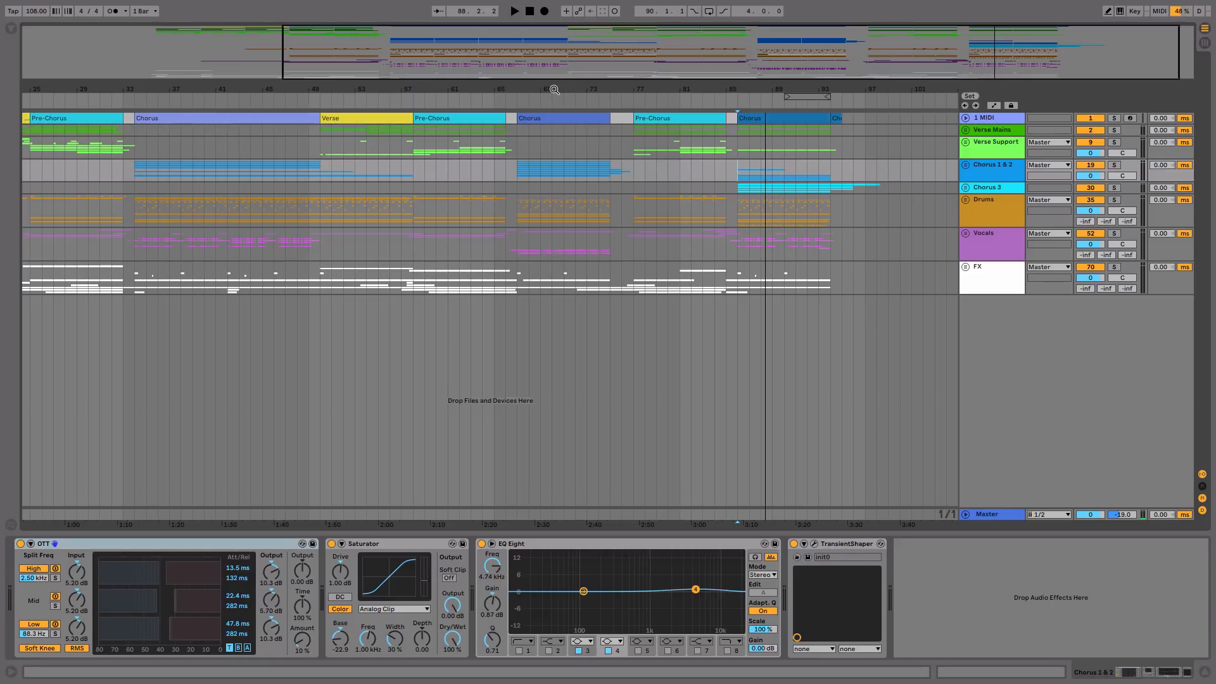
# Step: Examine the Chorus and Pre-Chorus sections of the arrangement by selecting their section markers one after another
pyautogui.click(727, 167)
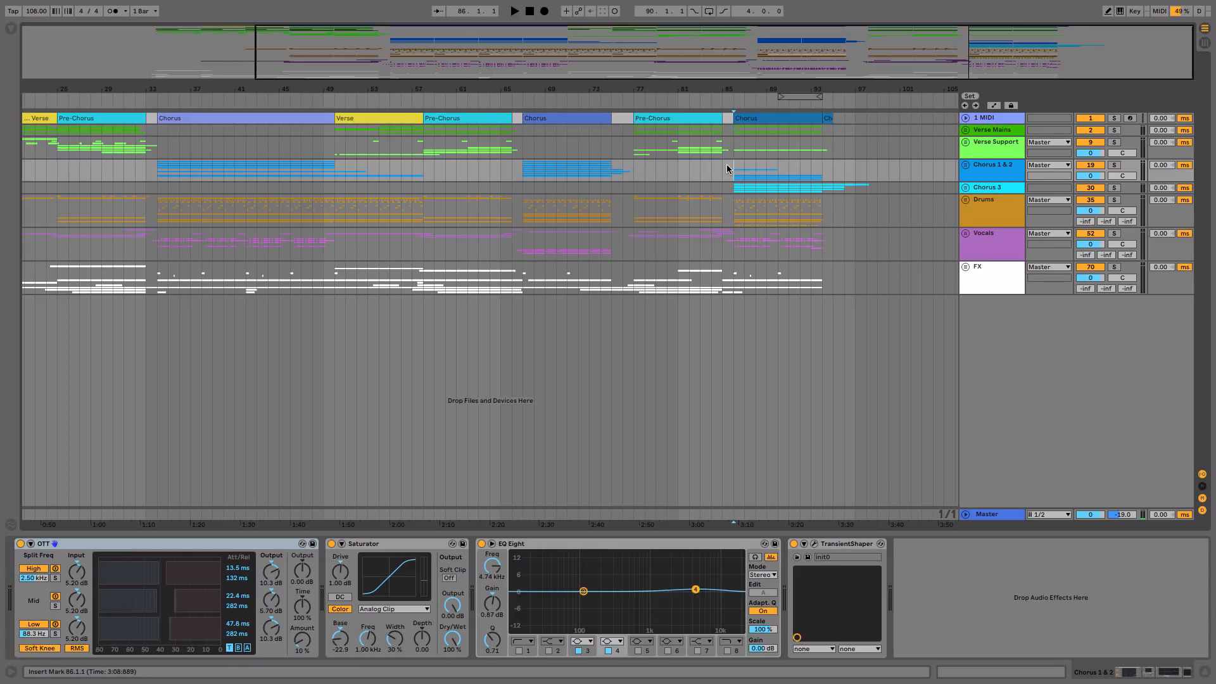
pyautogui.click(178, 121)
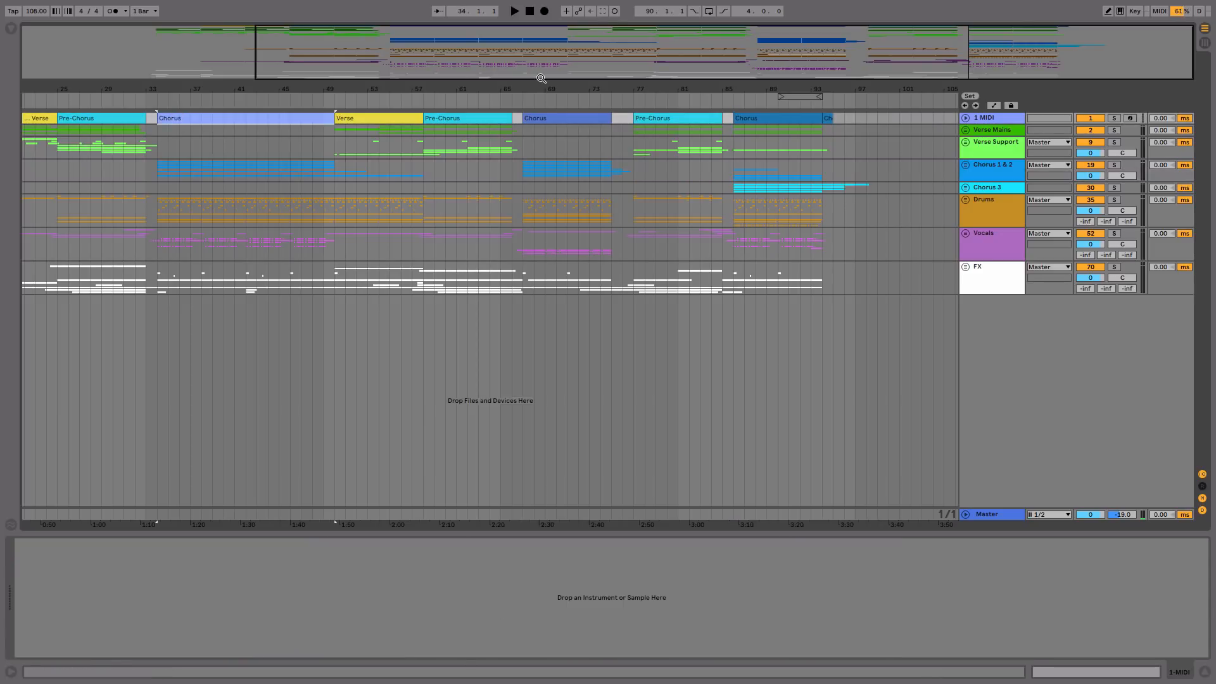
pyautogui.click(567, 119)
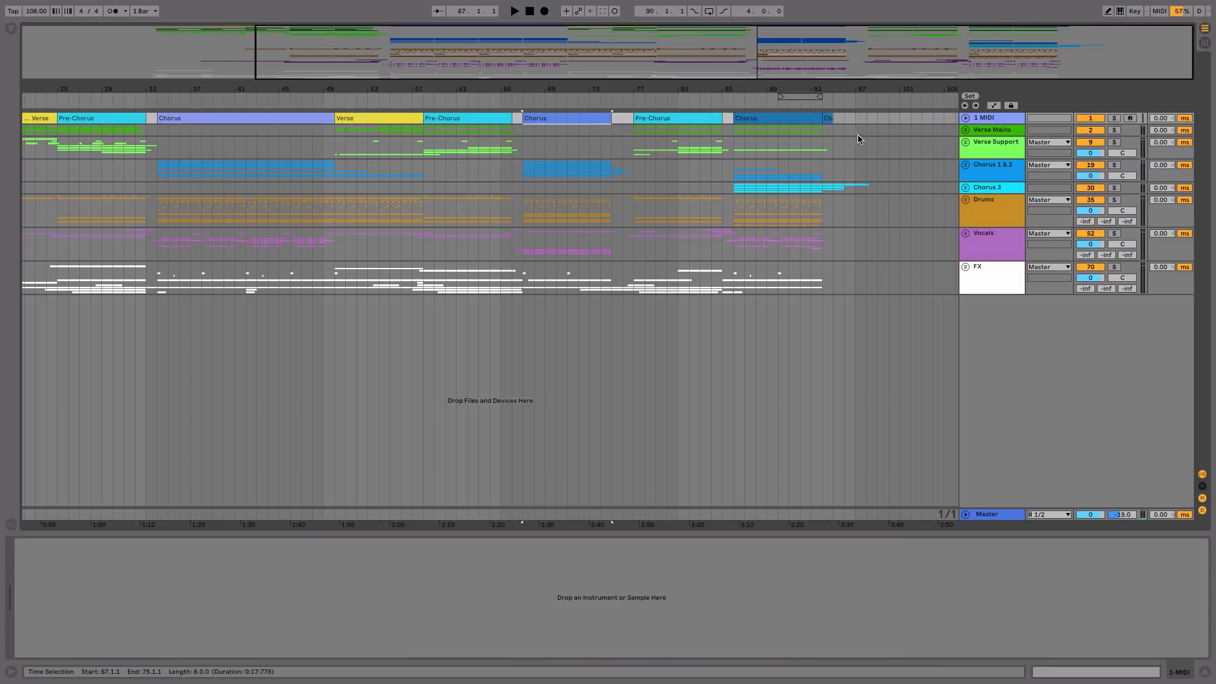
pyautogui.click(774, 118)
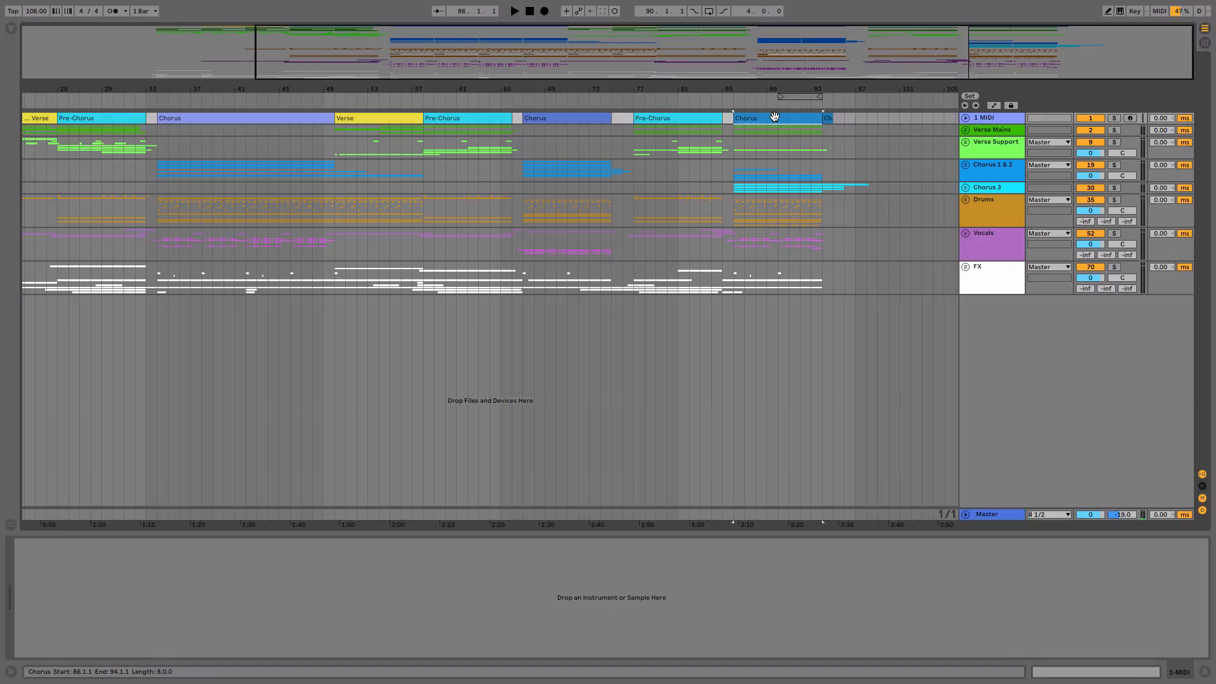
pyautogui.click(682, 117)
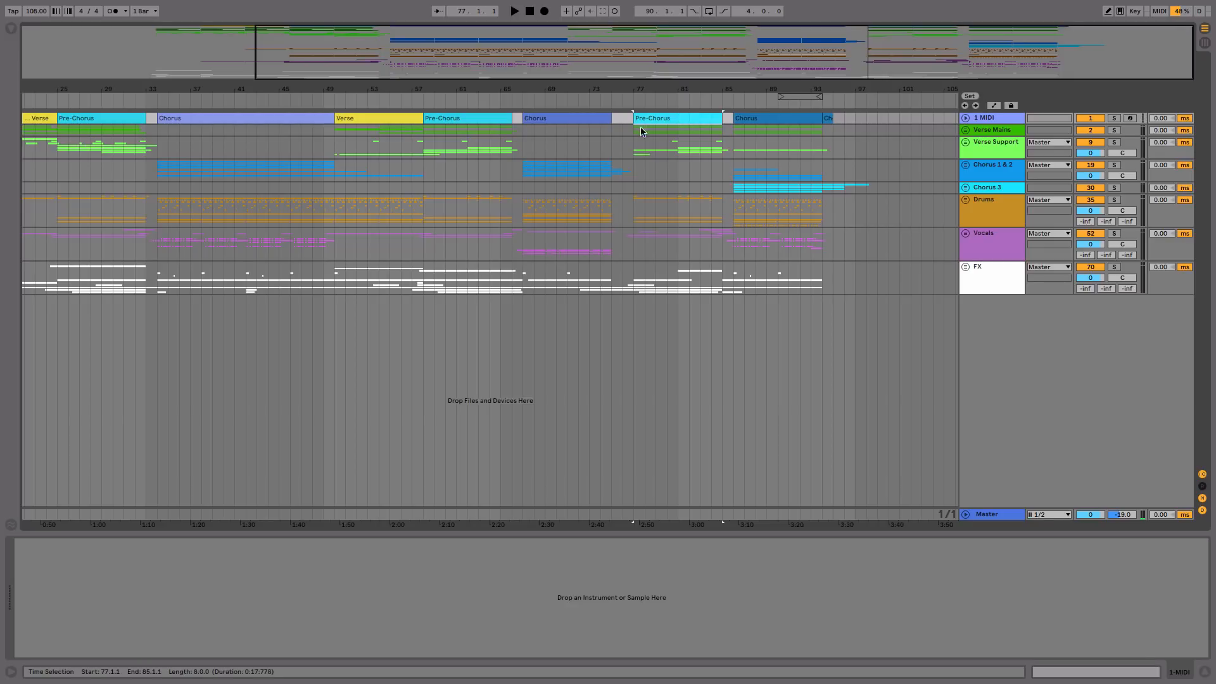
# Step: Play the arrangement through the last Pre-Chorus and final Chorus, and return the insert marker to bar 77
pyautogui.click(622, 133)
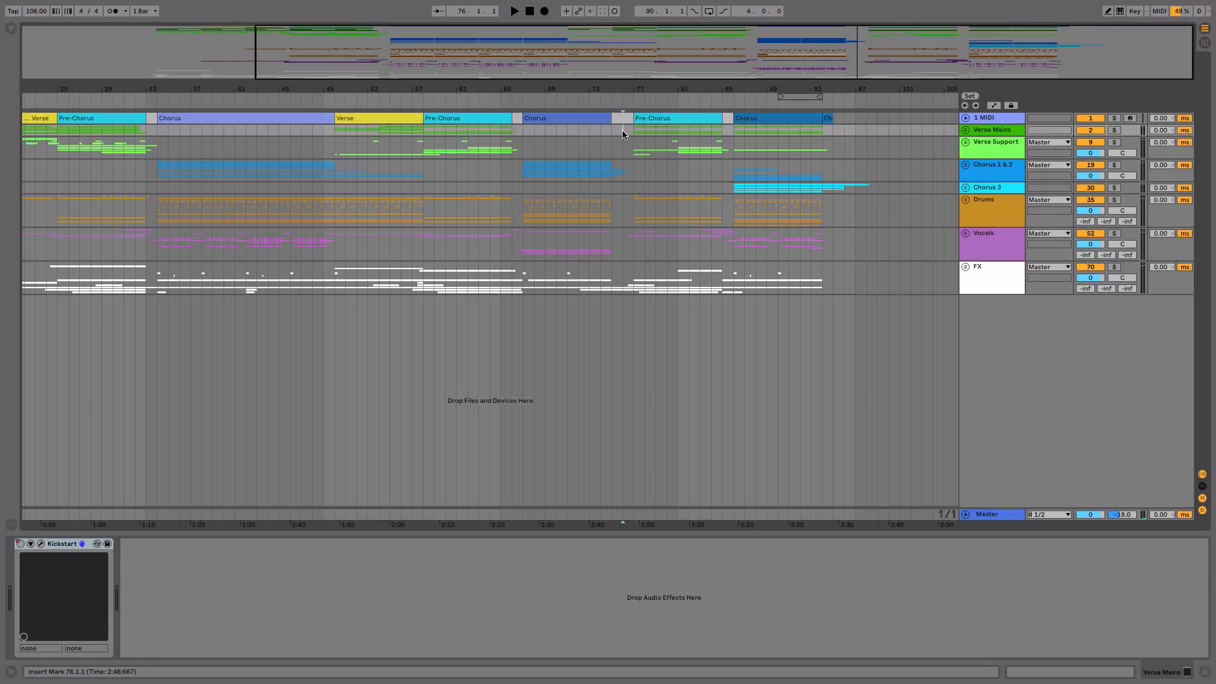
pyautogui.press('space')
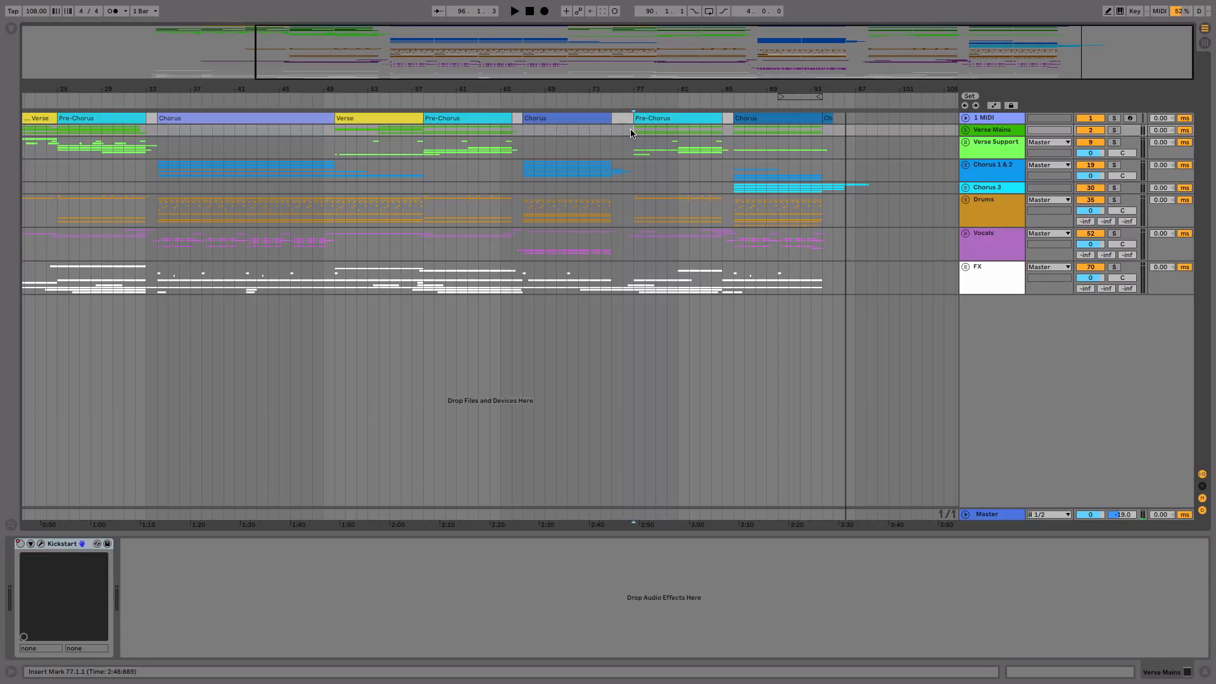
pyautogui.click(633, 134)
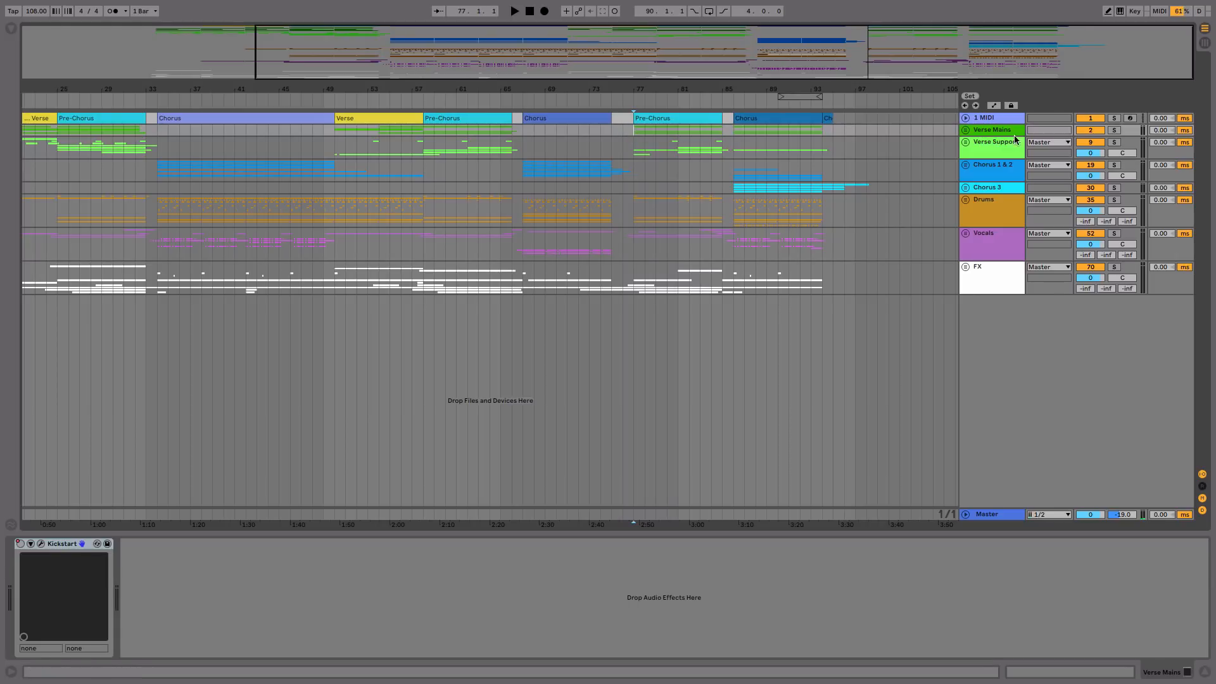
# Step: Expand the Verse Mains group and its Chords 1 track, and play the soloed group from the last Pre-Chorus
pyautogui.click(965, 130)
pyautogui.moveTo(651, 91); pyautogui.dragTo(652, 116)
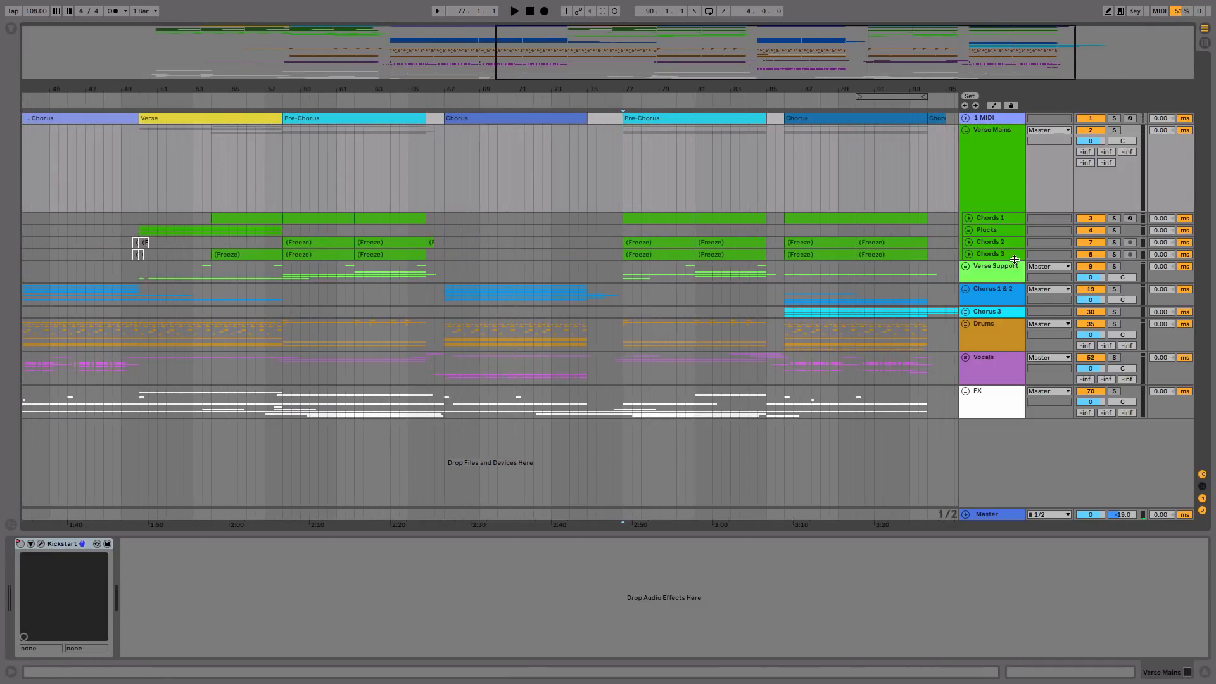
pyautogui.click(968, 221)
pyautogui.click(673, 220)
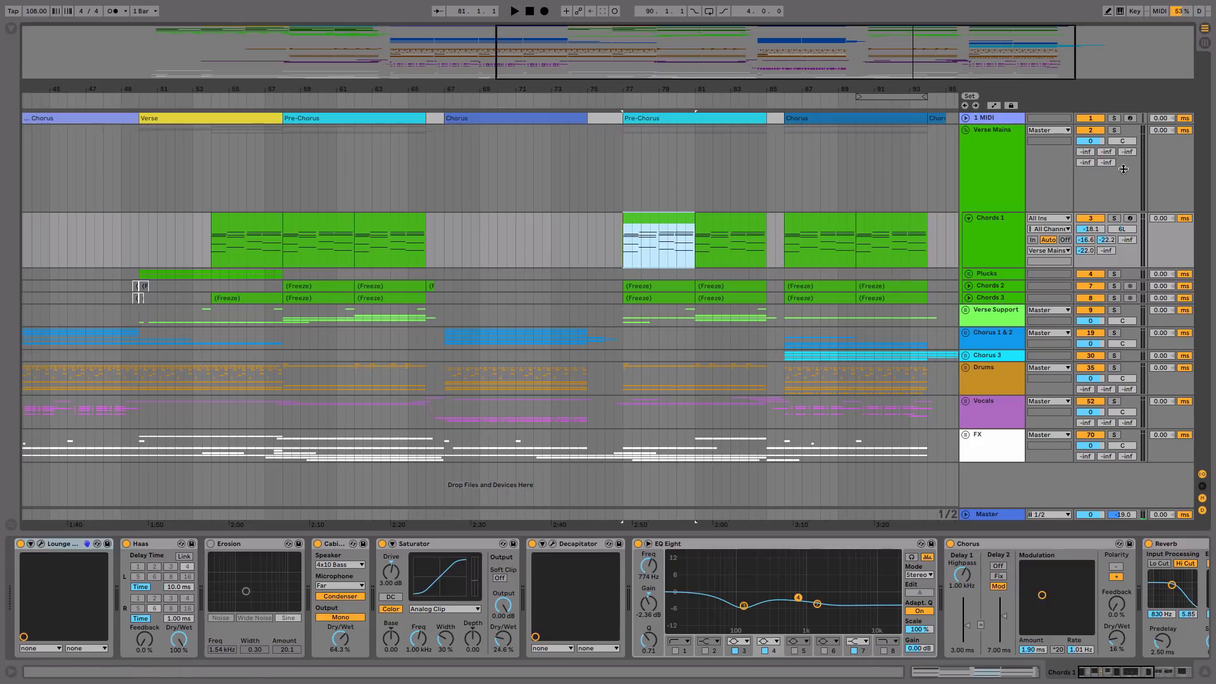
pyautogui.click(1114, 130)
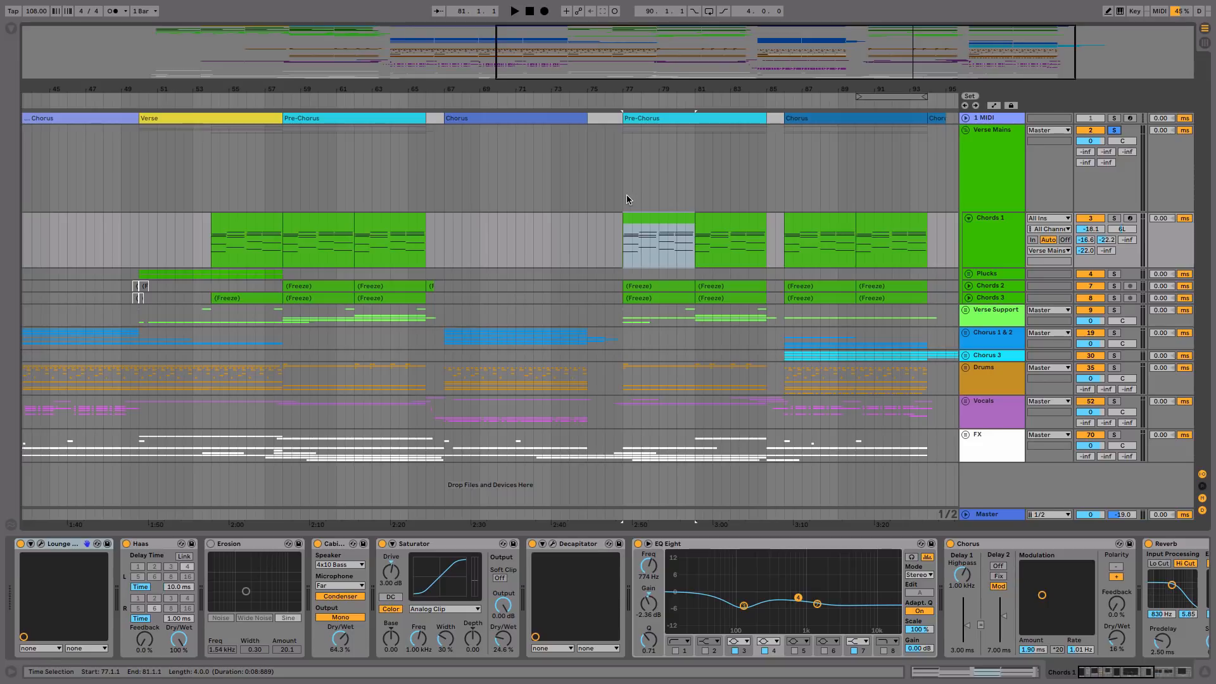
pyautogui.press('space')
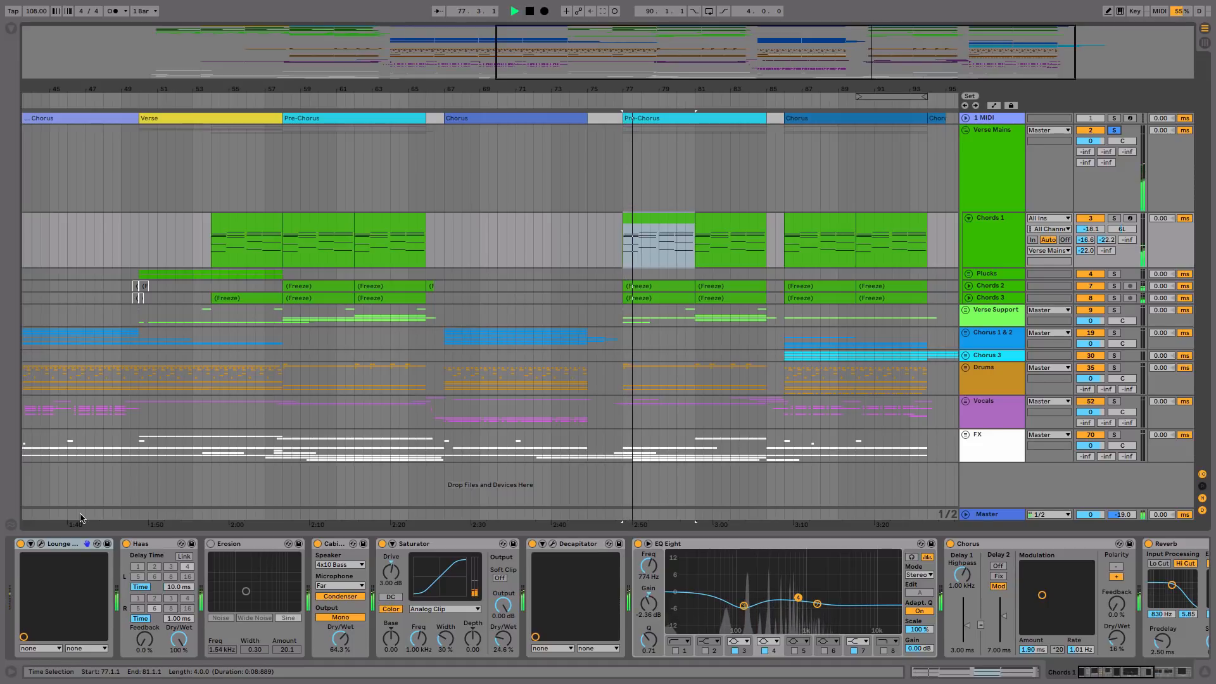
# Step: Open the bar 77 Chords 1 clip in an enlarged note editor, stop playback and solo the Chords 1 track
pyautogui.doubleClick(647, 231)
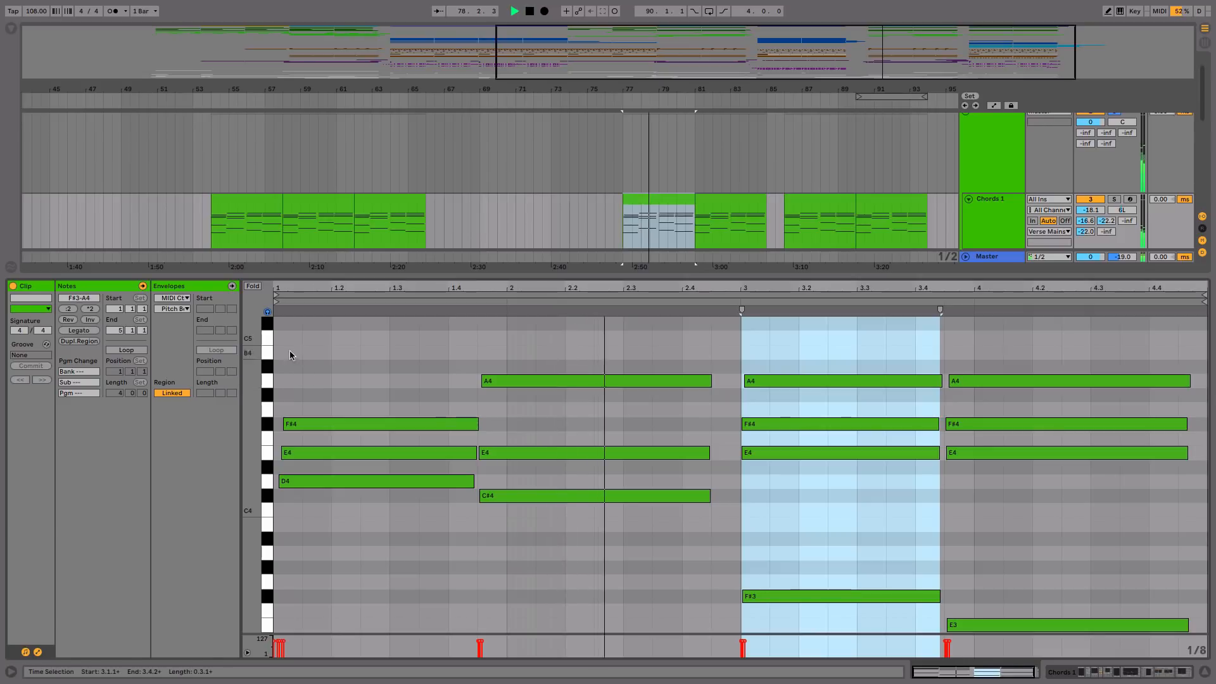
pyautogui.moveTo(251, 375); pyautogui.dragTo(235, 375)
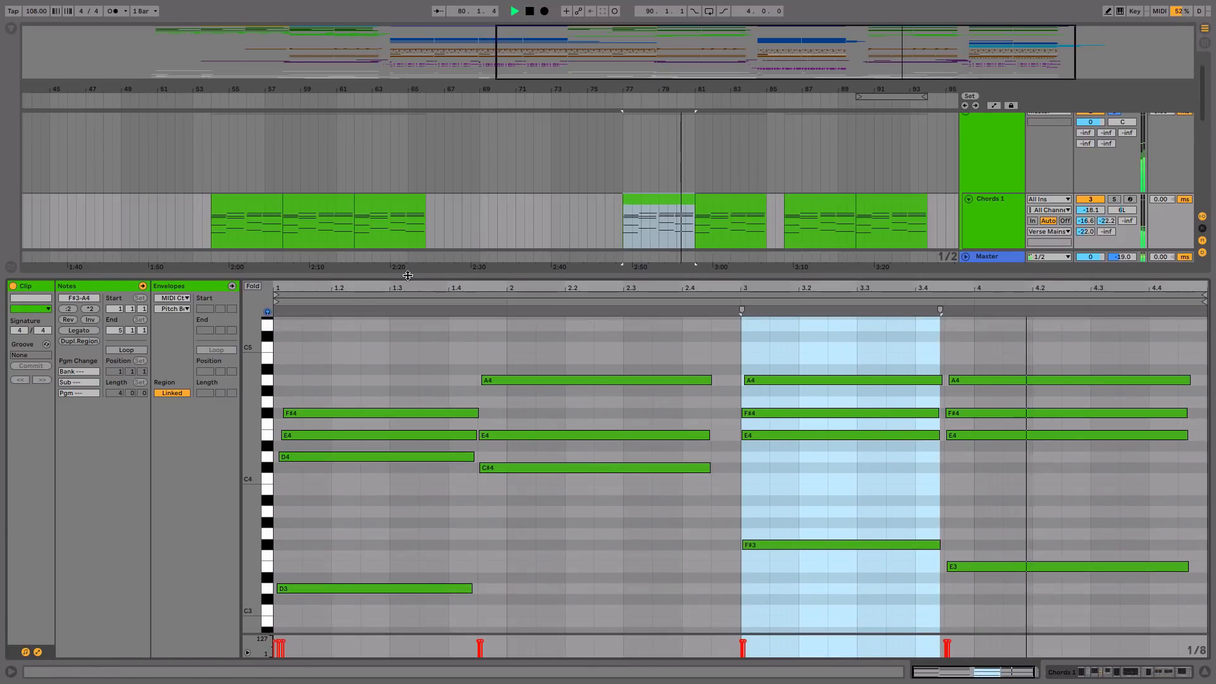
pyautogui.moveTo(407, 265); pyautogui.dragTo(406, 217)
pyautogui.click(303, 309)
pyautogui.press('space')
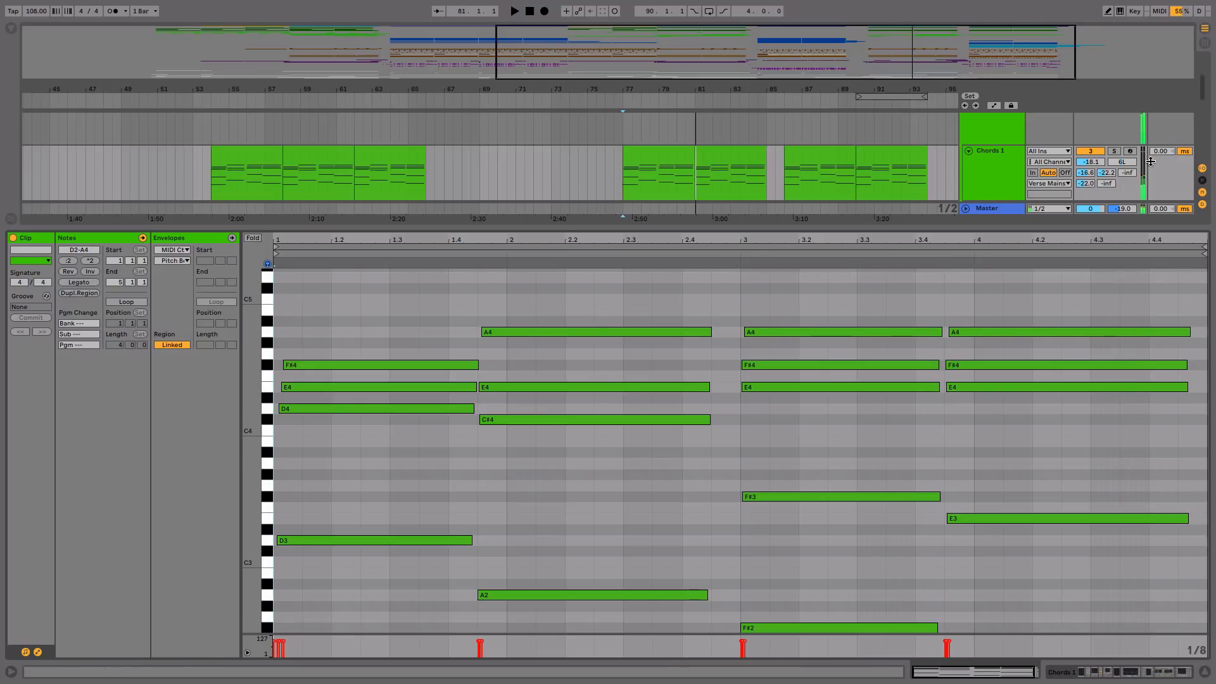
pyautogui.click(1112, 150)
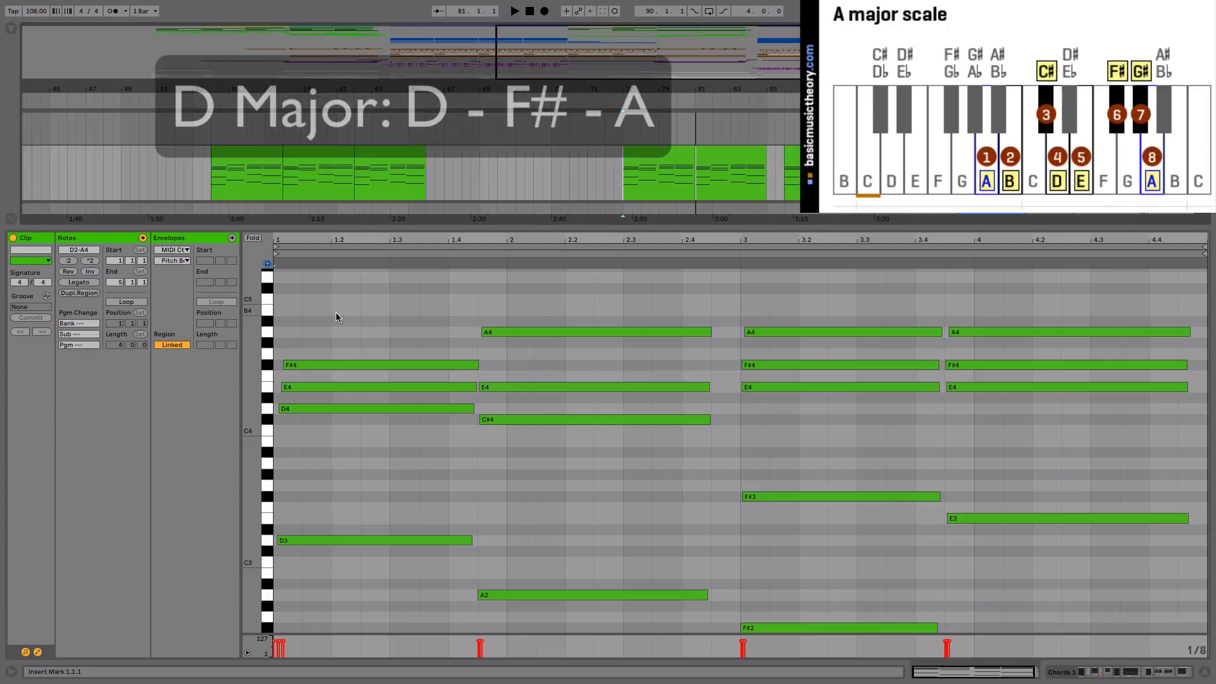
# Step: Examine the D, A, F#m7 and E chords of the progression by selecting each chord's notes in turn
pyautogui.moveTo(348, 310); pyautogui.dragTo(333, 575)
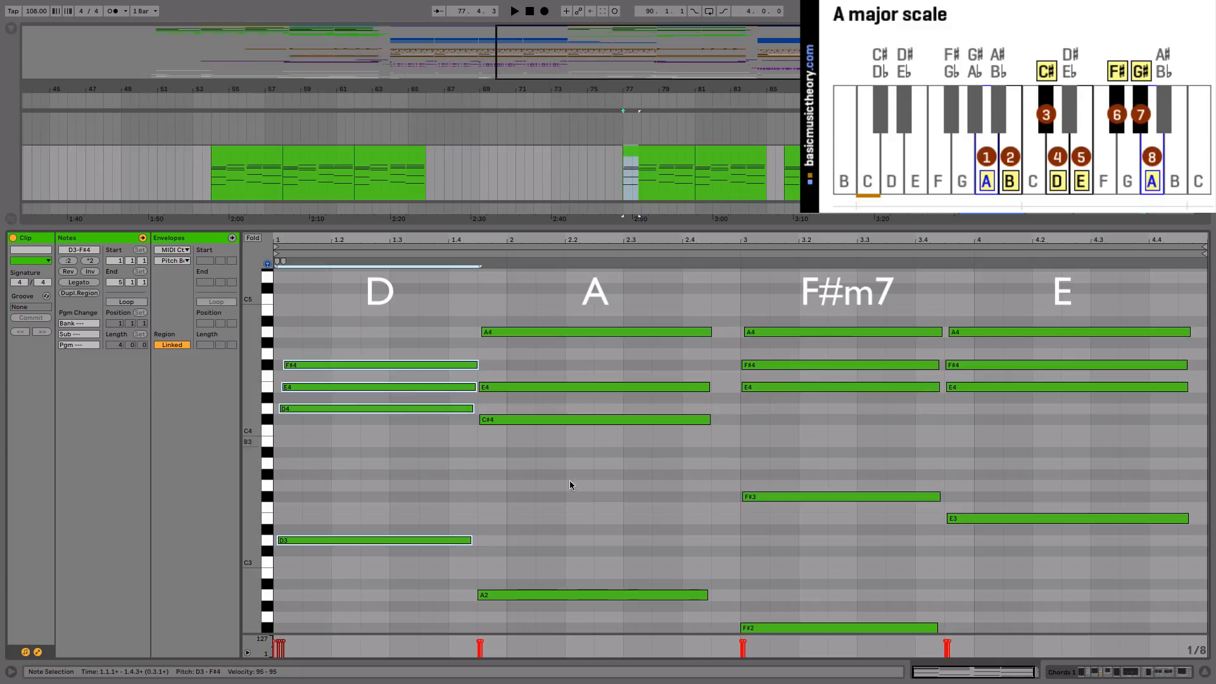
pyautogui.moveTo(561, 482); pyautogui.dragTo(529, 329)
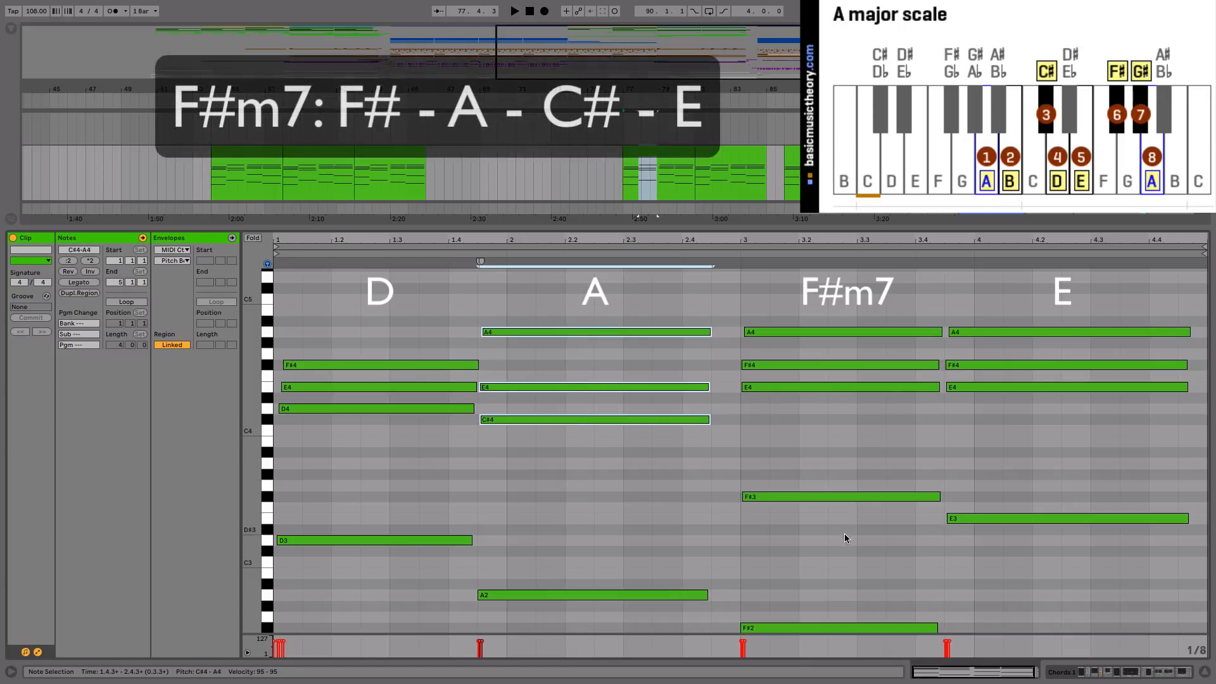
pyautogui.moveTo(827, 569); pyautogui.dragTo(778, 262)
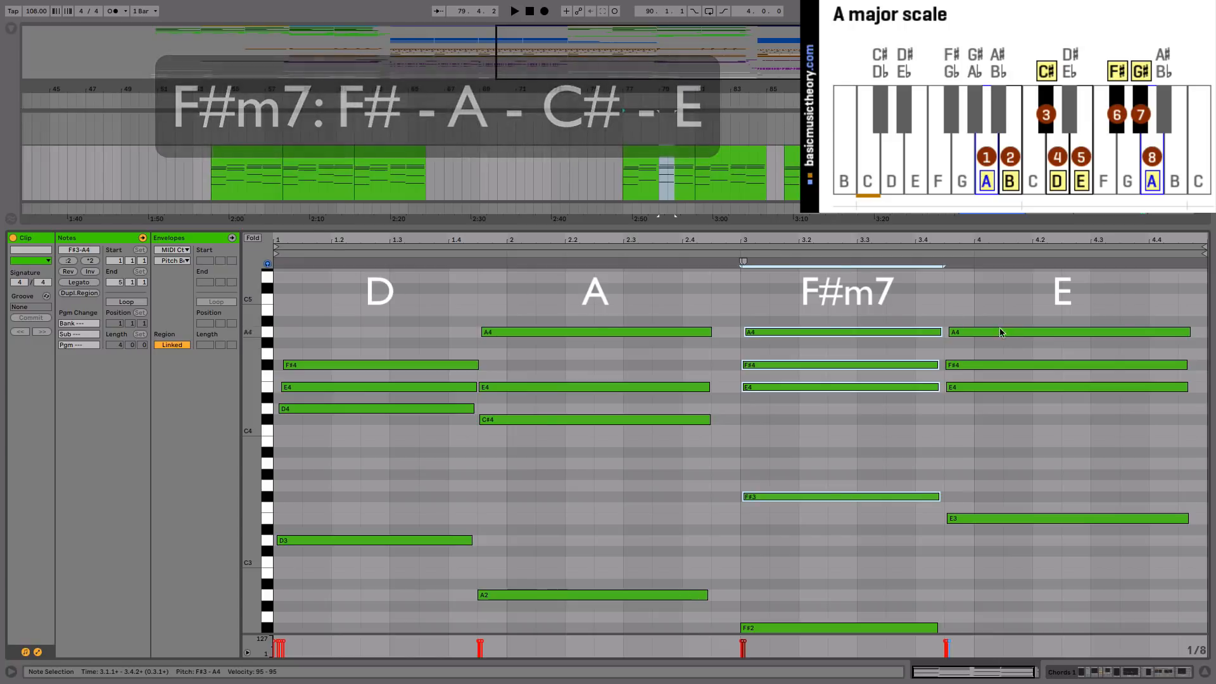
pyautogui.moveTo(1010, 296); pyautogui.dragTo(1016, 555)
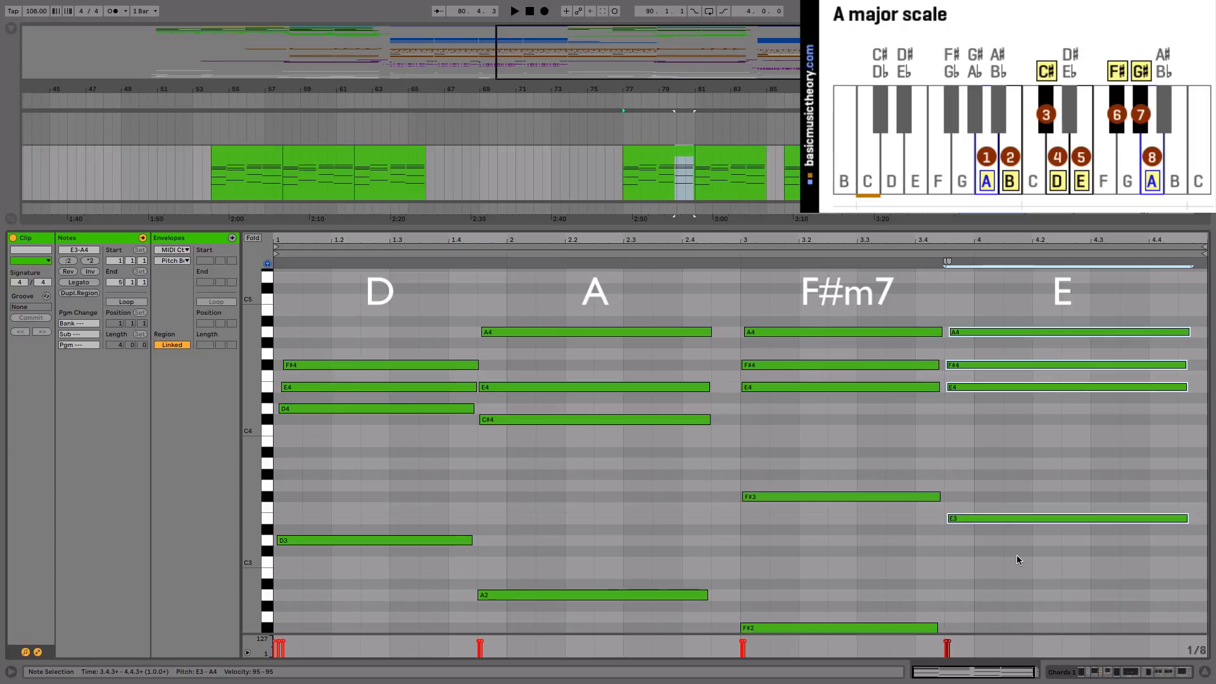
# Step: Inspect the D4 and F#4 notes of the D chord and the A4 note of the A chord
pyautogui.click(313, 408)
pyautogui.click(311, 369)
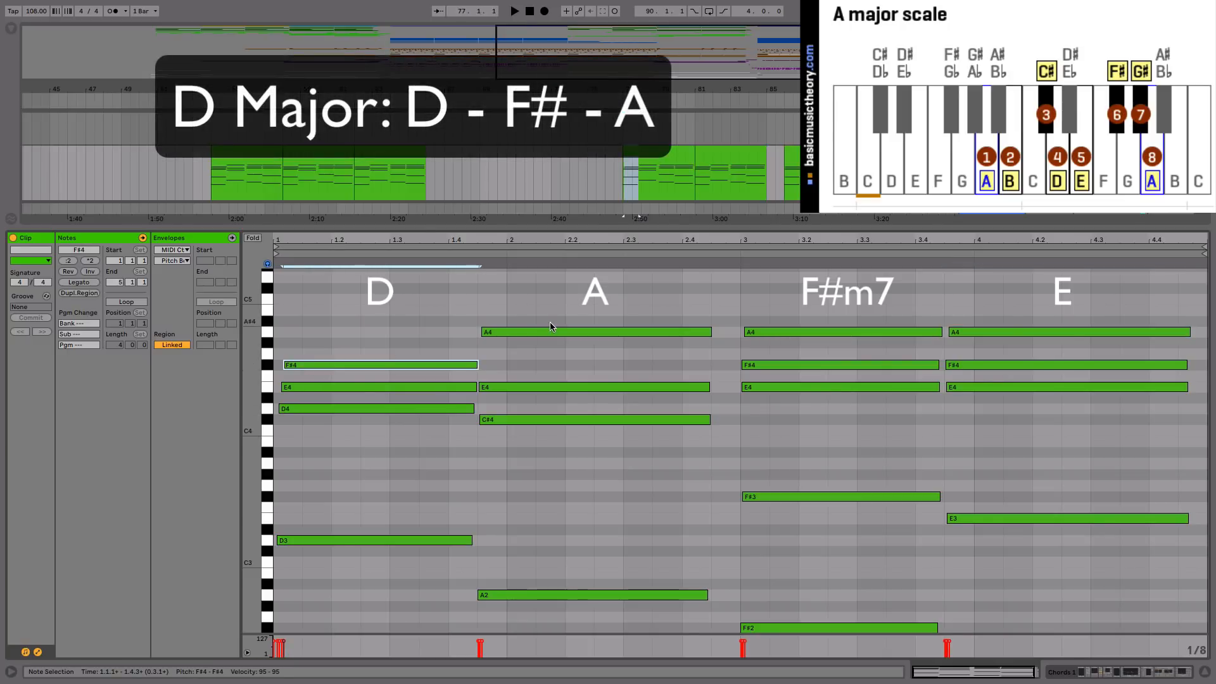
pyautogui.click(506, 332)
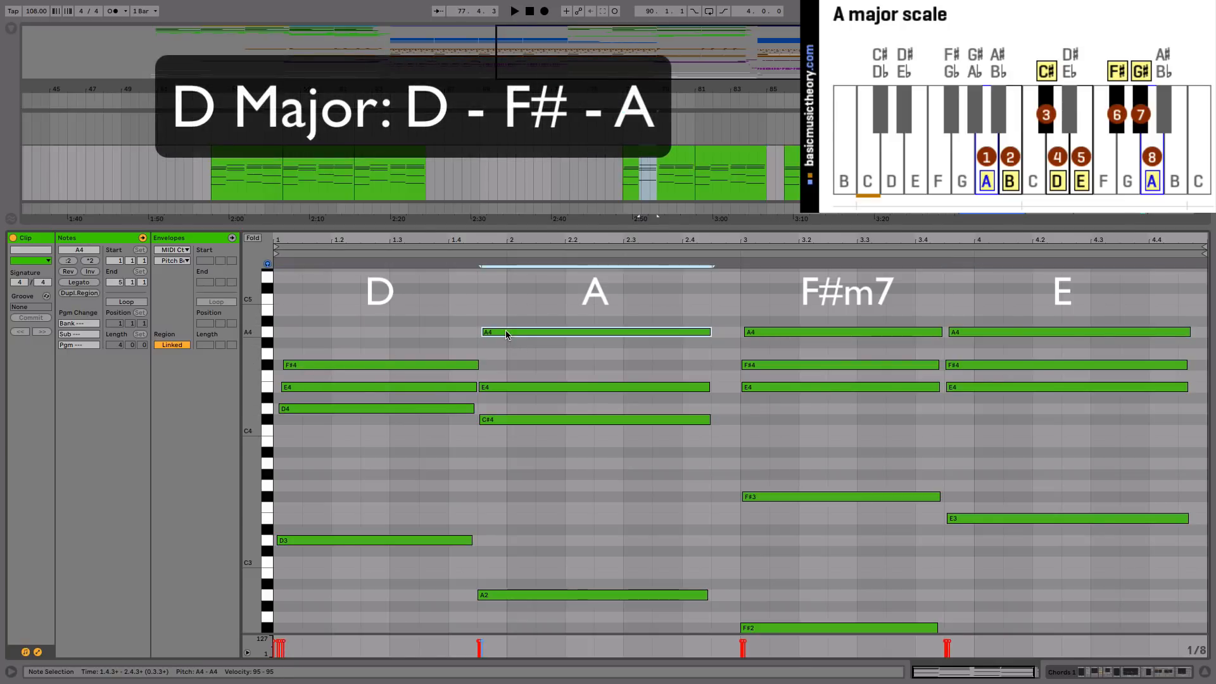
# Step: Raise the E4 note of the D chord by five semitones to A4 and play the altered chord
pyautogui.click(302, 388)
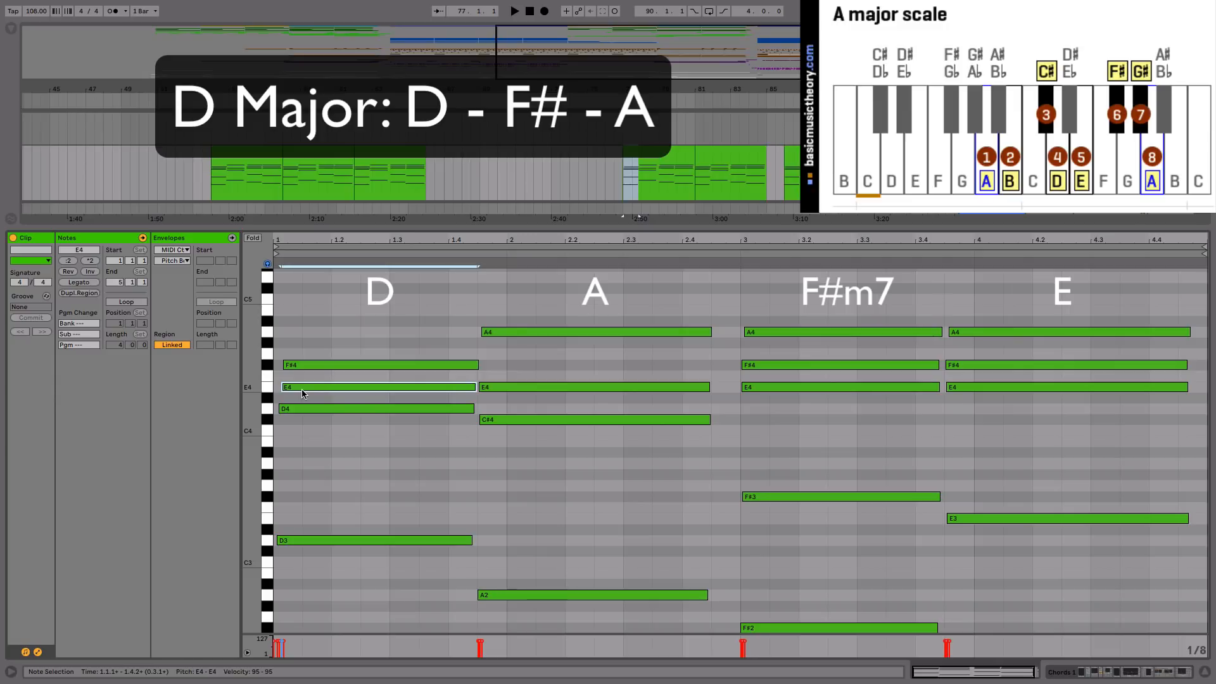
pyautogui.press('Up')
pyautogui.press('Up')
pyautogui.press('Up')
pyautogui.press('Up')
pyautogui.press('Up')
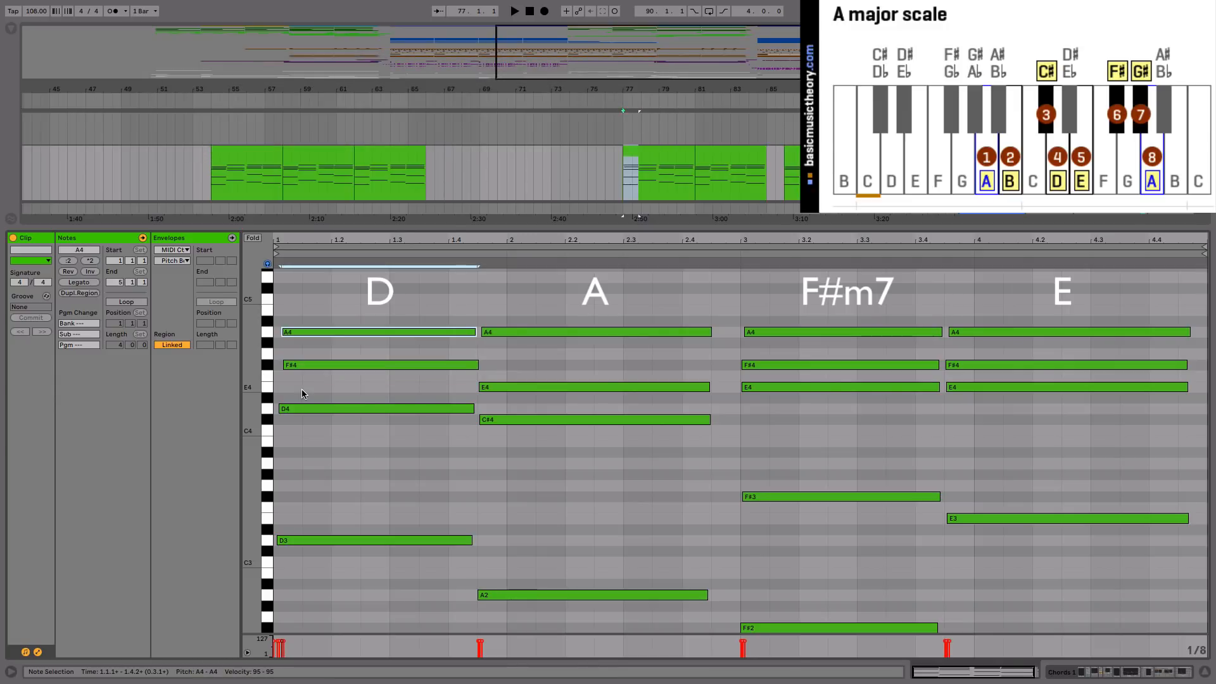
pyautogui.press('space')
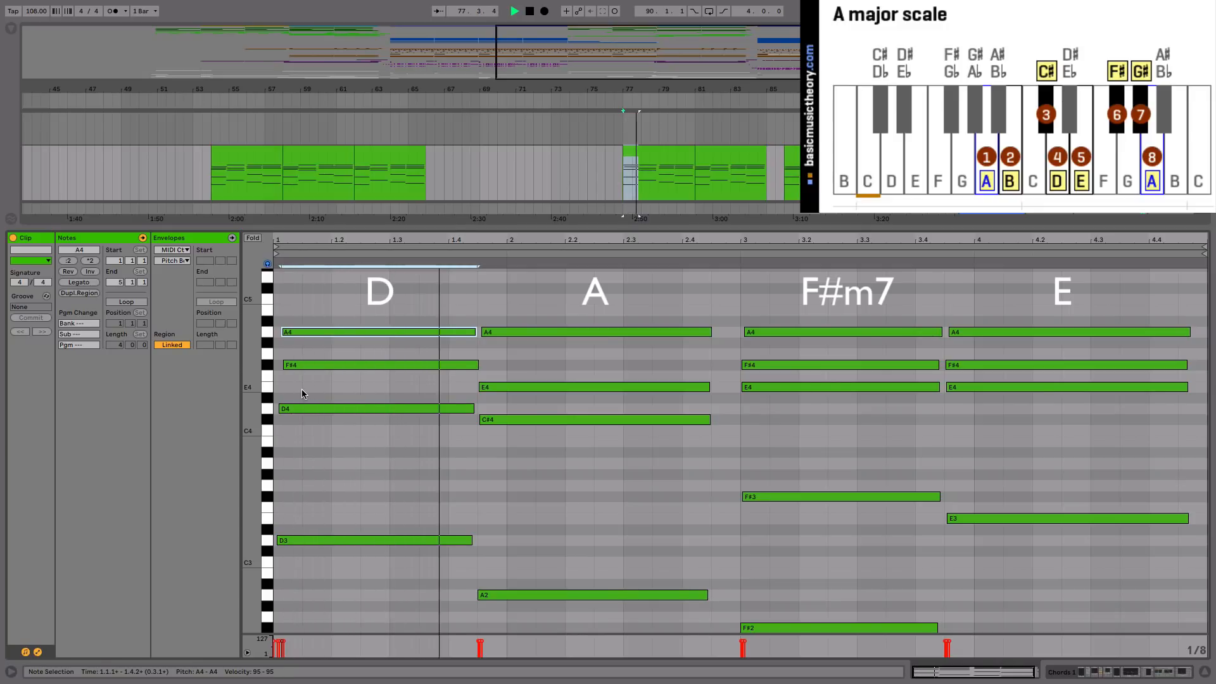
pyautogui.press('space')
# Step: Lower the raised A4 note of the D chord by five semitones to E4
pyautogui.press('Down')
pyautogui.press('Down')
pyautogui.press('Down')
pyautogui.press('Down')
pyautogui.press('Down')
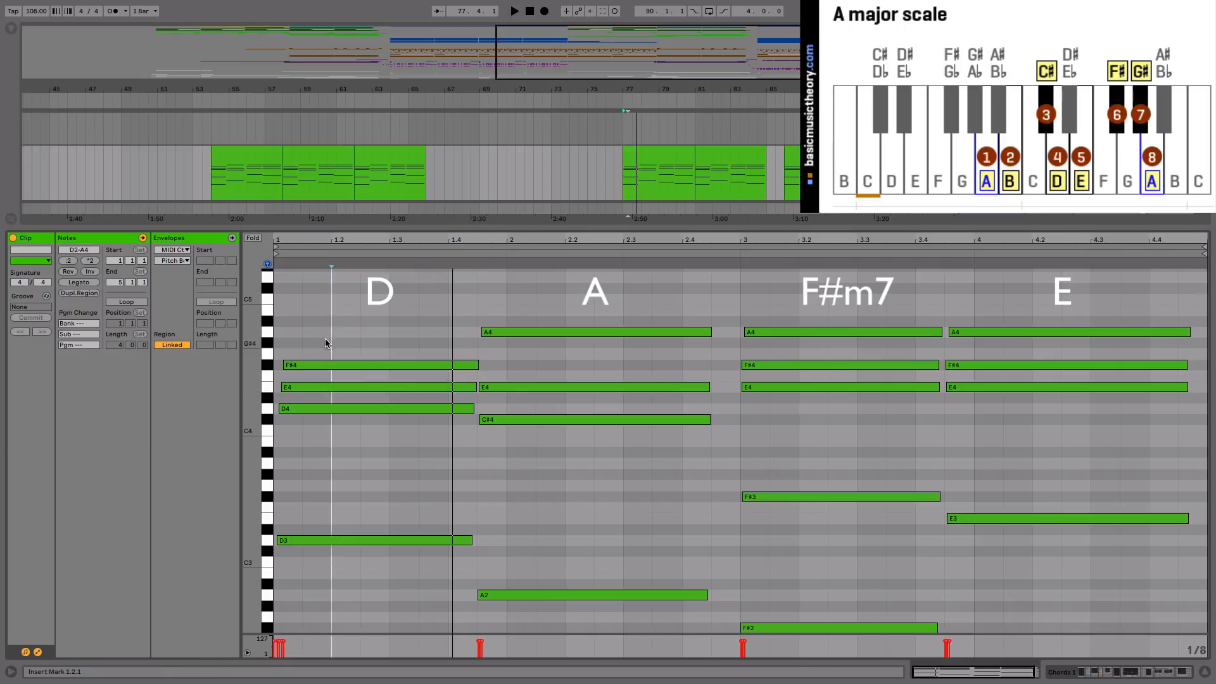
# Step: Play the D chord with its E4 note from the start of the clip and stop at the A chord
pyautogui.moveTo(324, 338); pyautogui.dragTo(325, 479)
pyautogui.click(301, 391)
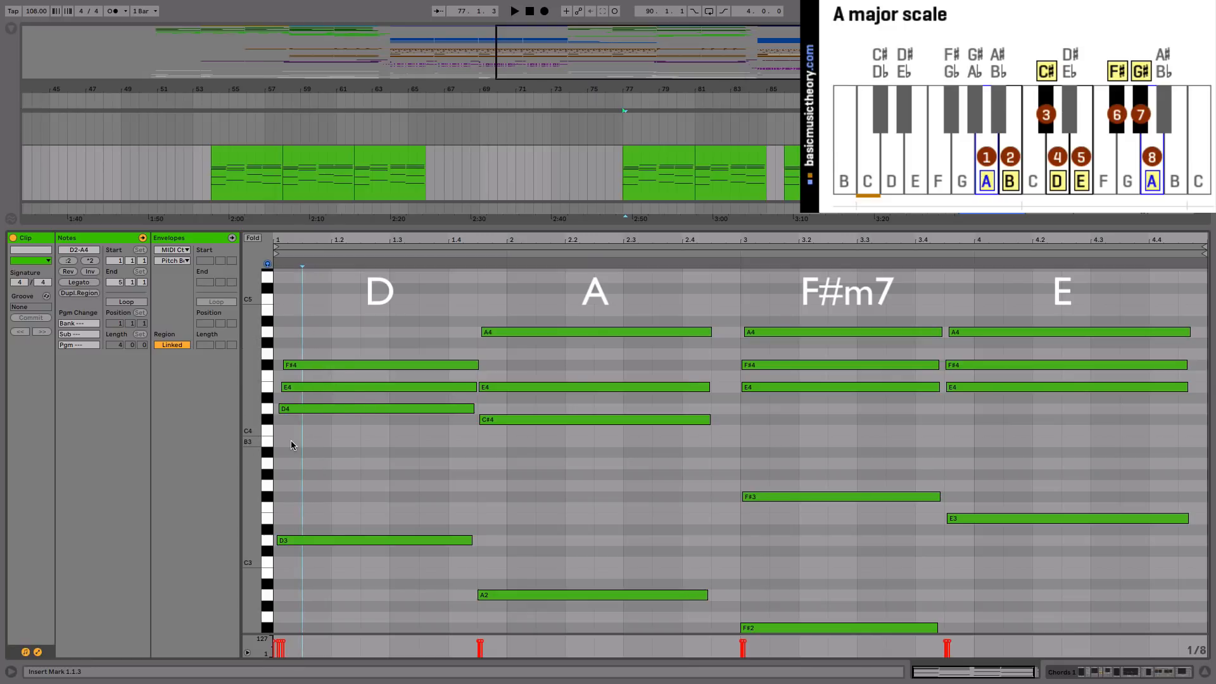
pyautogui.press('space')
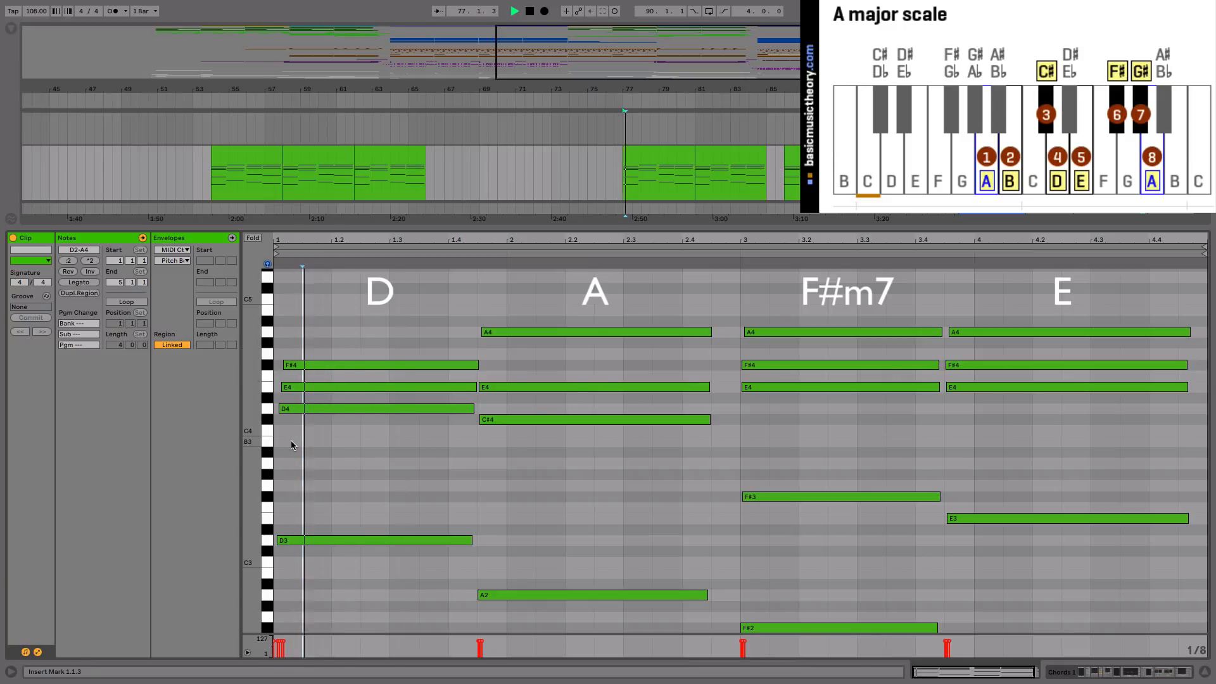
pyautogui.press('space')
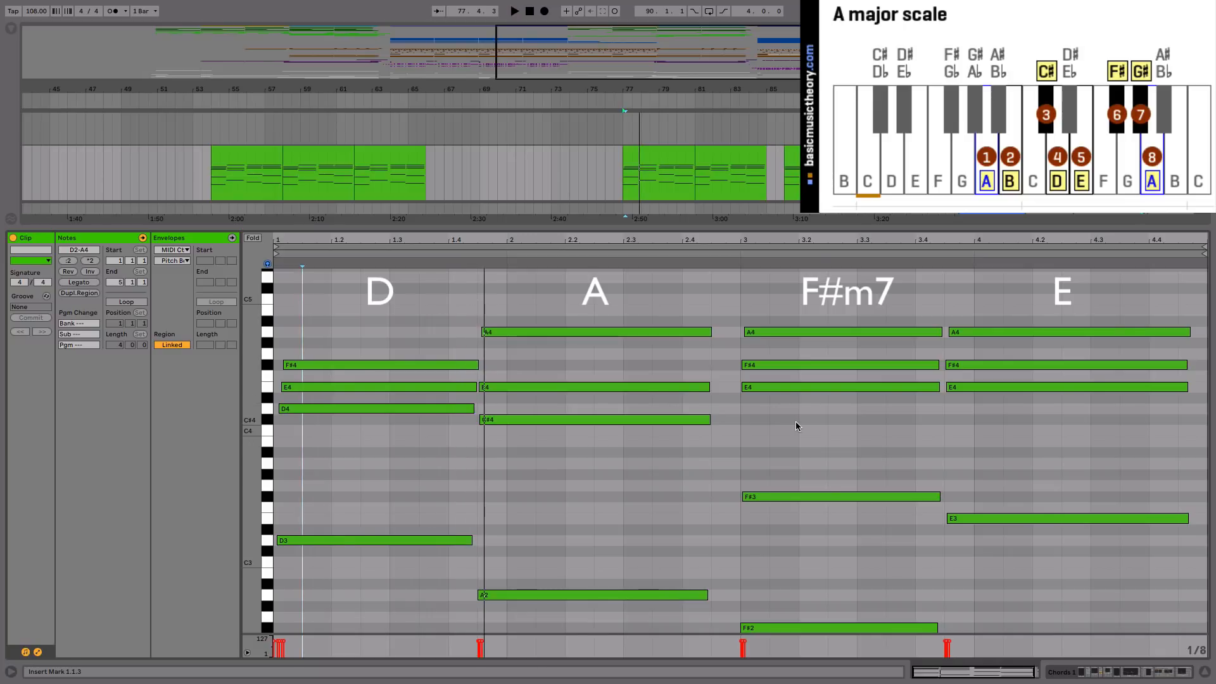
# Step: Compare the voicings of the F#m7, E and D chords by selecting their notes in turn
pyautogui.click(777, 545)
pyautogui.moveTo(776, 544); pyautogui.dragTo(763, 318)
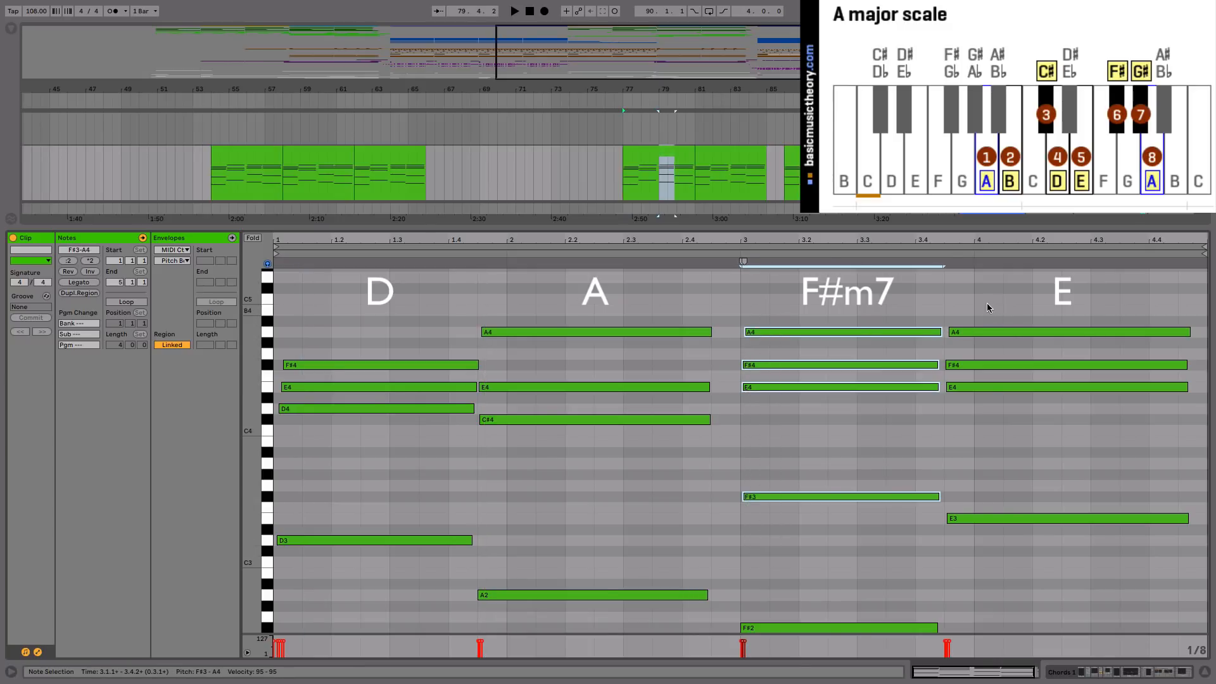
pyautogui.moveTo(987, 303); pyautogui.dragTo(988, 416)
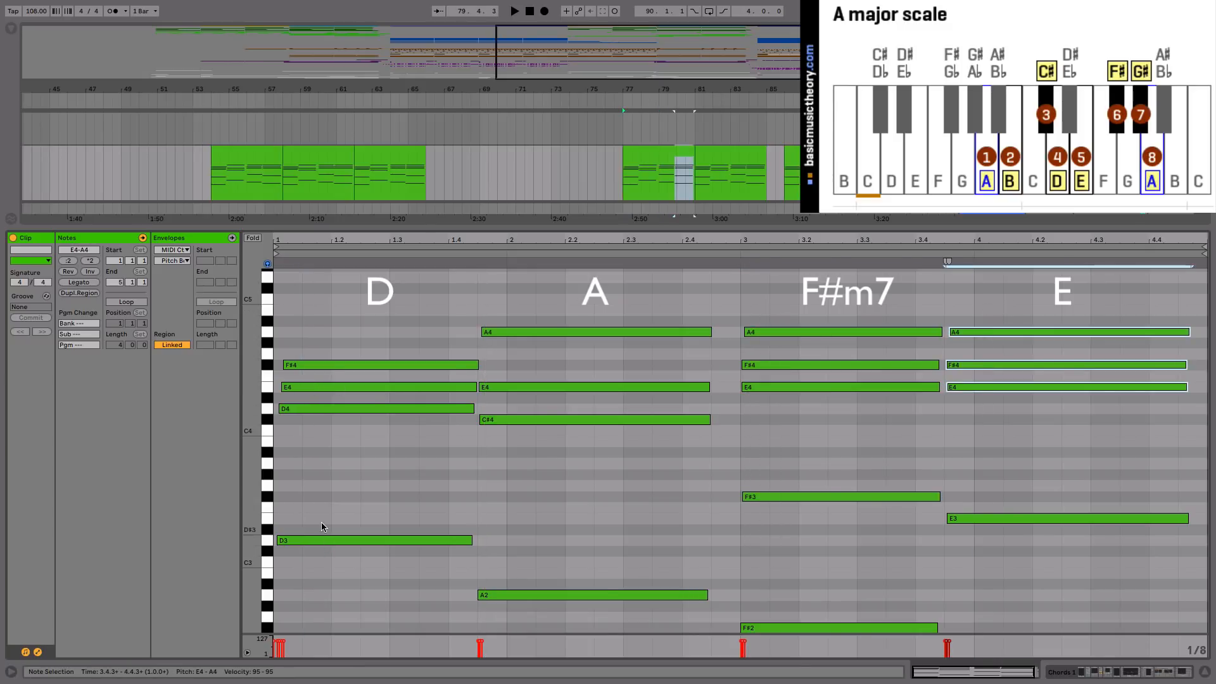
pyautogui.moveTo(329, 570); pyautogui.dragTo(318, 321)
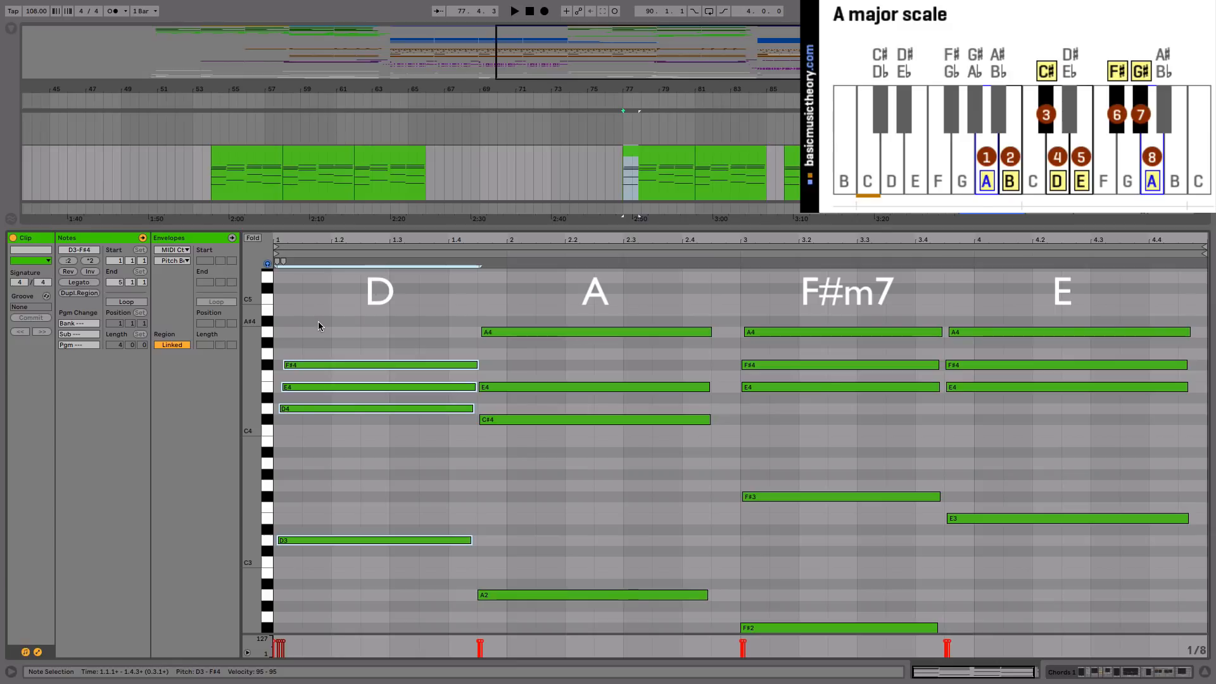
pyautogui.moveTo(770, 306); pyautogui.dragTo(773, 548)
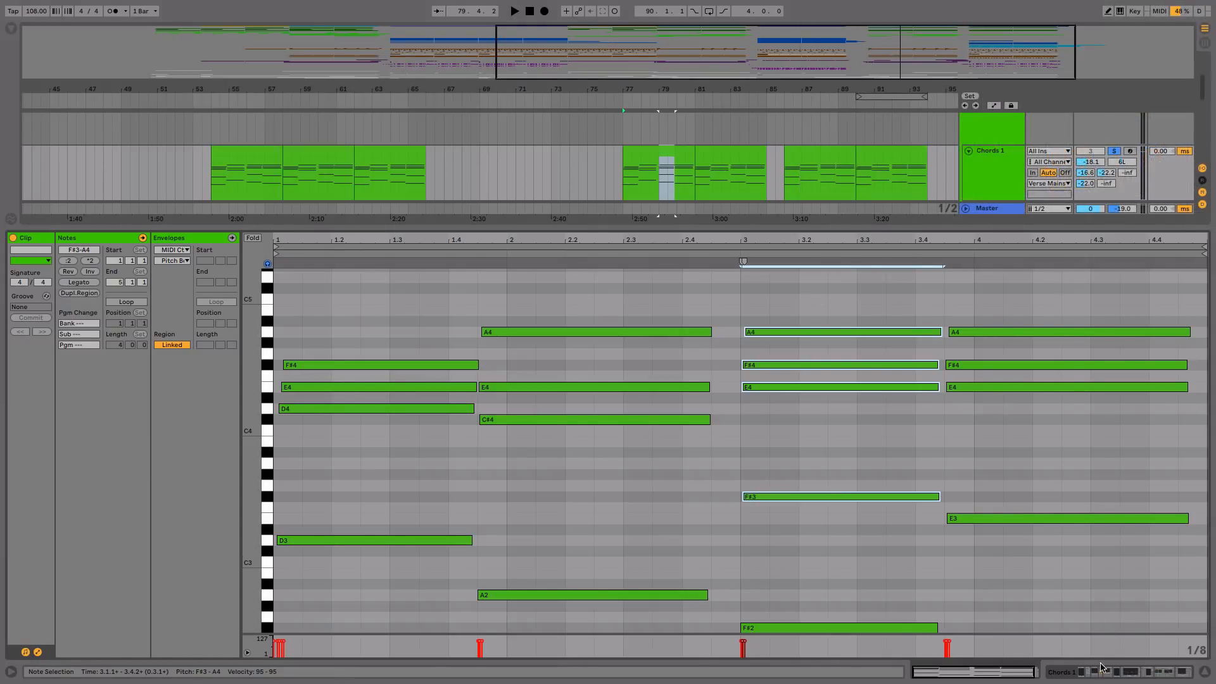
# Step: Show the Chords 1 device chain instead of the clip notes and solo the whole Verse Mains group
pyautogui.hotkey('shift', 'Tab')
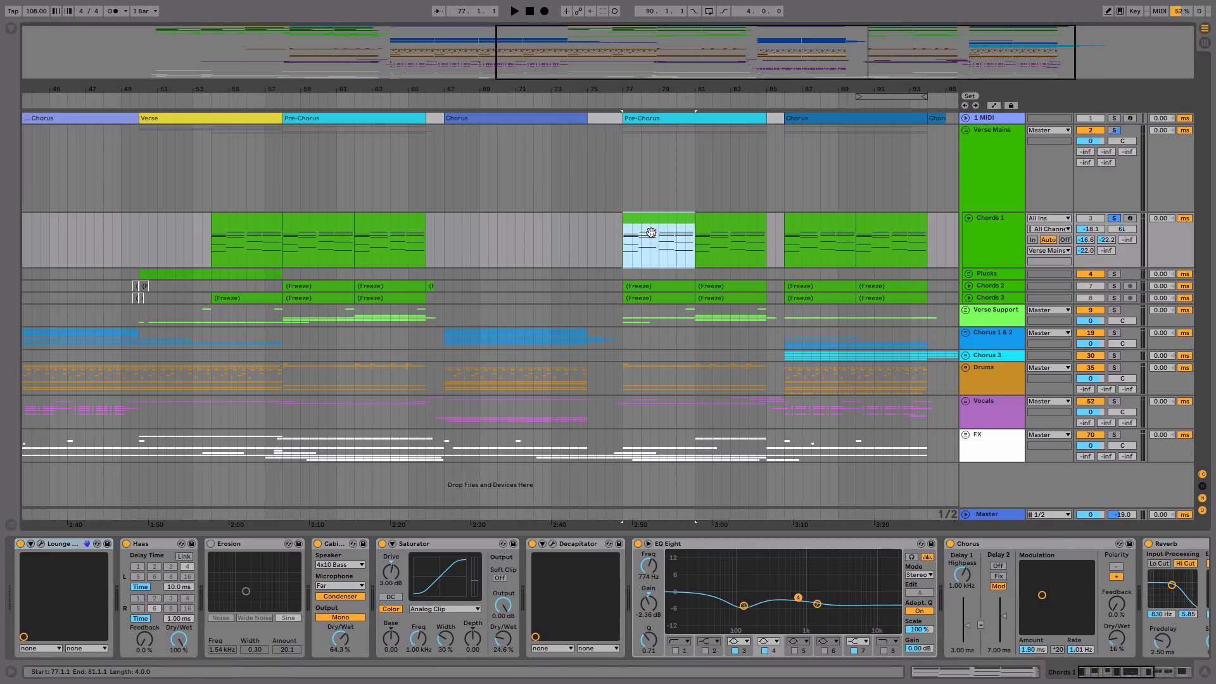
pyautogui.click(1114, 130)
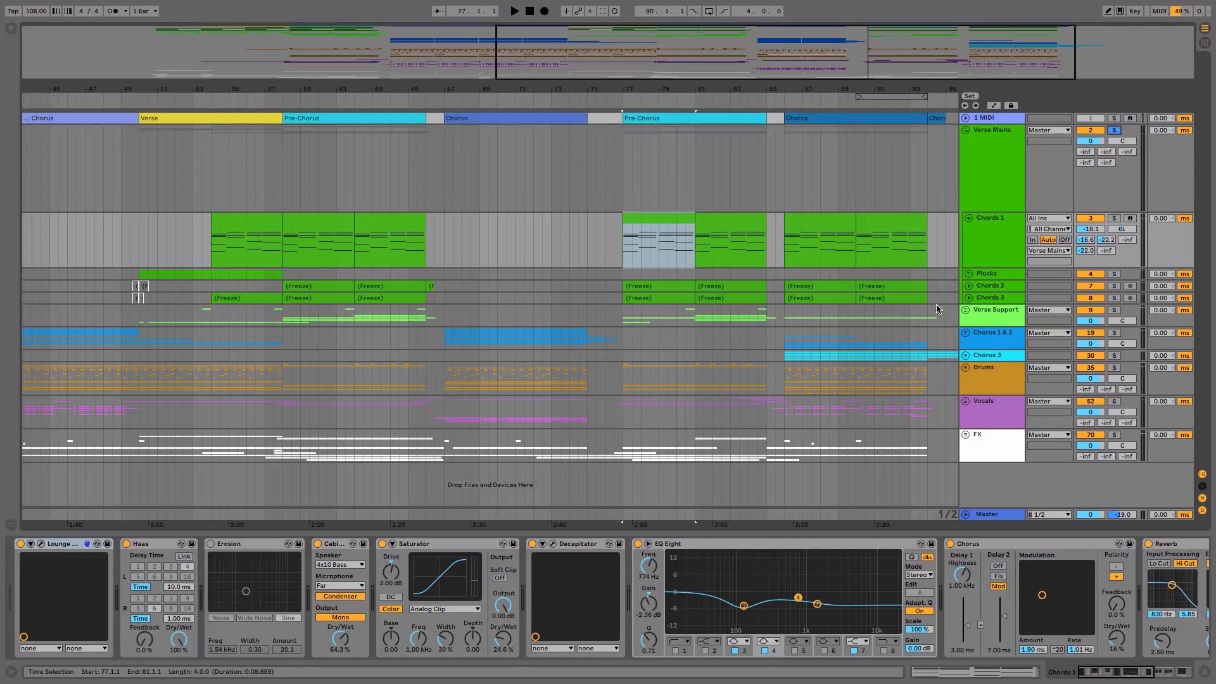
# Step: Play the soloed Verse Mains group from bar 77, and unfold the Verse Support group and solo it instead
pyautogui.press('space')
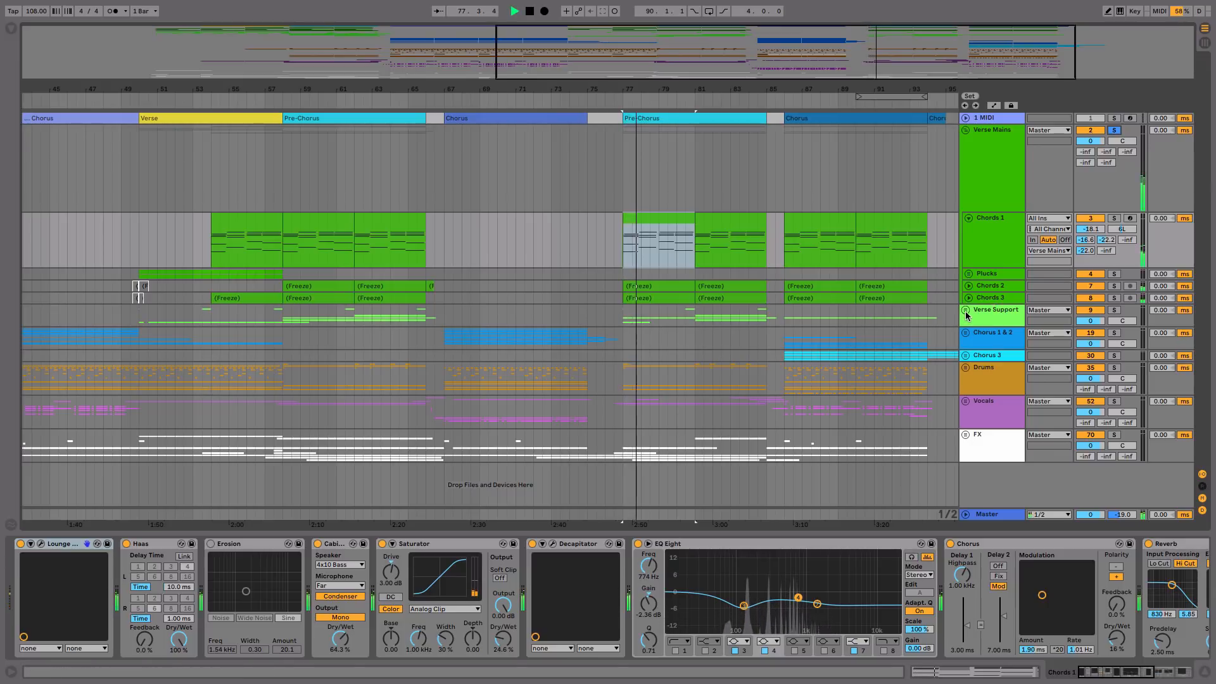
pyautogui.click(966, 314)
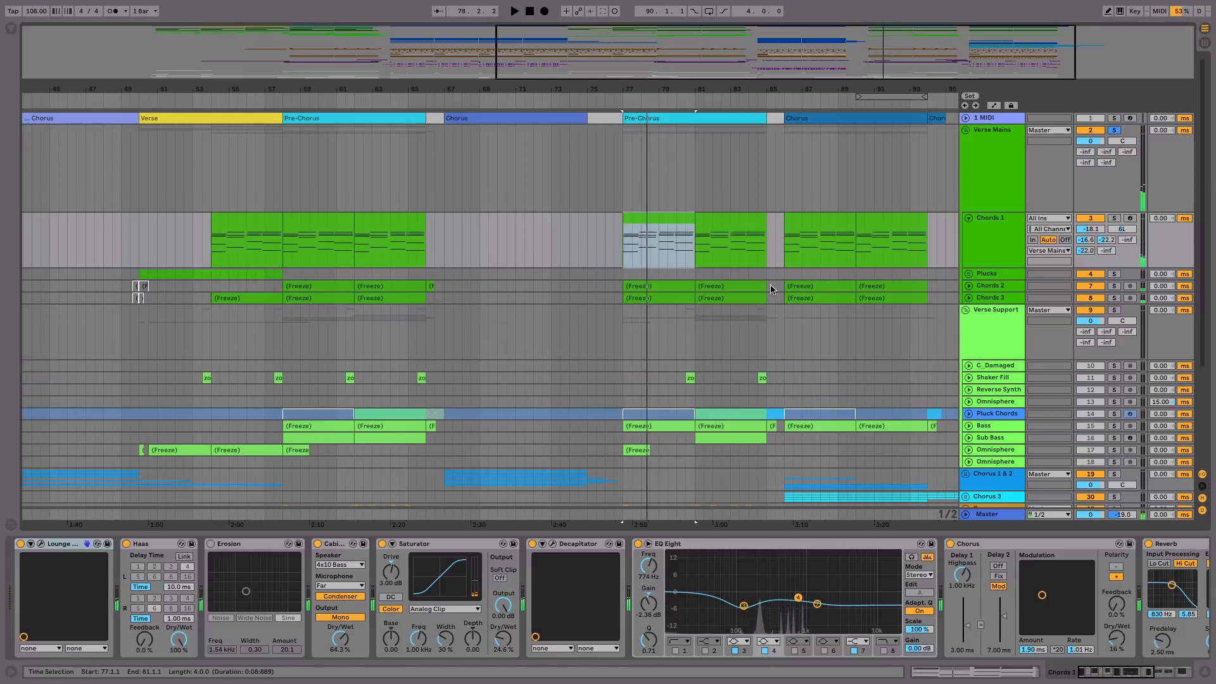
pyautogui.scroll(-2, 770, 284)
pyautogui.click(1116, 247)
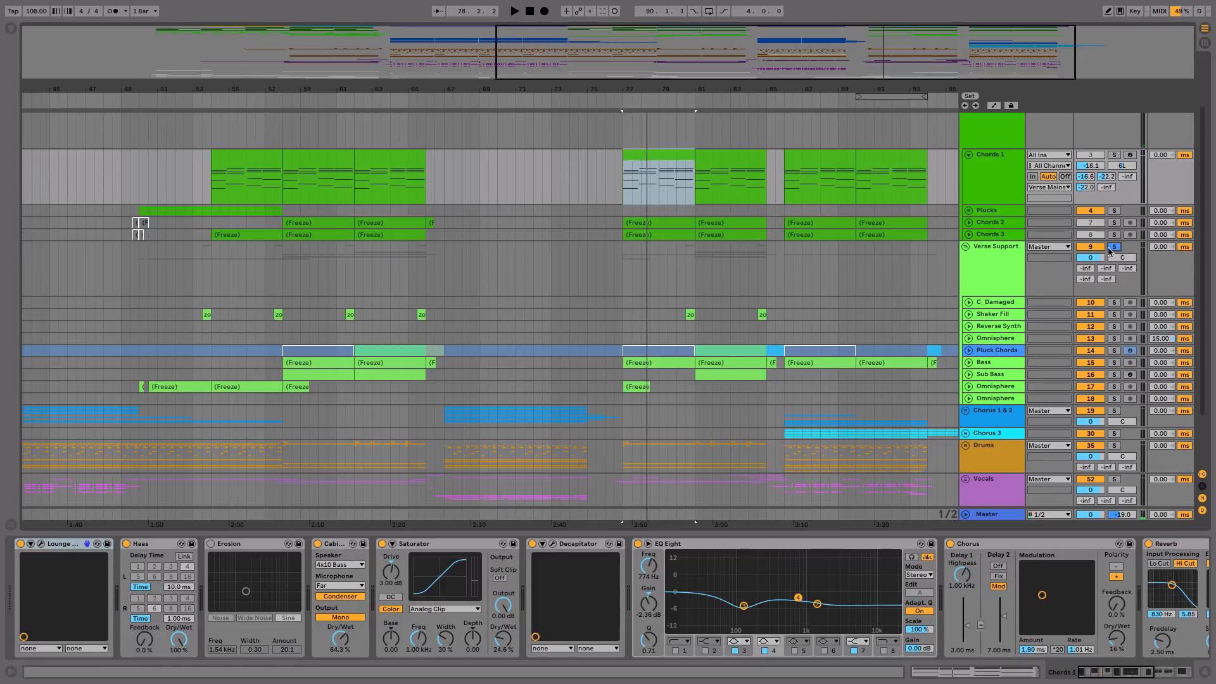
# Step: Play the soloed Verse Support group from bar 77 and from bar 81 to compare the two Pre-Chorus halves
pyautogui.press('space')
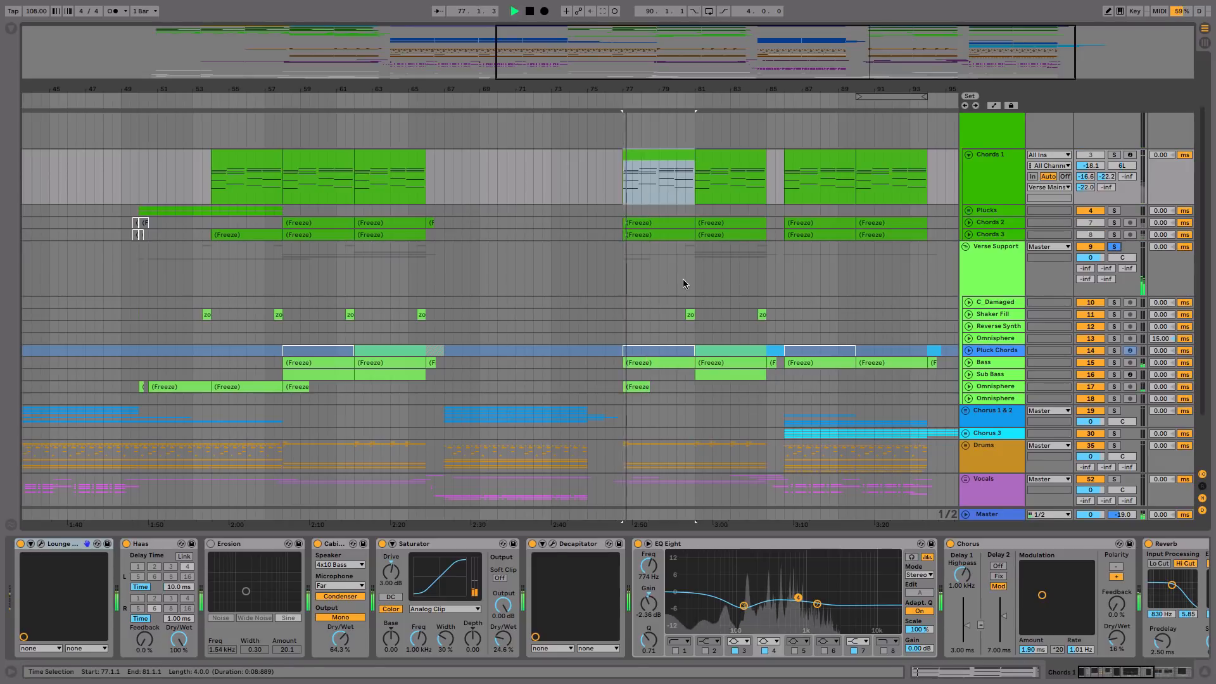
pyautogui.click(696, 278)
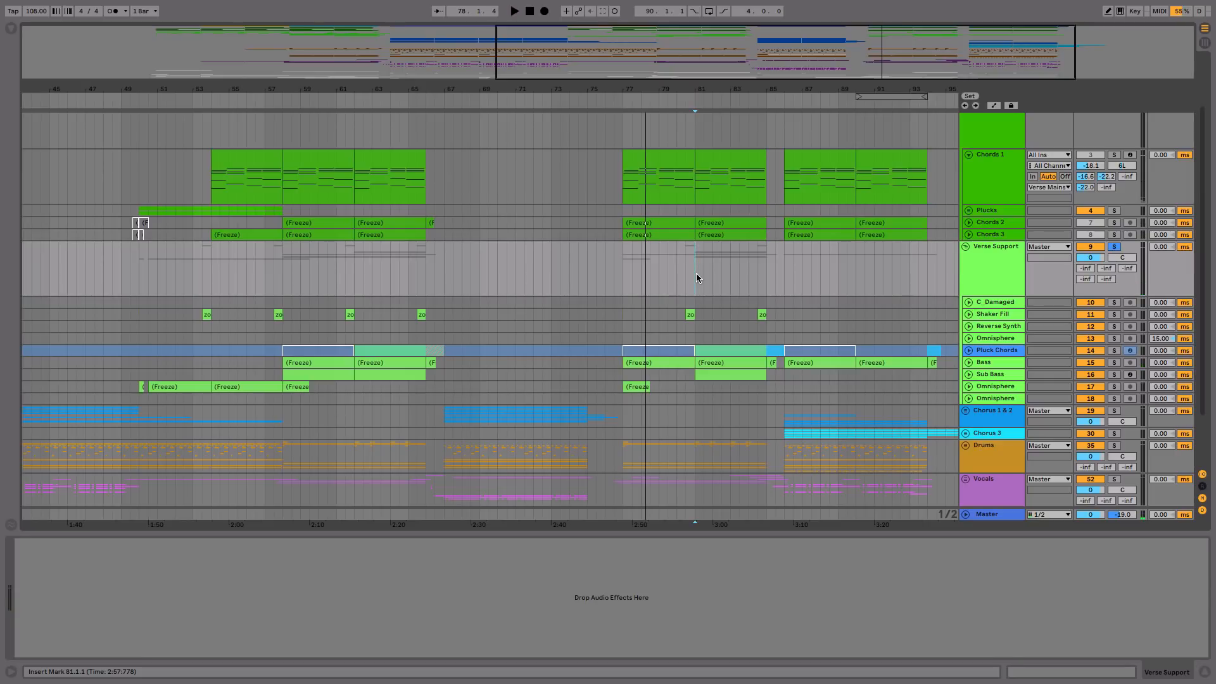
pyautogui.press('space')
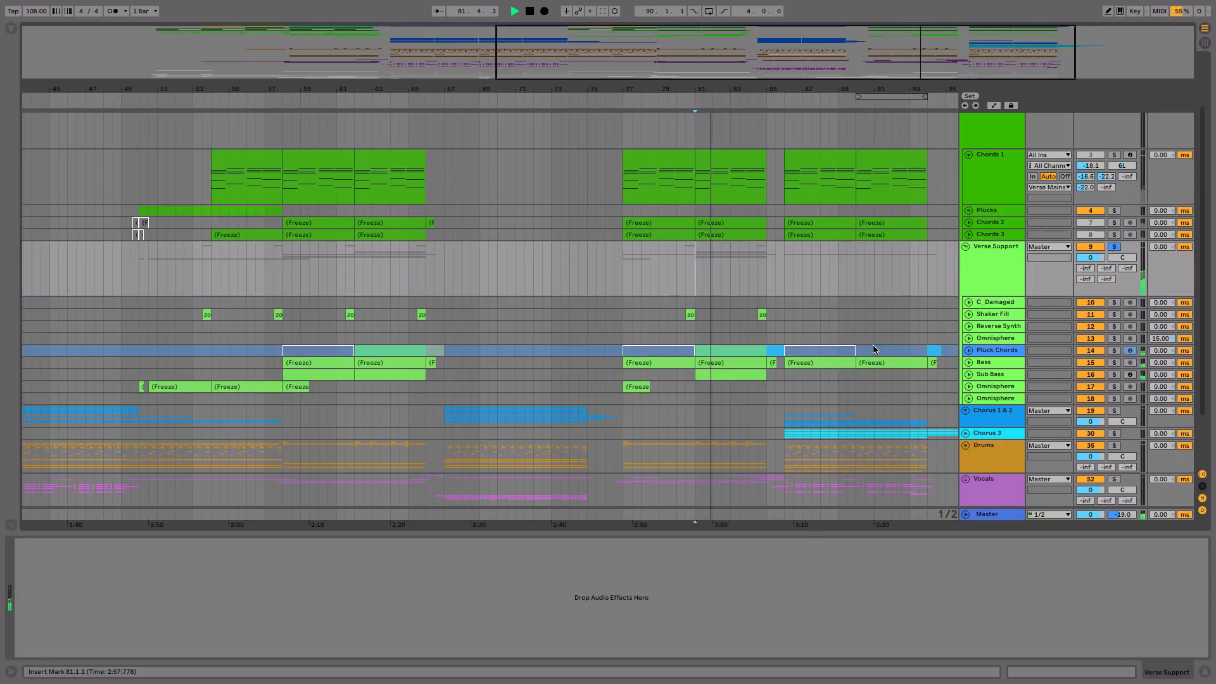
# Step: Unfold the Pluck Chords track to show its MIDI clips and stop the playback
pyautogui.click(969, 350)
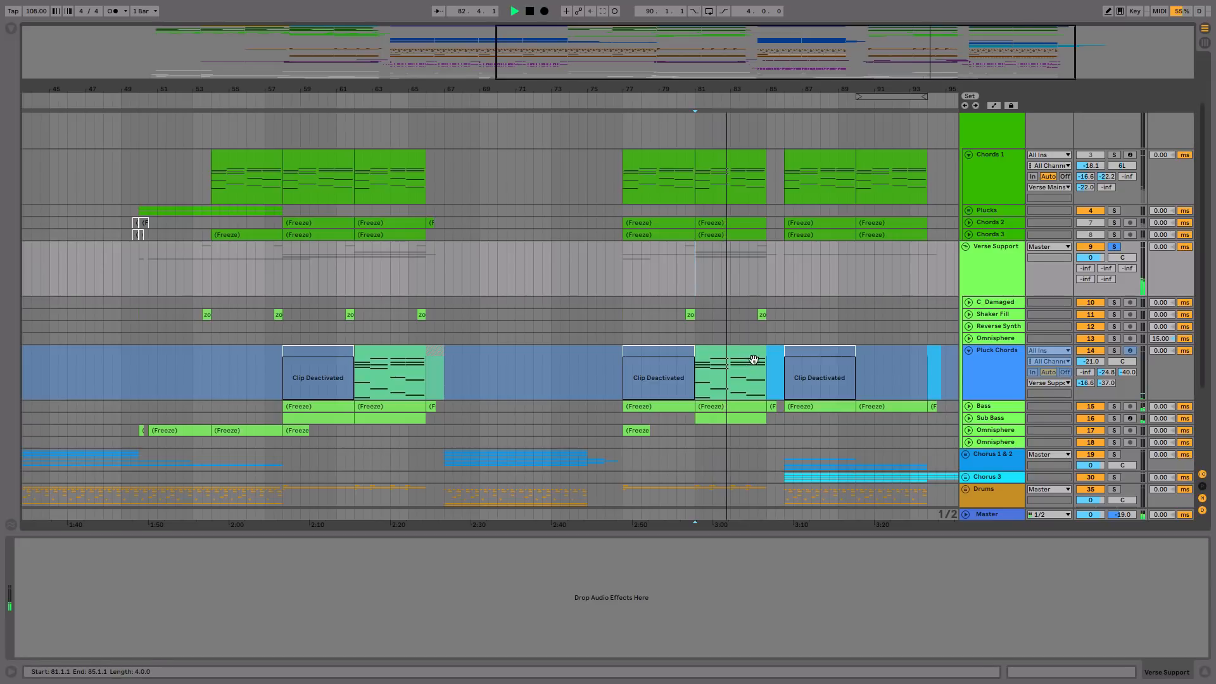
pyautogui.press('space')
pyautogui.click(723, 351)
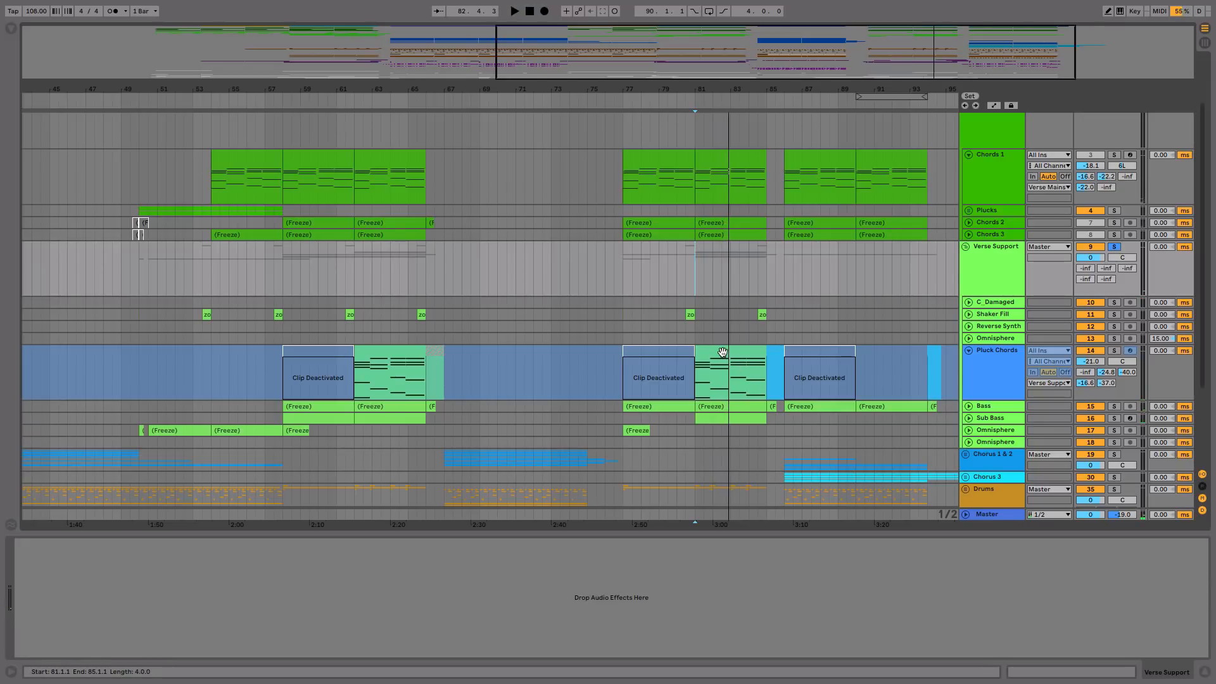
# Step: Compare the Chords 1 clips of the last Pre-Chorus by selecting the ones at bars 81 and 77
pyautogui.scroll(2, 722, 352)
pyautogui.click(724, 226)
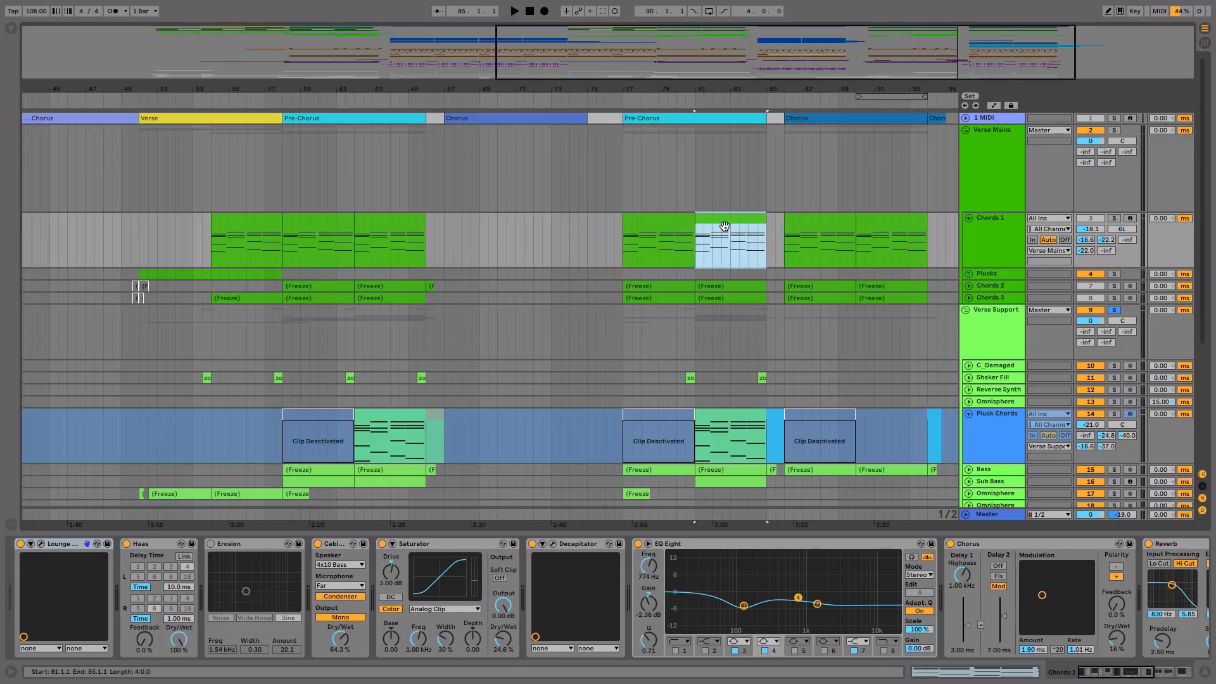
pyautogui.click(670, 228)
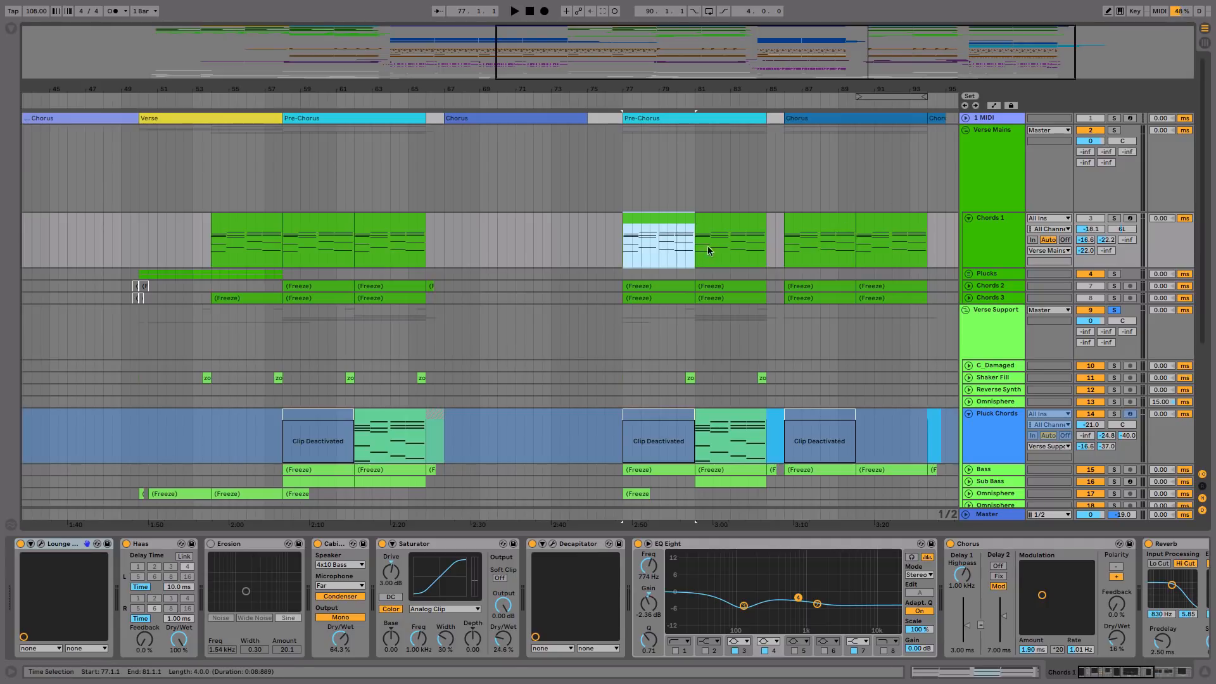
pyautogui.click(1152, 674)
pyautogui.click(1151, 675)
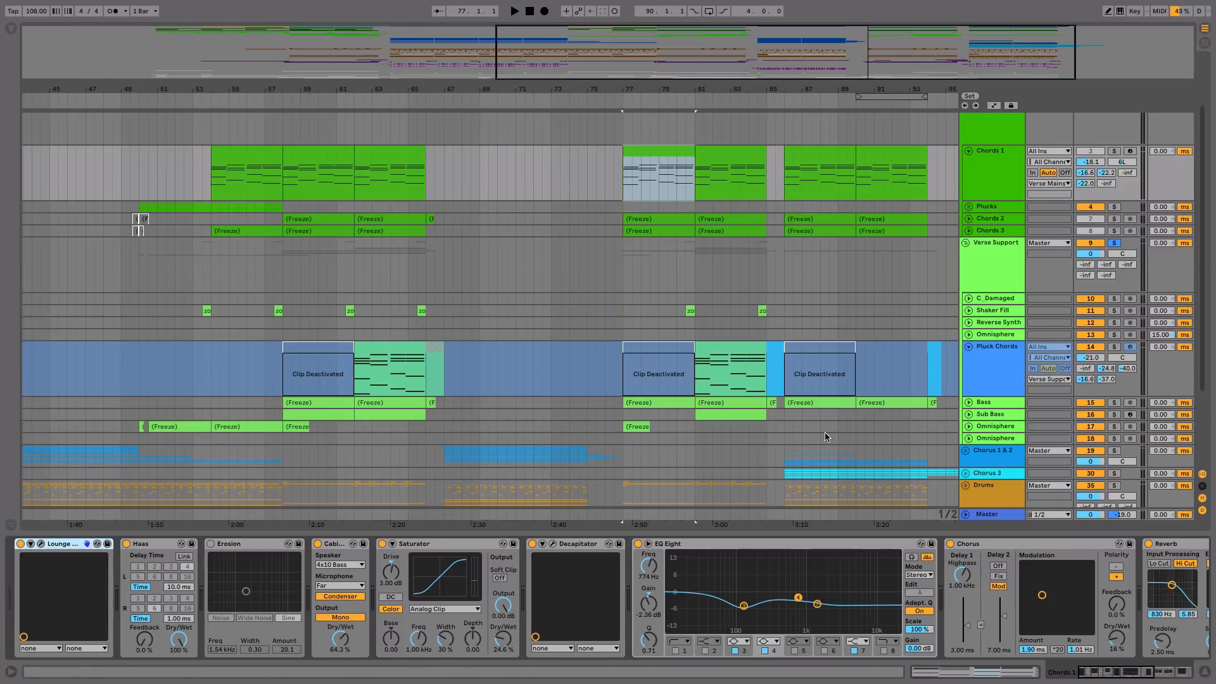
pyautogui.scroll(3, 824, 432)
# Step: Solo the Verse Mains group instead of Verse Support and play it briefly from the last Pre-Chorus at bar 77
pyautogui.click(783, 195)
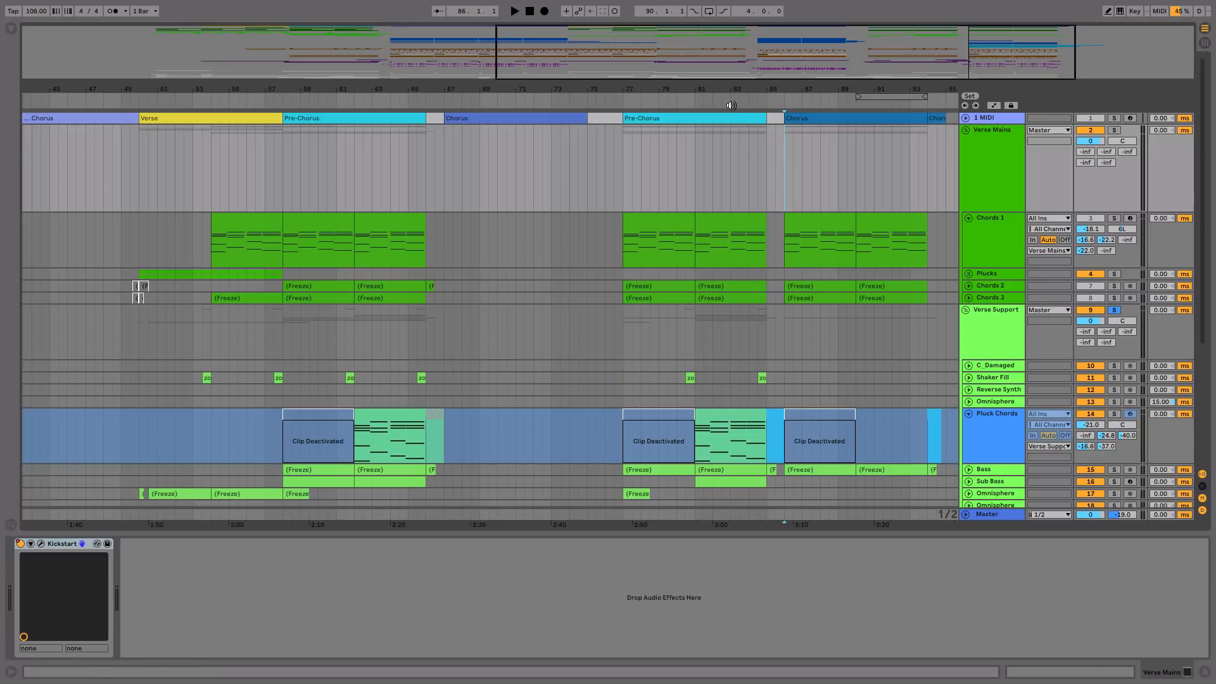
pyautogui.scroll(2, 728, 183)
pyautogui.click(601, 184)
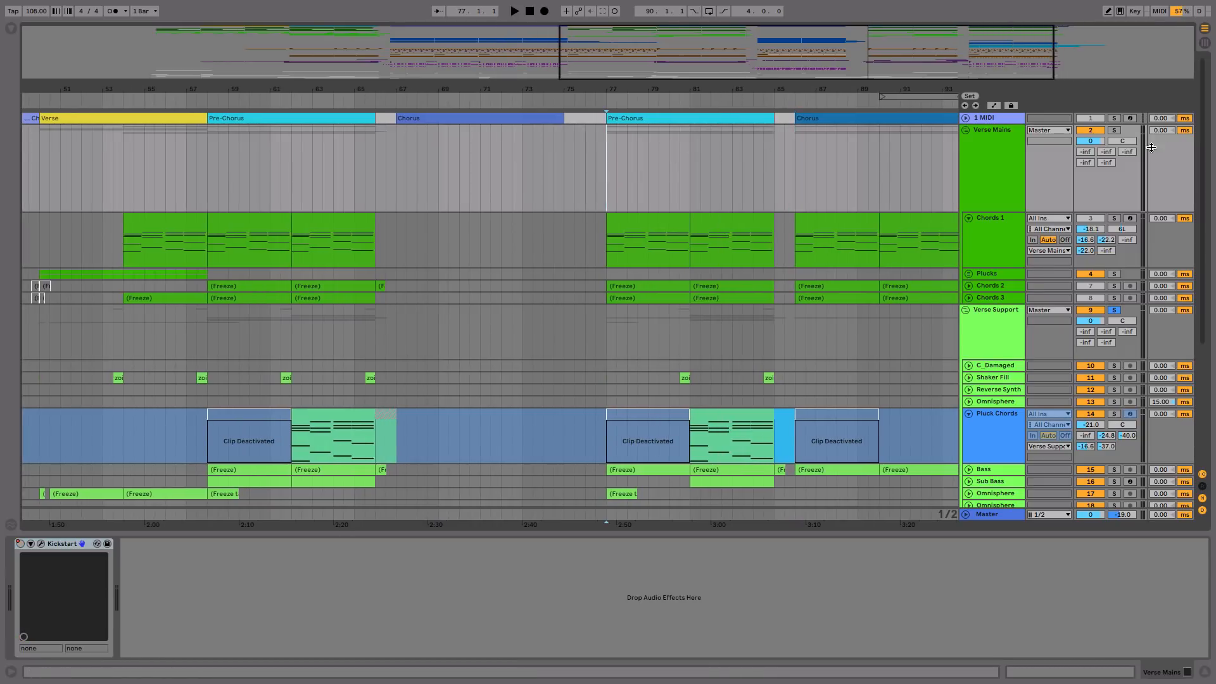
pyautogui.click(1114, 130)
pyautogui.press('space')
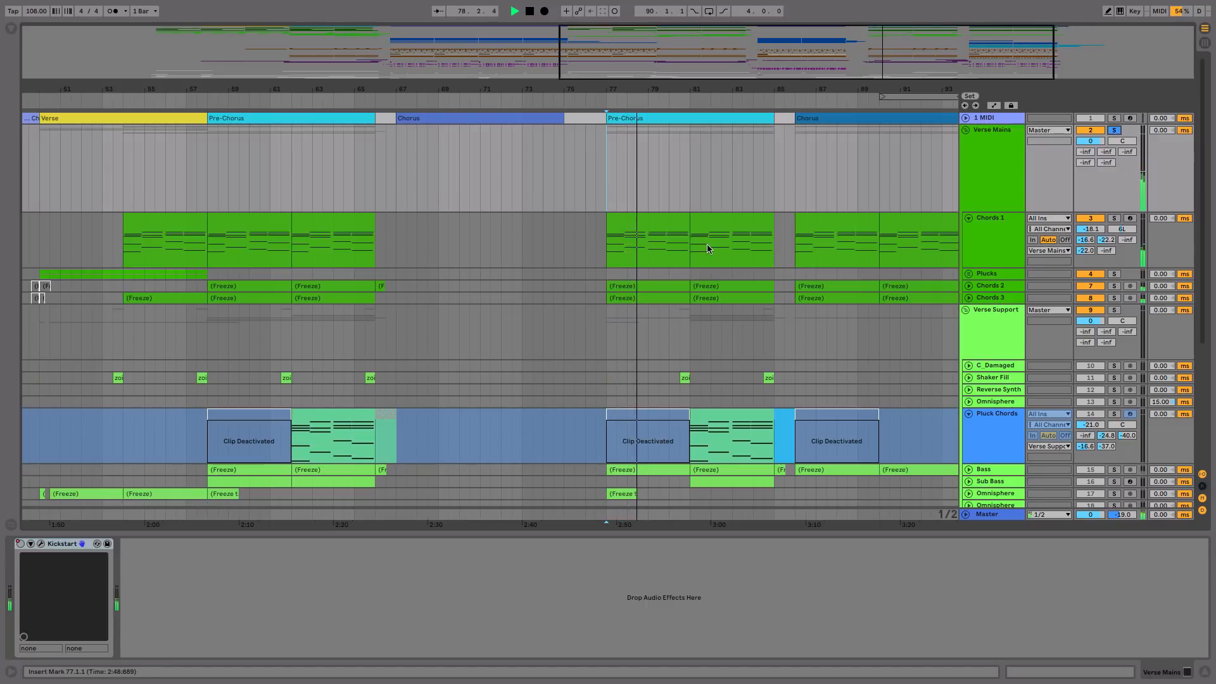
pyautogui.press('space')
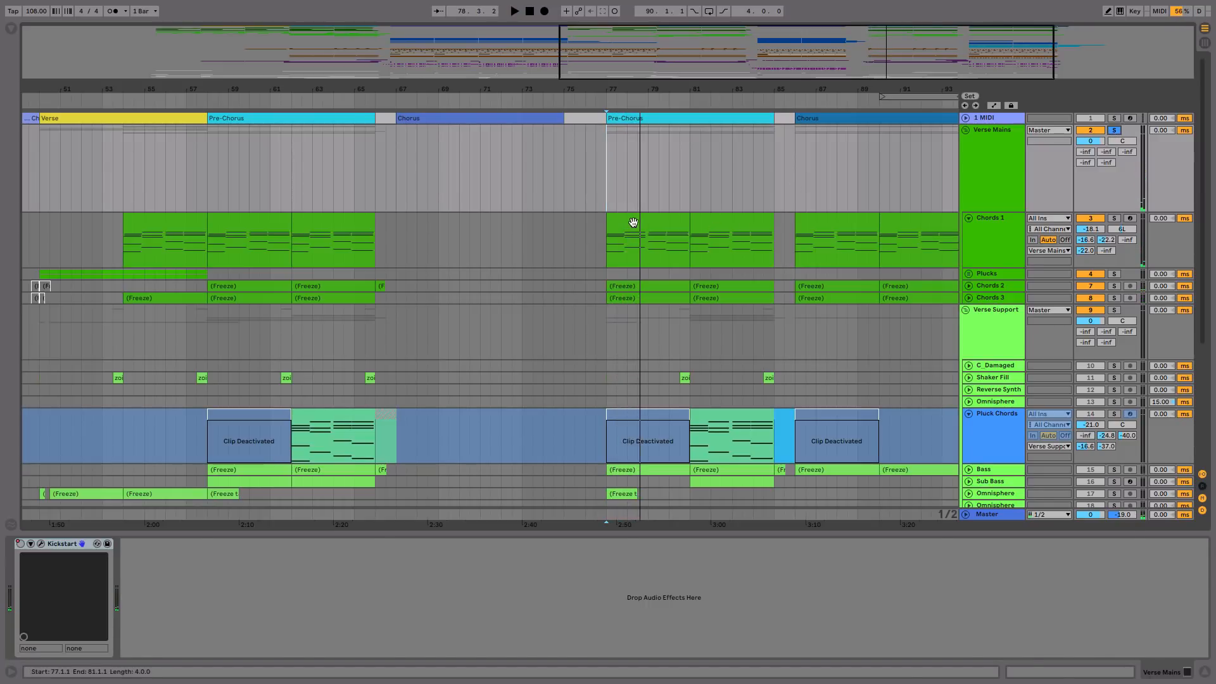
# Step: Select the Verse Mains chord clips of the last Pre-Chorus and play the group from the last Chorus at bar 86
pyautogui.click(632, 219)
pyautogui.click(817, 188)
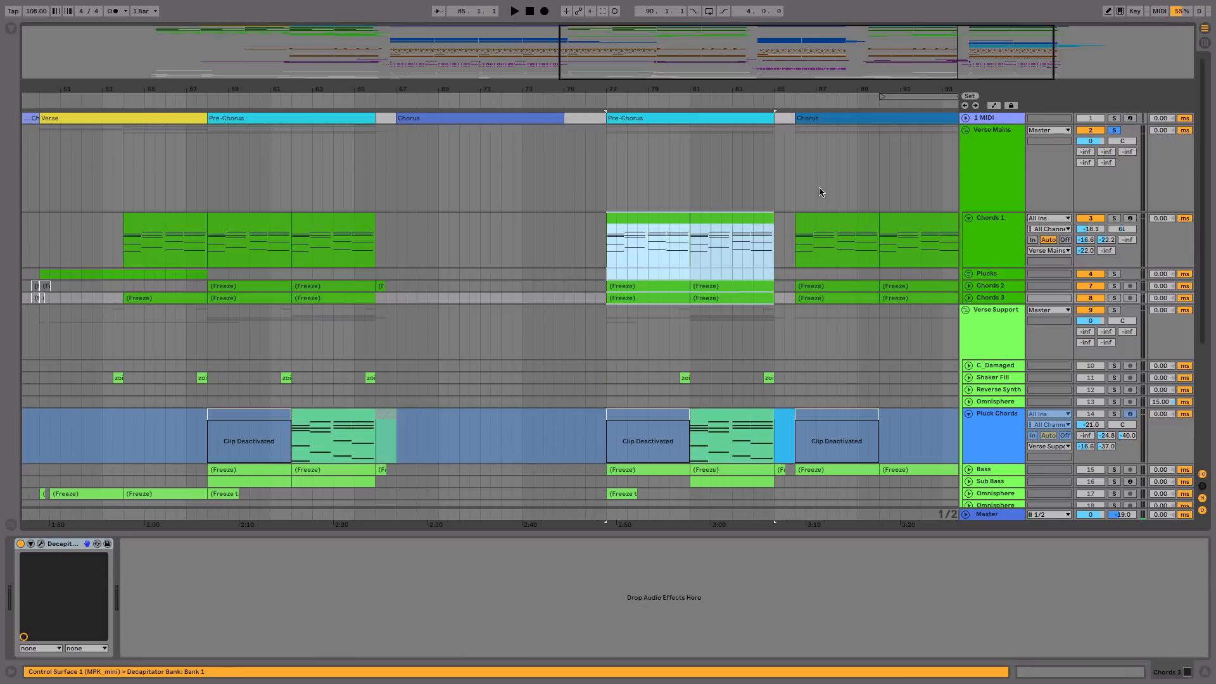
pyautogui.click(797, 187)
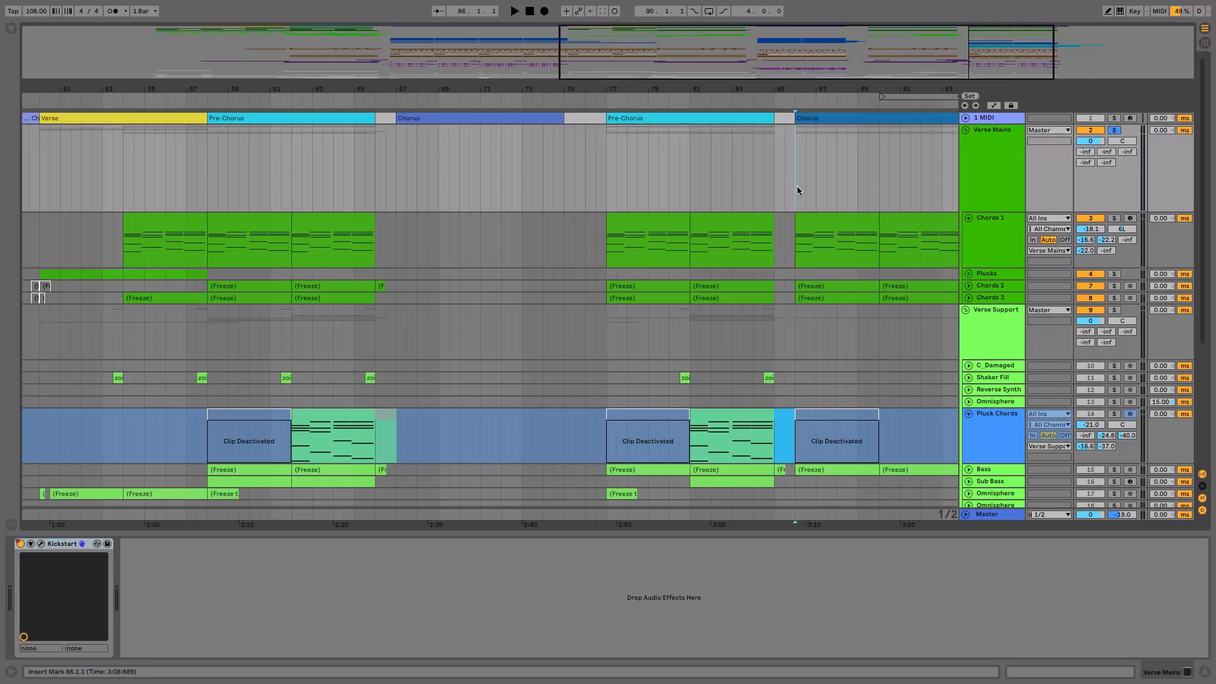
pyautogui.press('space')
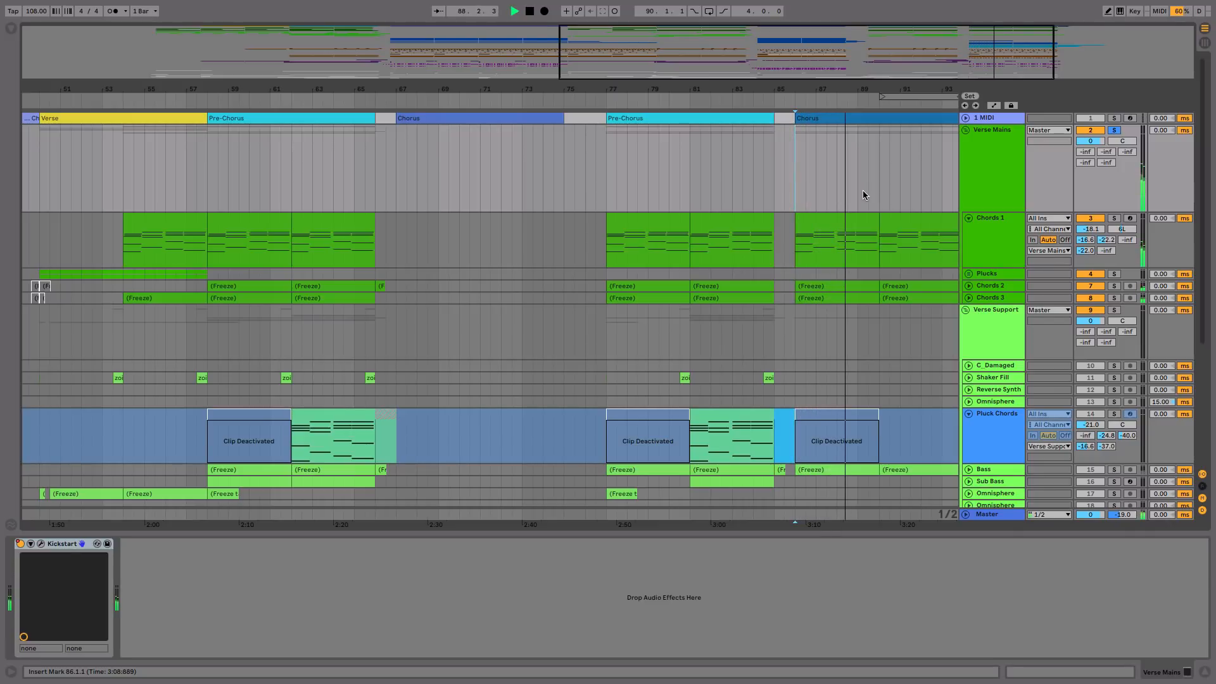
pyautogui.hscroll(1, 862, 195)
pyautogui.scroll(-1, 863, 195)
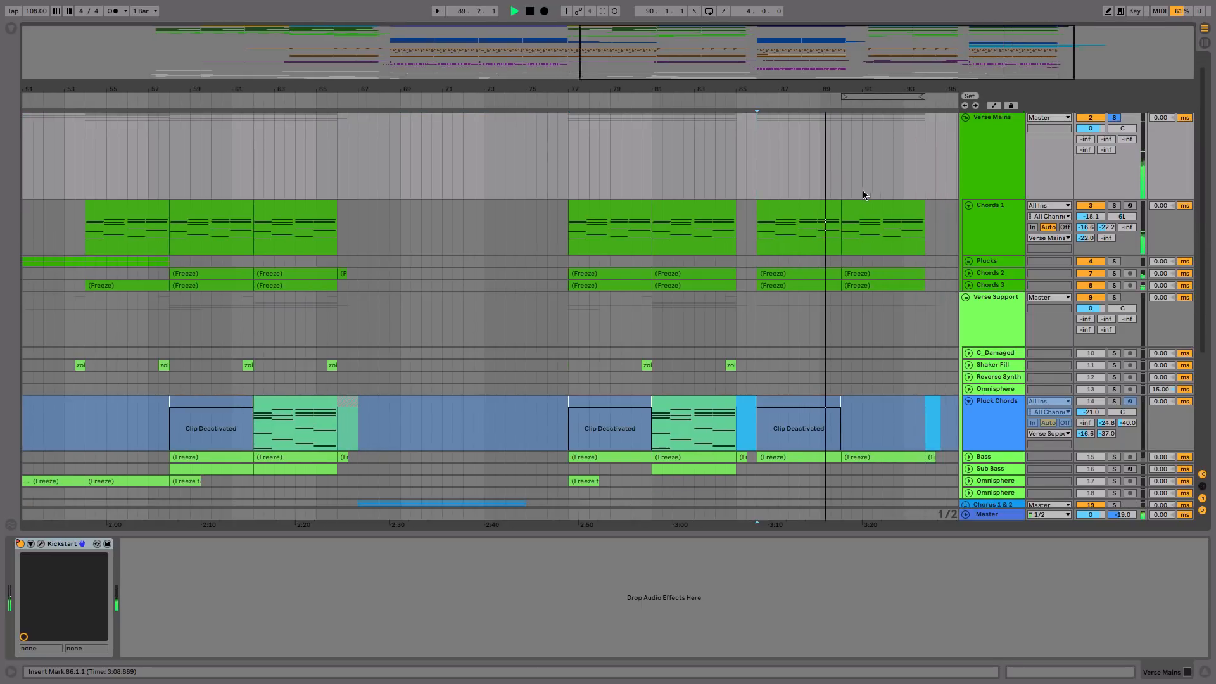
pyautogui.hscroll(1, 862, 191)
pyautogui.press('space')
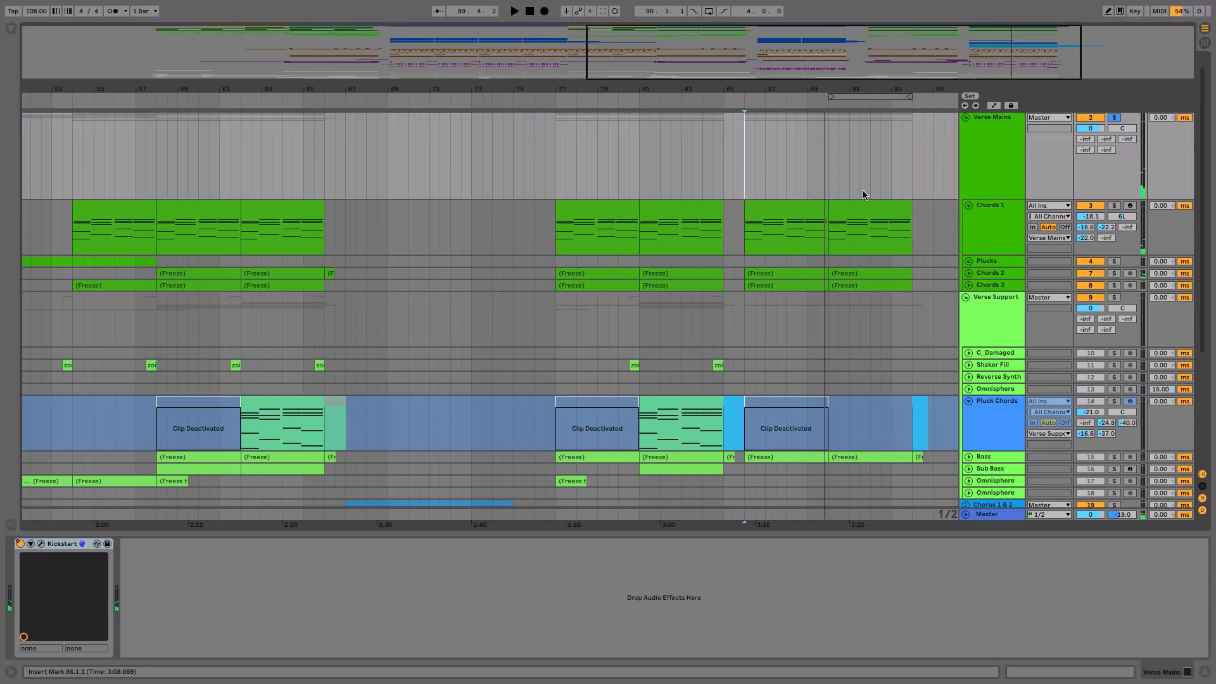
# Step: Unsolo the Verse Mains group and play the full mix from bar 84 into the last Chorus
pyautogui.hscroll(1, 862, 194)
pyautogui.scroll(1, 862, 194)
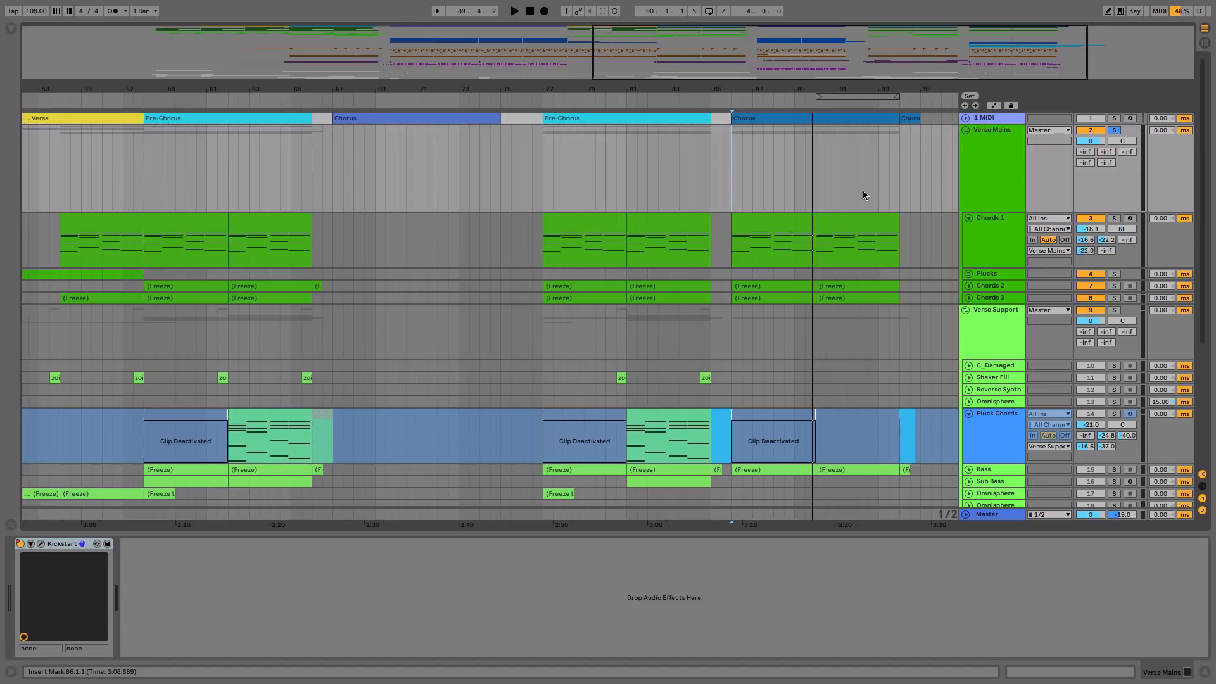
pyautogui.click(1114, 130)
pyautogui.click(691, 196)
pyautogui.press('space')
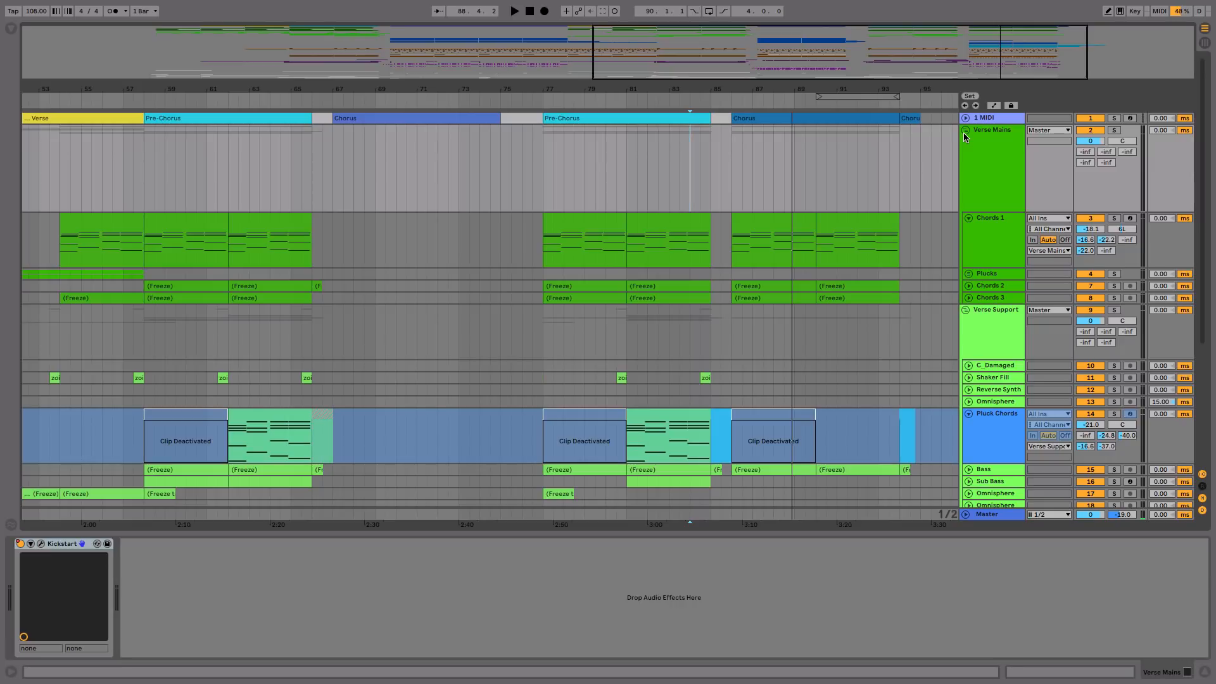
# Step: Replay the full mix from bar 84, and play it from the start of the last Chorus at bar 86
pyautogui.press('space')
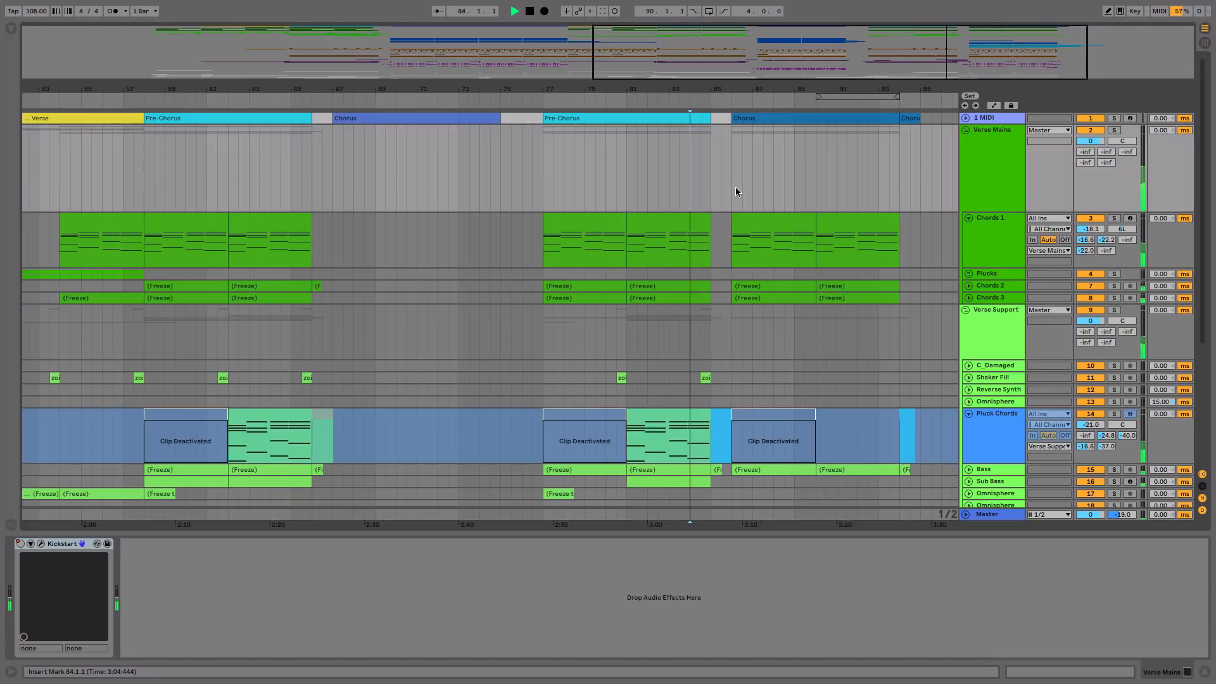
pyautogui.press('space')
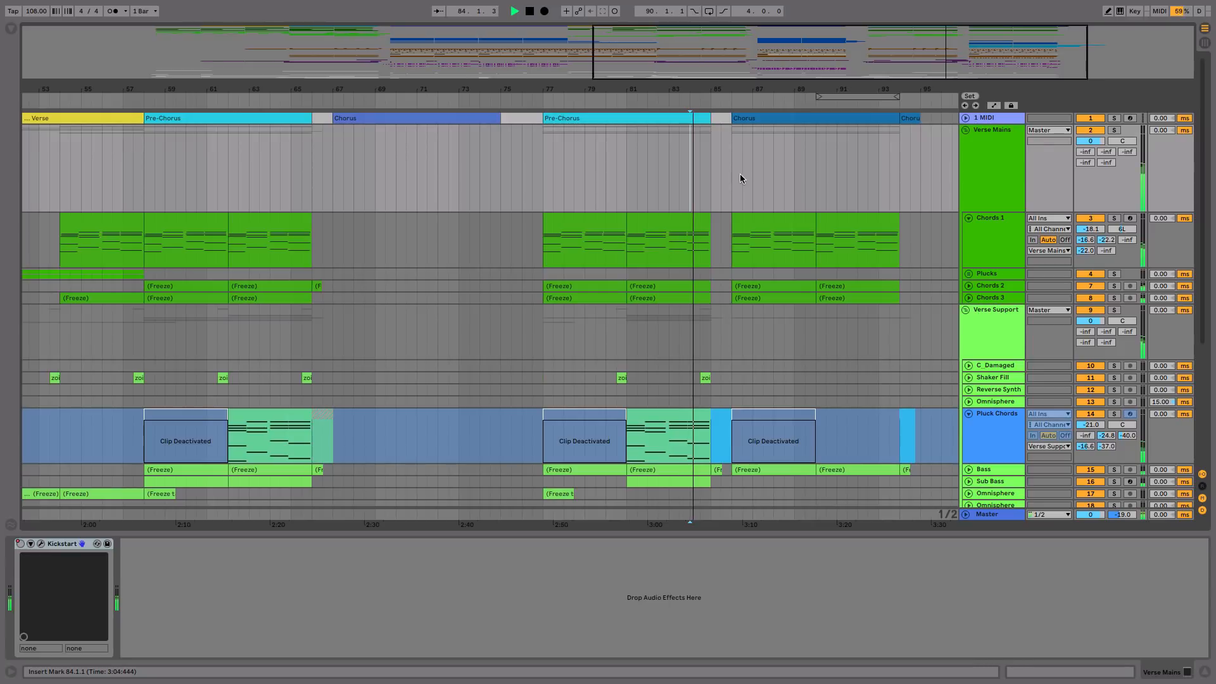
pyautogui.click(739, 184)
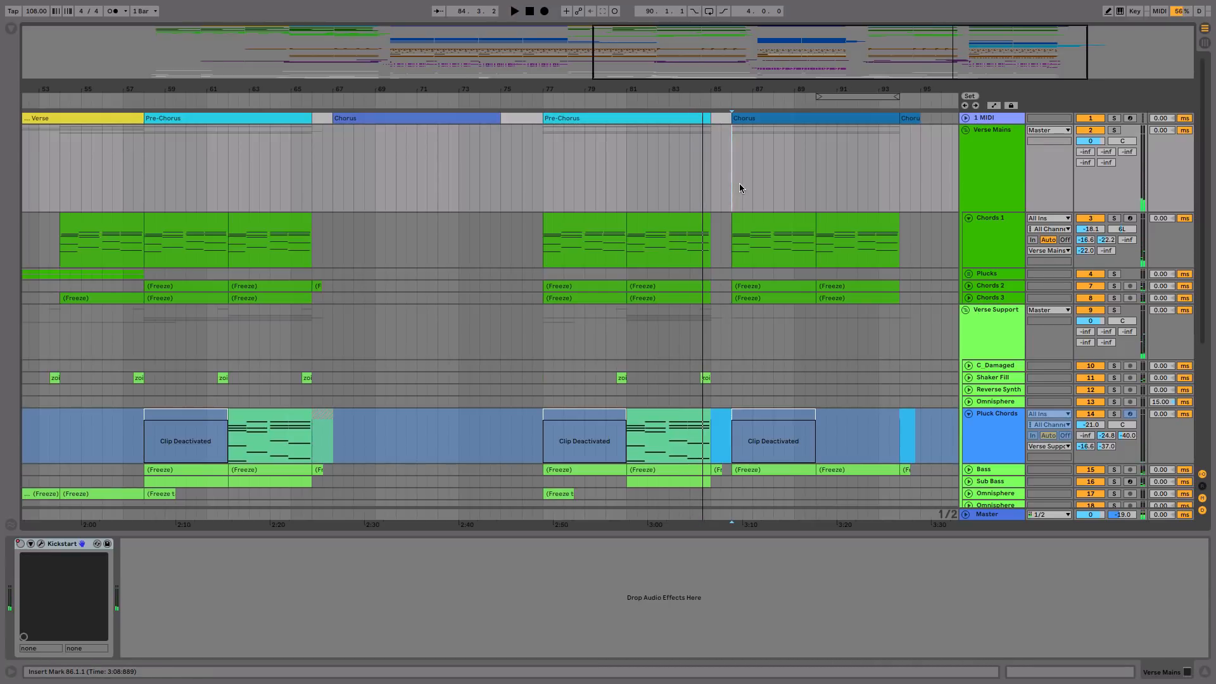
pyautogui.press('space')
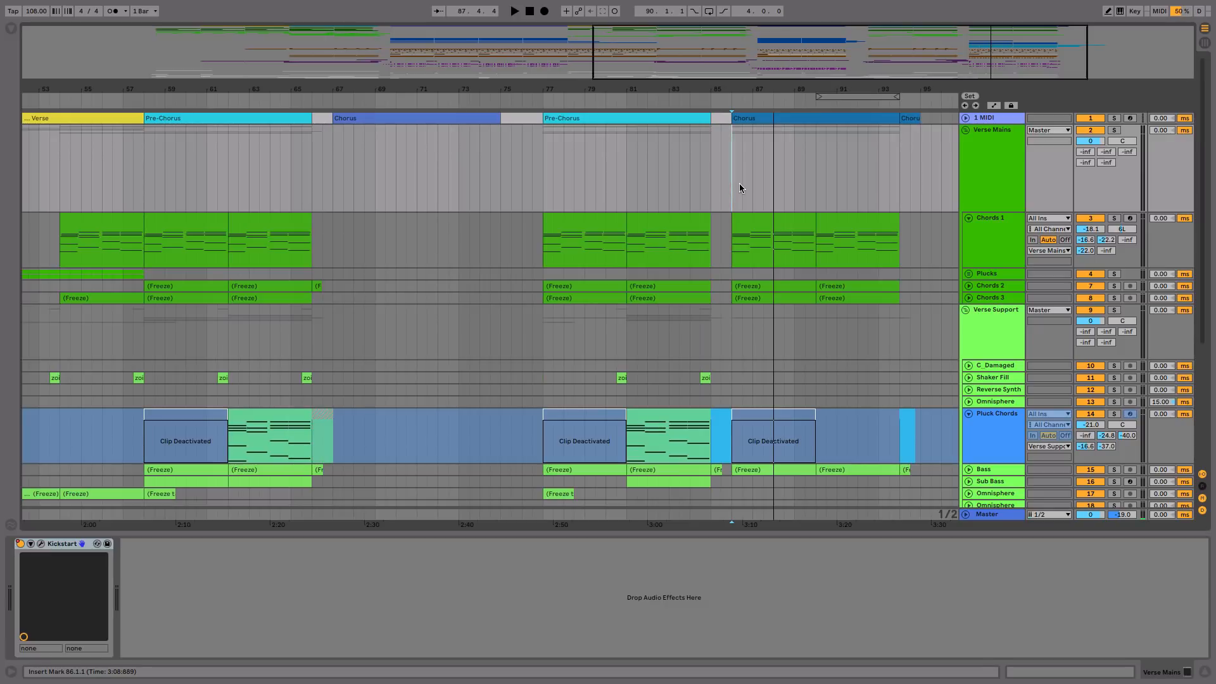
# Step: Unfold the Drums group to show its individual tracks
pyautogui.scroll(-5, 739, 188)
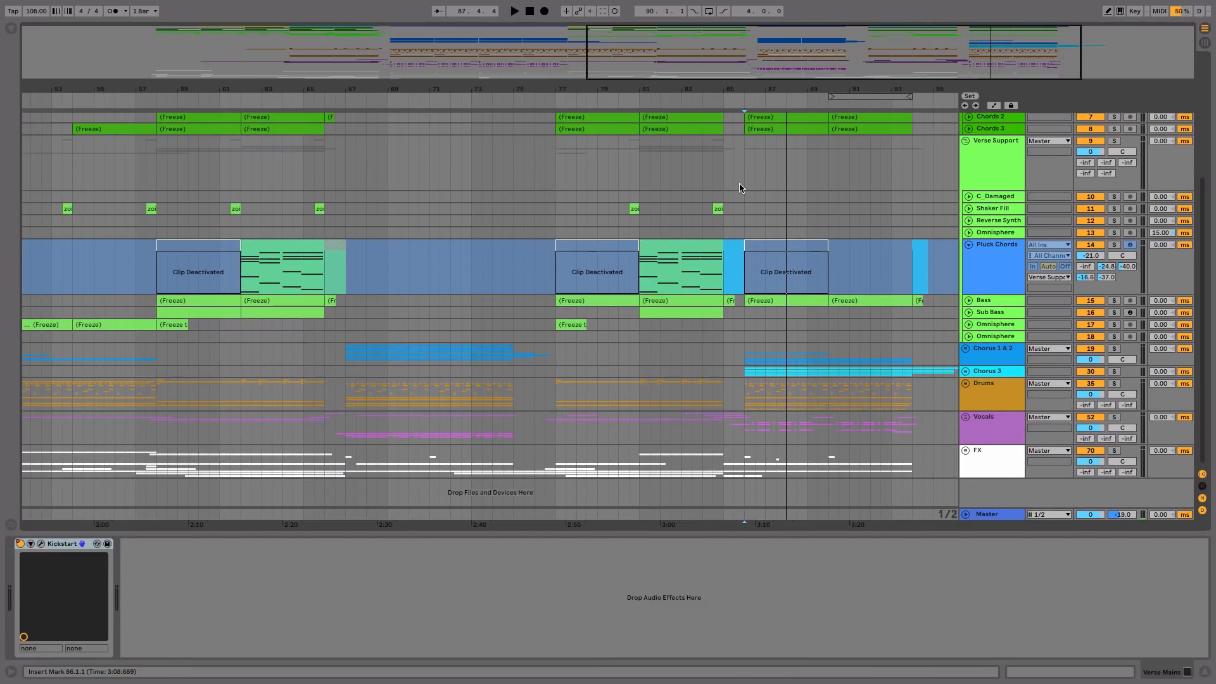
pyautogui.click(711, 395)
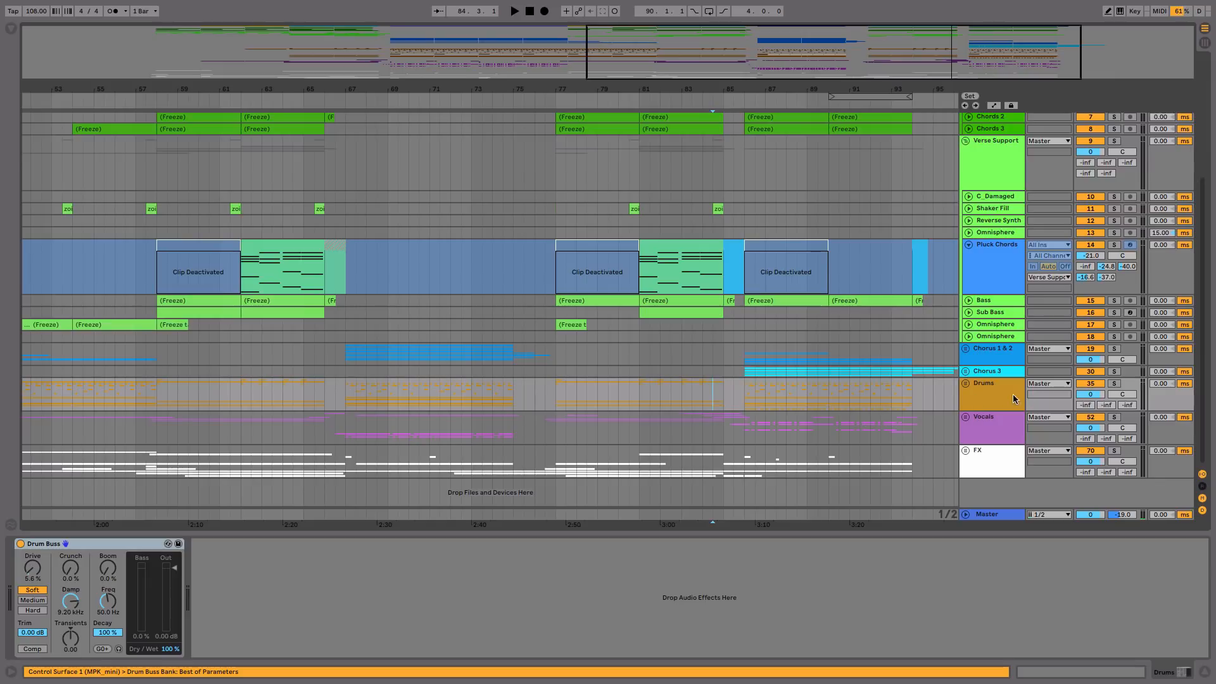
pyautogui.click(966, 384)
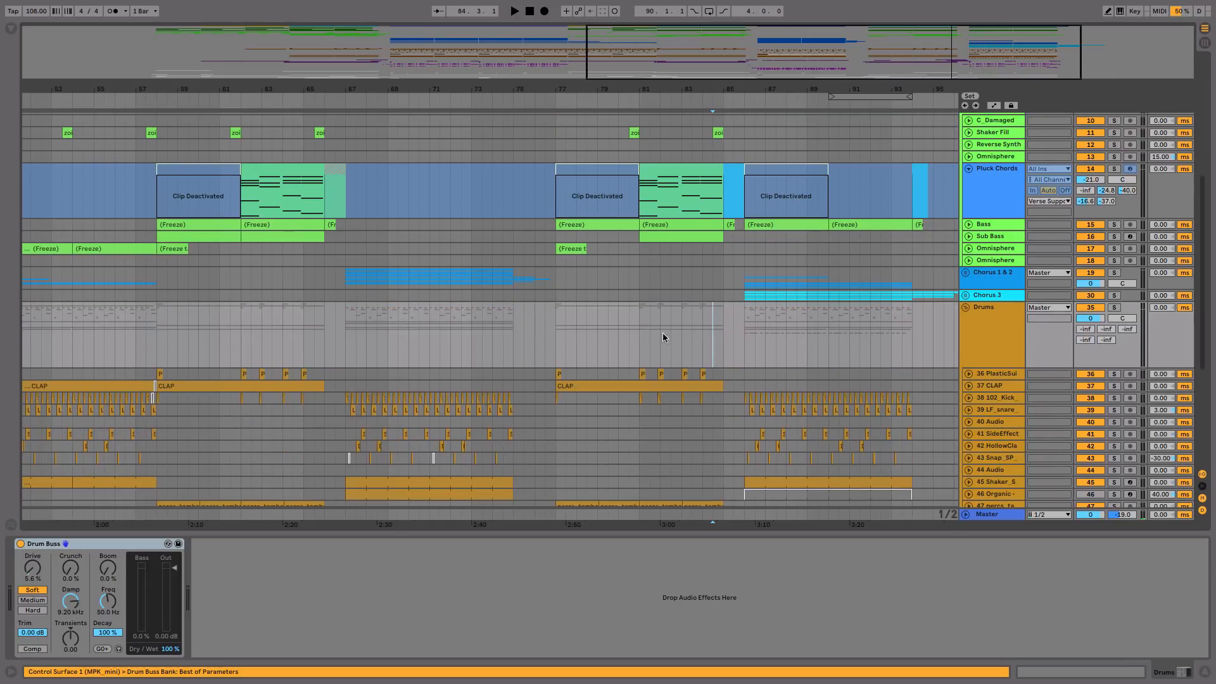
# Step: Solo the Drums group and play it from bar 81 in the last Pre-Chorus
pyautogui.click(631, 340)
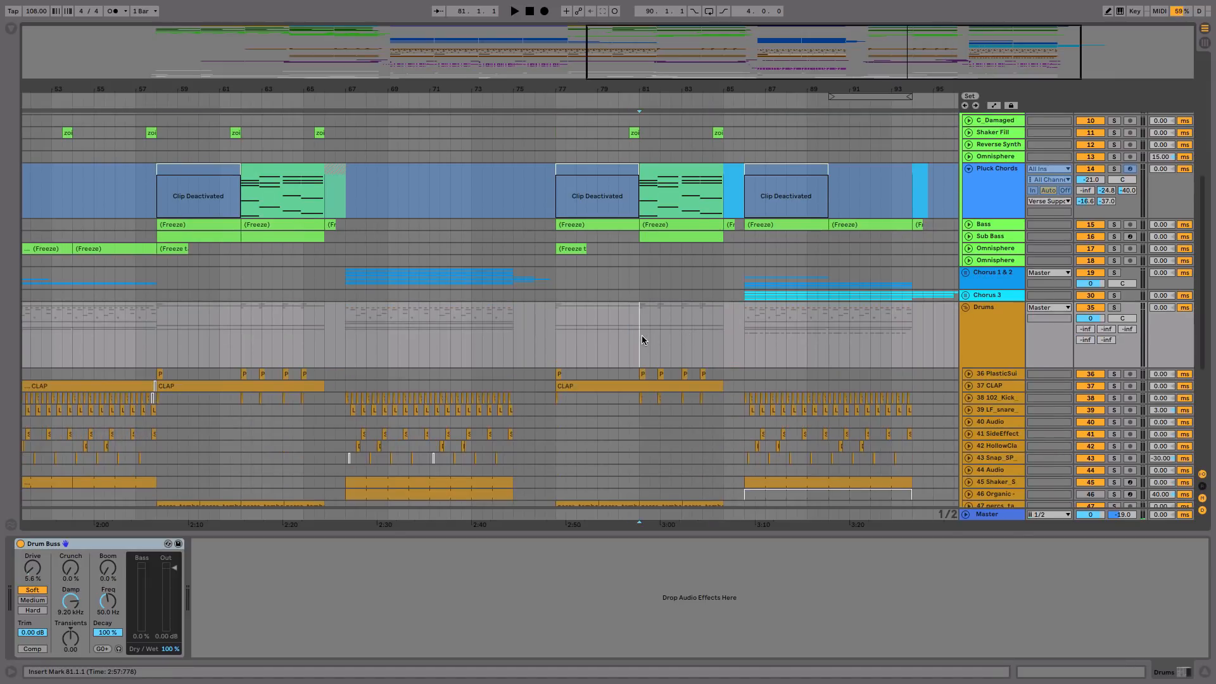
pyautogui.click(640, 336)
pyautogui.click(1114, 307)
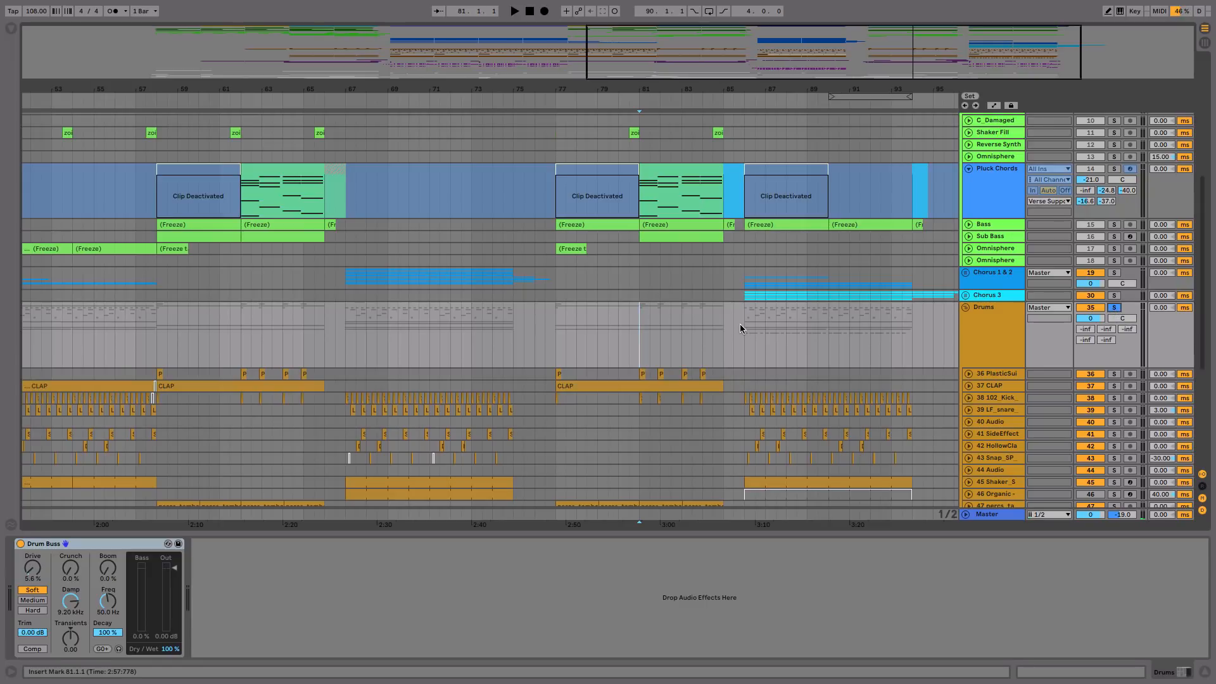
pyautogui.press('space')
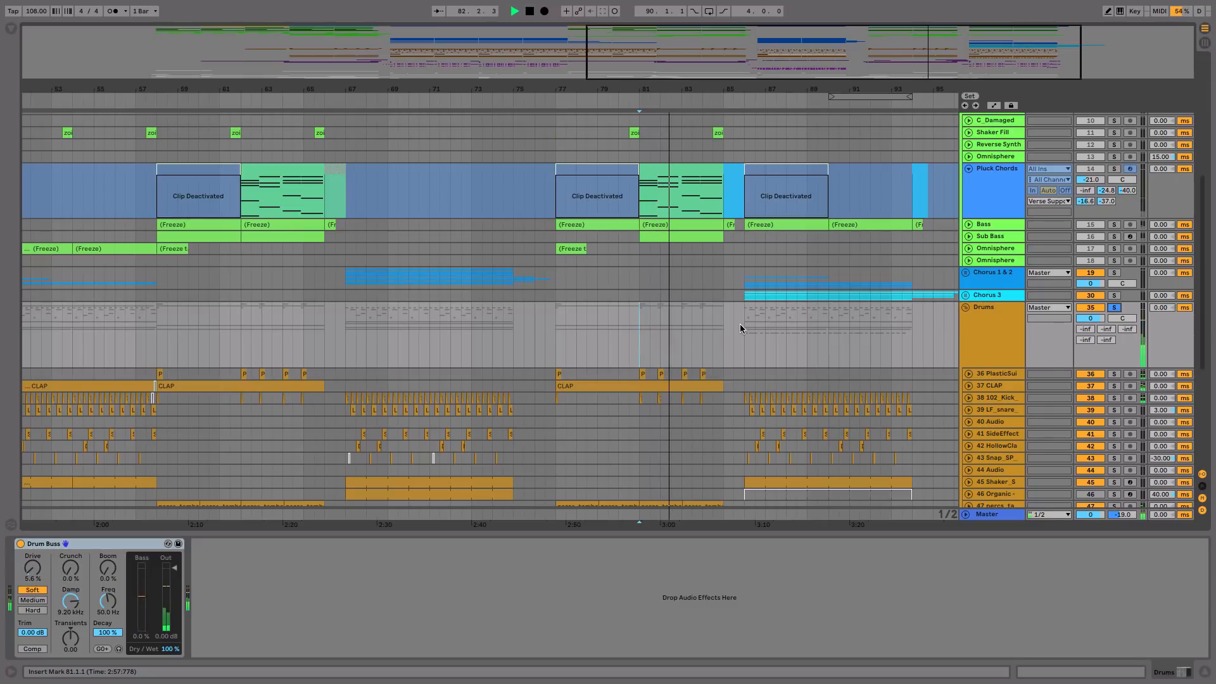
pyautogui.press('space')
# Step: Play the soloed Drums group from the last Chorus at bar 86 and stop in bar 88
pyautogui.click(740, 324)
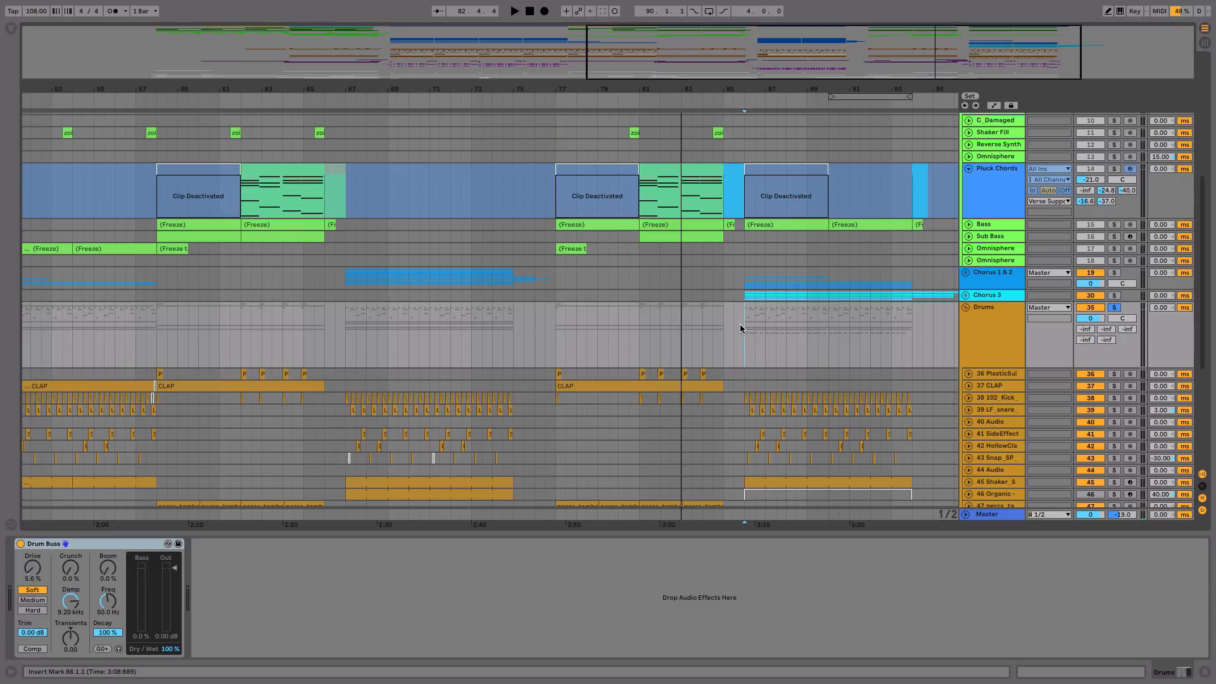
pyautogui.press('space')
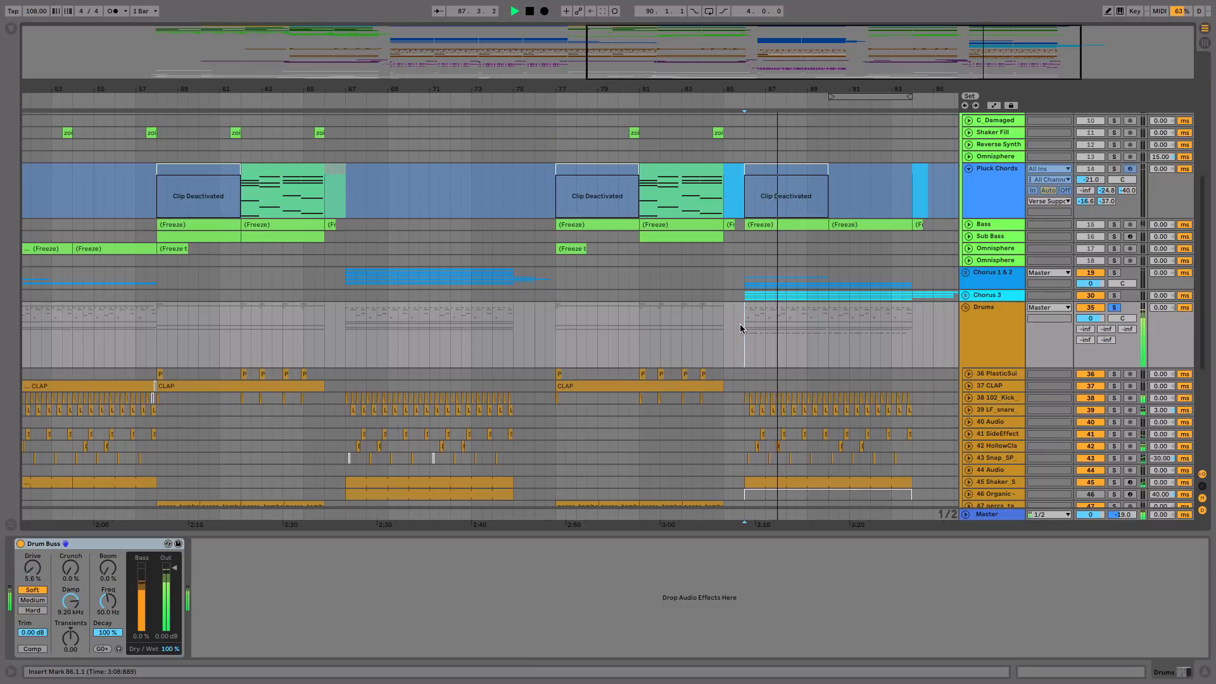
pyautogui.press('space')
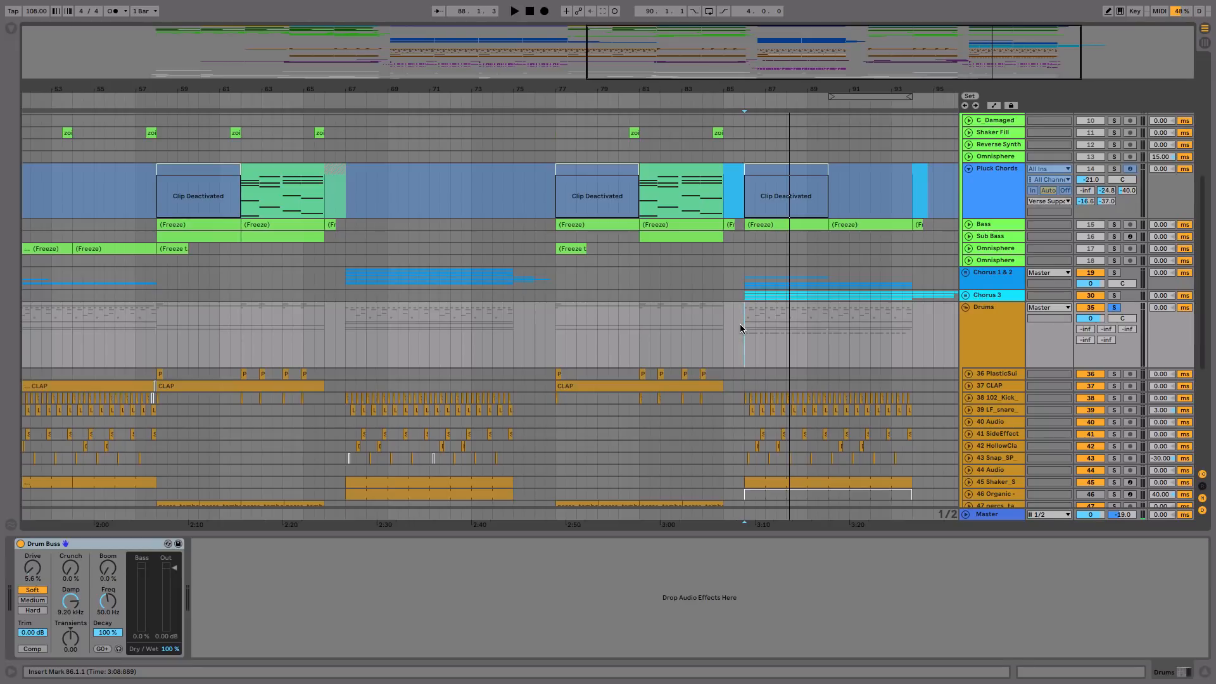
# Step: Review the chord, Verse Support and bass tracks of the last Chorus, selecting the Bass clip at bar 86
pyautogui.scroll(5, 740, 324)
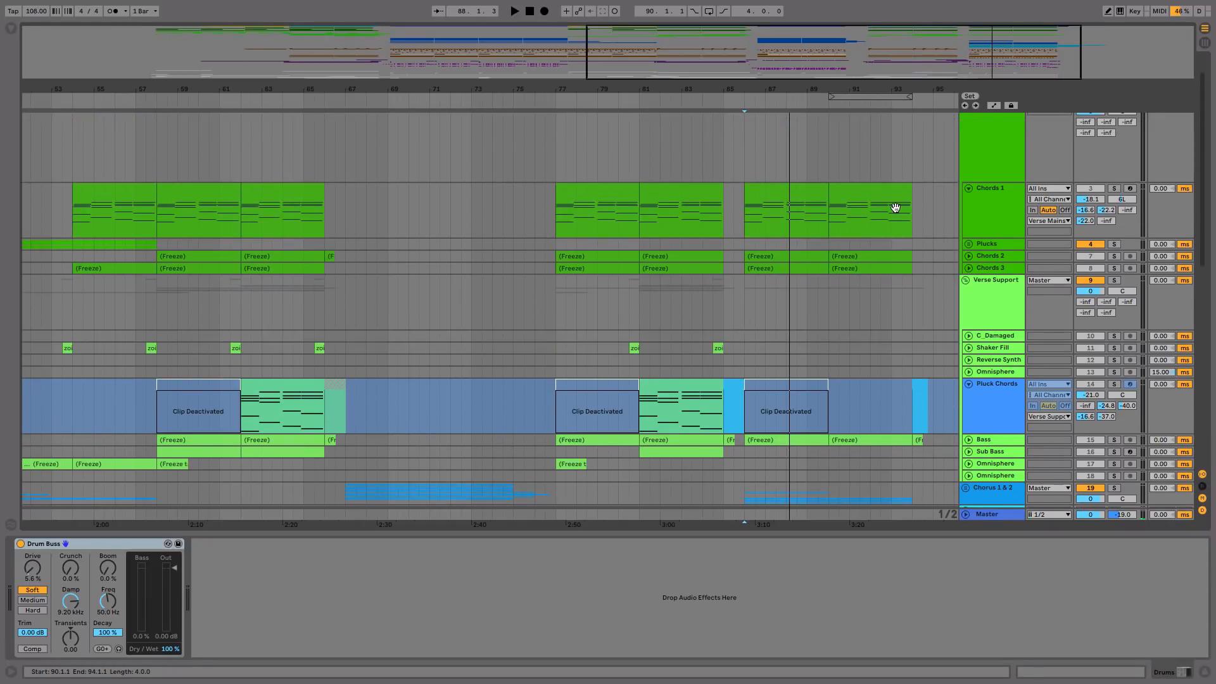
pyautogui.scroll(2, 894, 206)
pyautogui.scroll(-3, 975, 303)
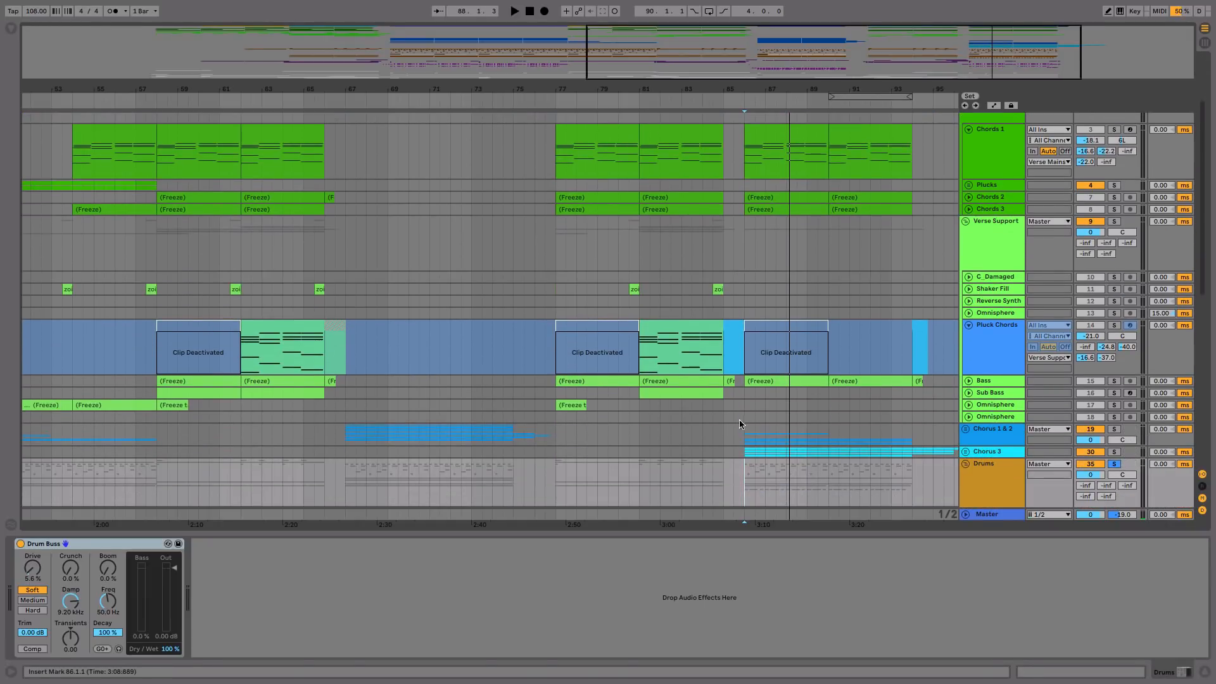
pyautogui.click(792, 381)
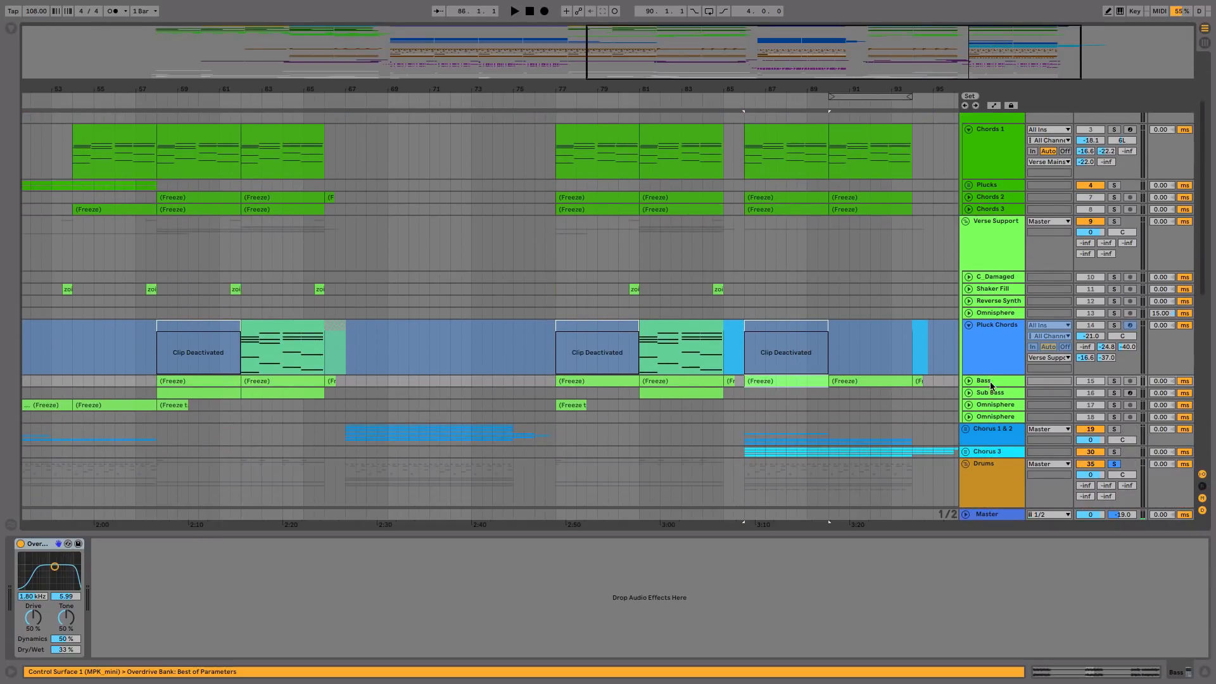
pyautogui.click(968, 381)
pyautogui.click(968, 380)
# Step: Unfold the Chorus 1 & 2 group and play it soloed instead of the Drums from the last Chorus at bar 86
pyautogui.scroll(-7, 967, 381)
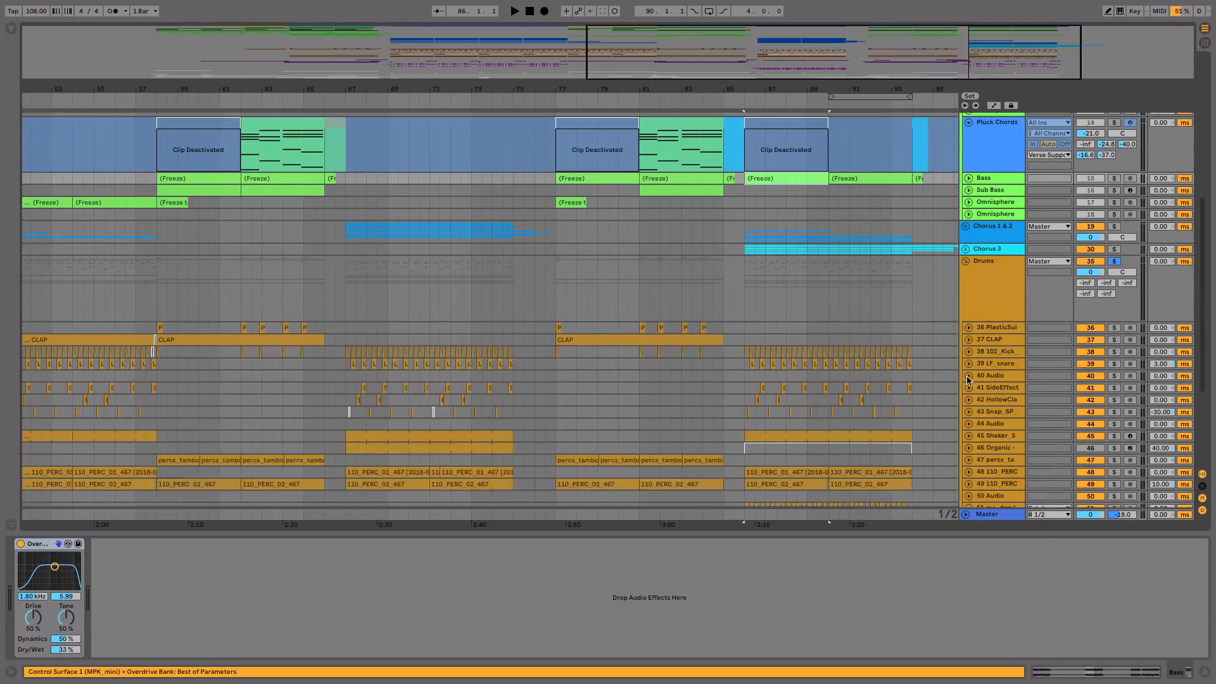
pyautogui.click(966, 213)
pyautogui.click(1114, 213)
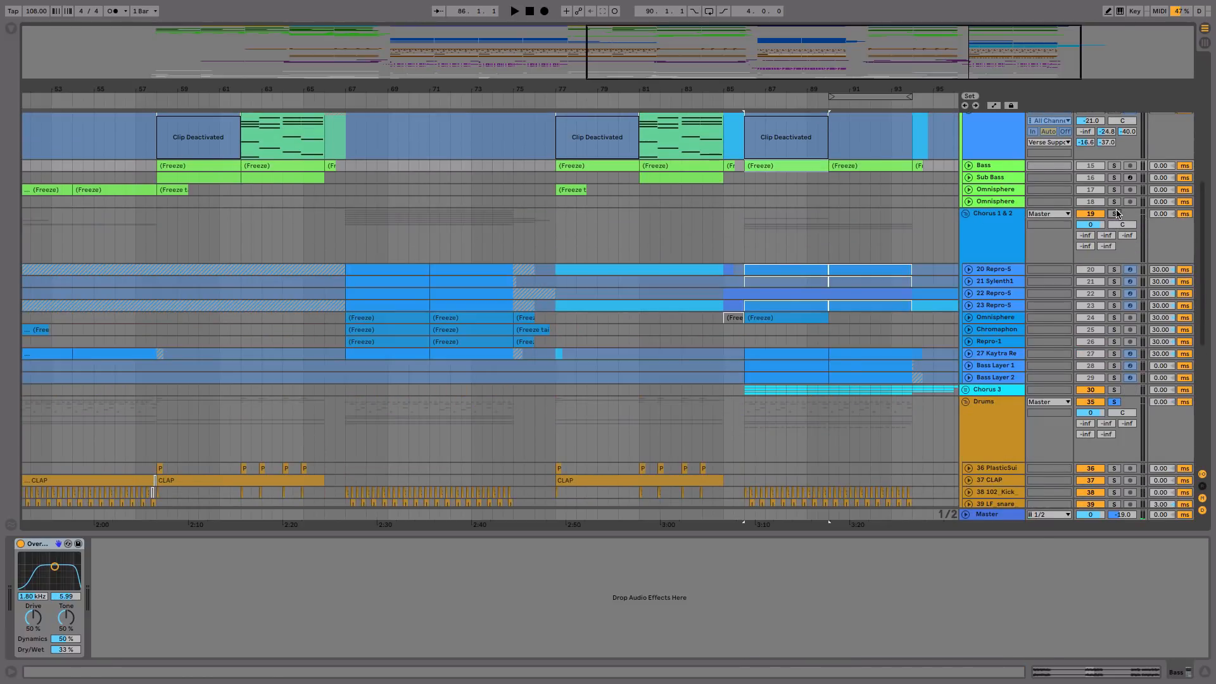
pyautogui.click(778, 357)
pyautogui.click(779, 378)
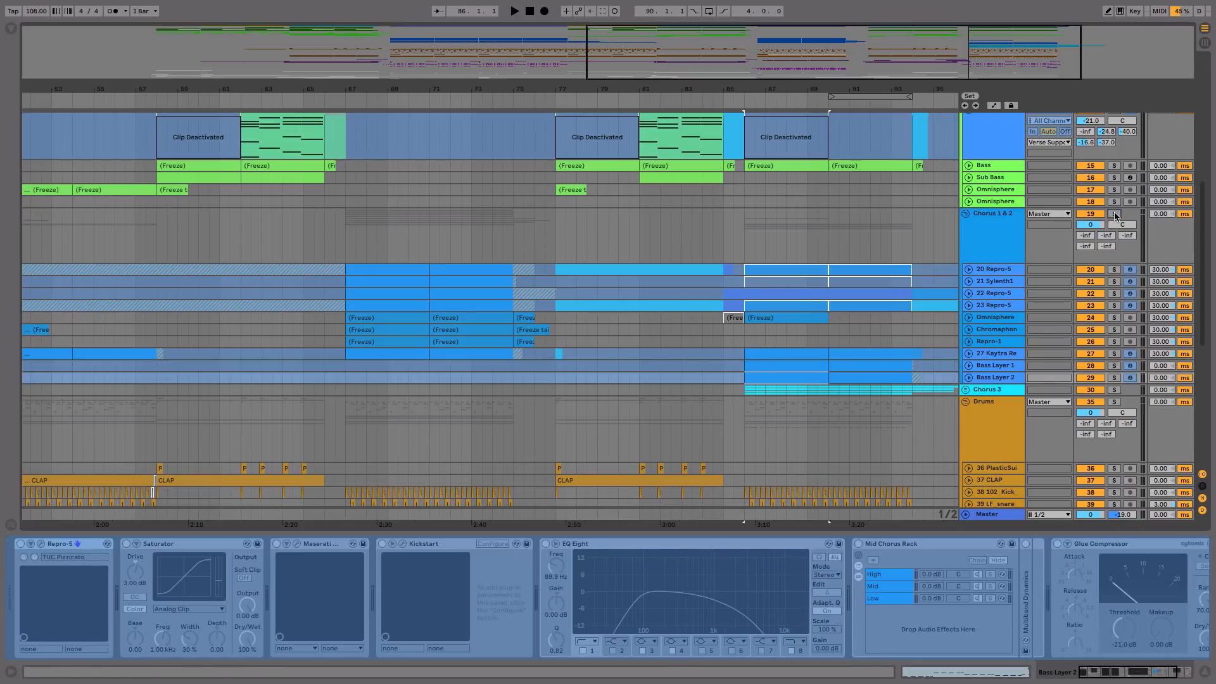
pyautogui.press('space')
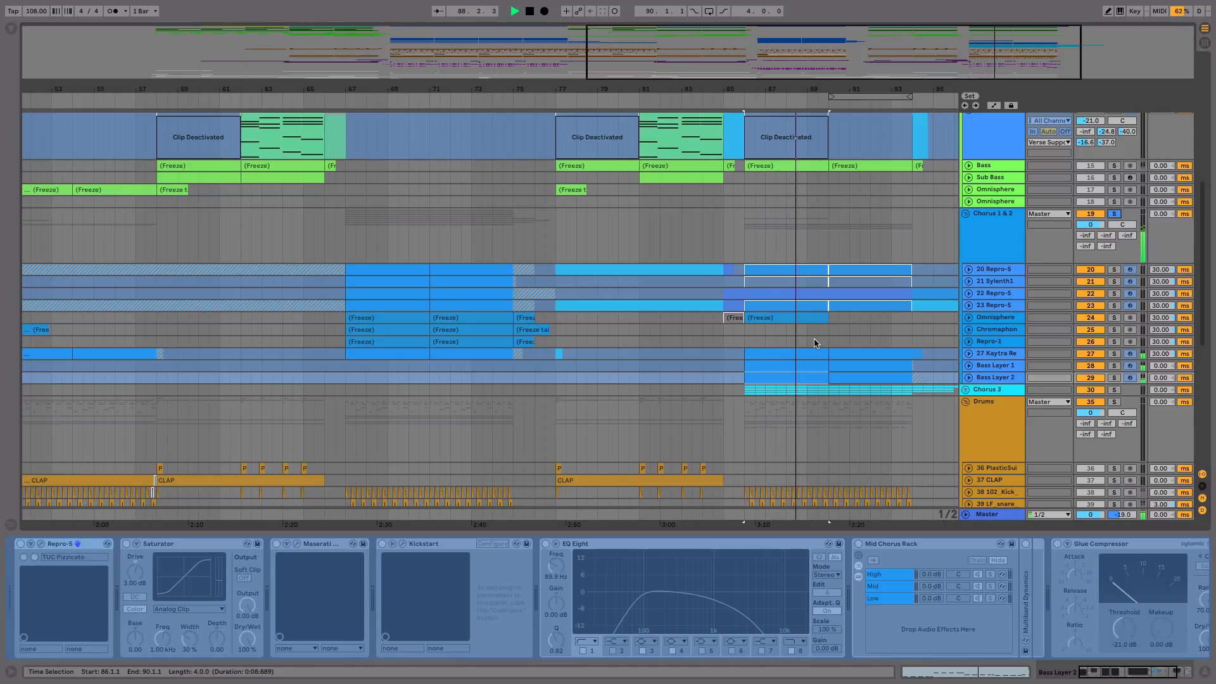
pyautogui.press('space')
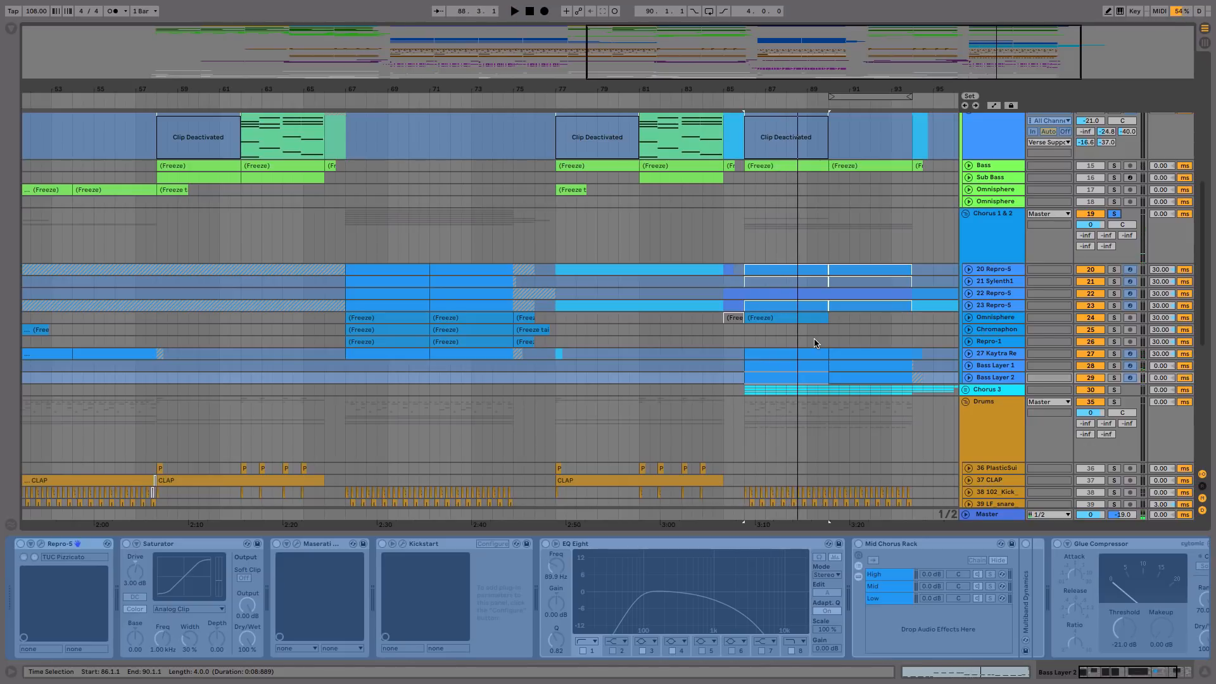
# Step: Examine the MIDI notes of the Kaytra Repro Sub clip at bar 86, and return to the track's devices
pyautogui.click(783, 353)
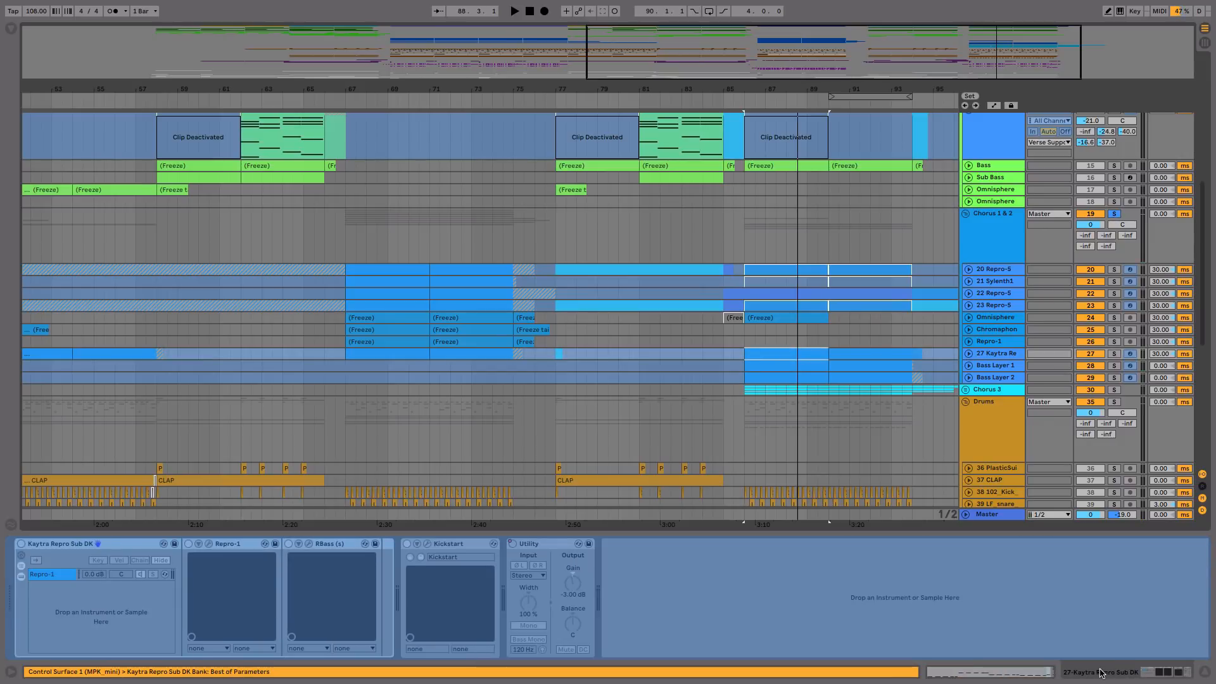
pyautogui.click(1025, 669)
pyautogui.scroll(4, 612, 352)
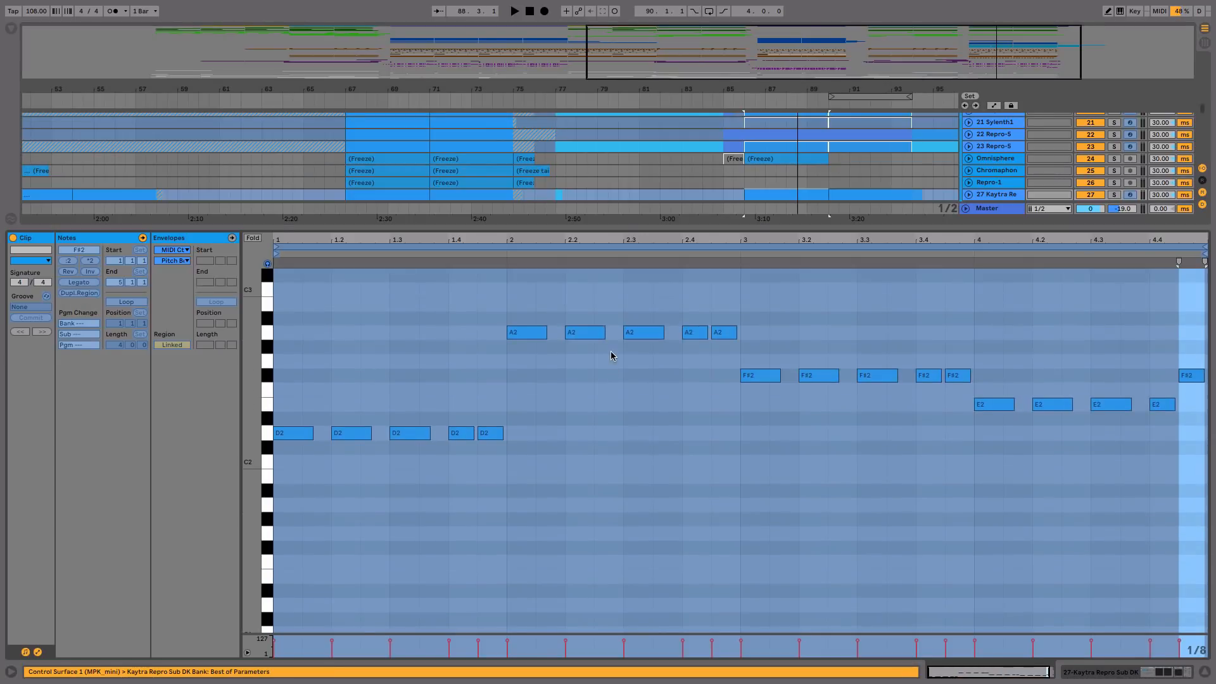
pyautogui.click(1150, 672)
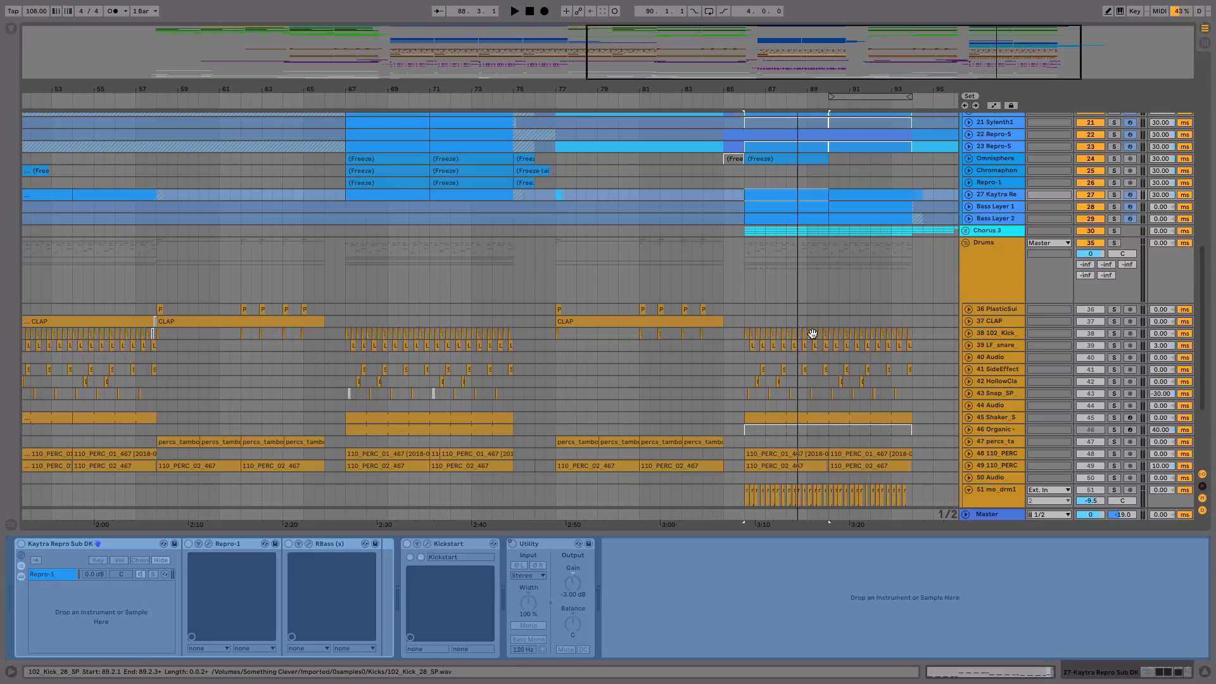
# Step: Unfold the Chorus 3 group and expand its Piano Hi and Piano Low tracks
pyautogui.click(965, 230)
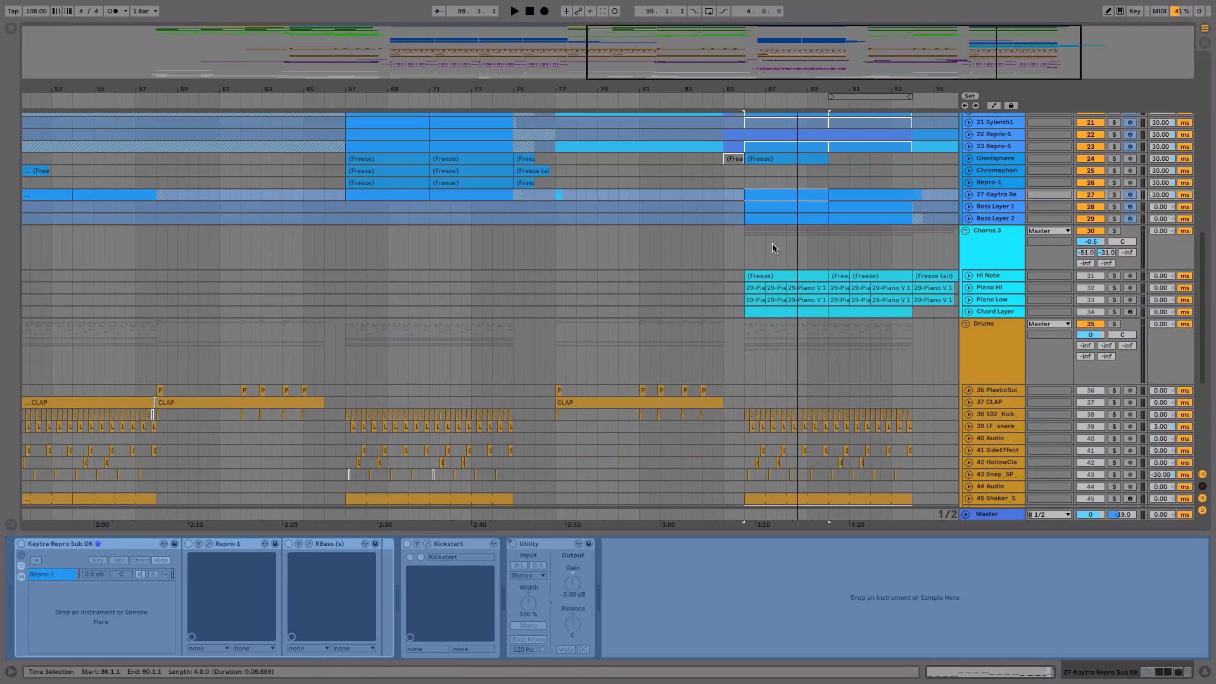
pyautogui.click(969, 288)
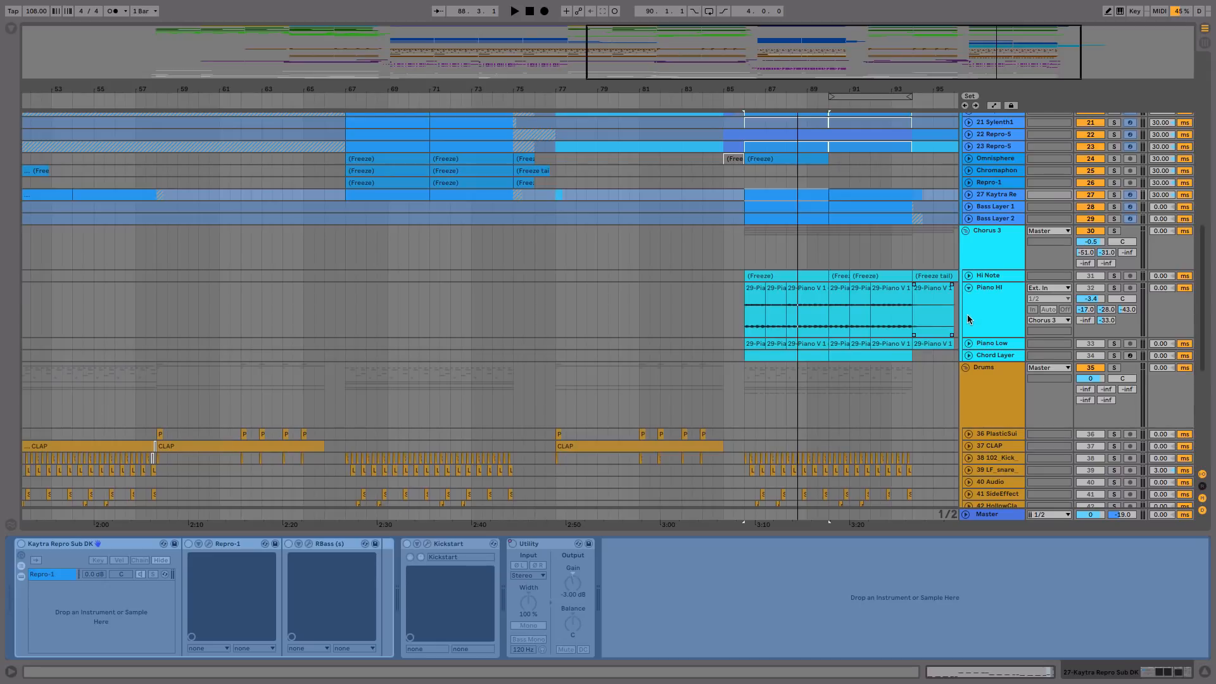
pyautogui.click(969, 343)
# Step: Solo the Piano Hi track and play it from bar 86, selecting its bar 88 clip before stopping playback
pyautogui.click(760, 295)
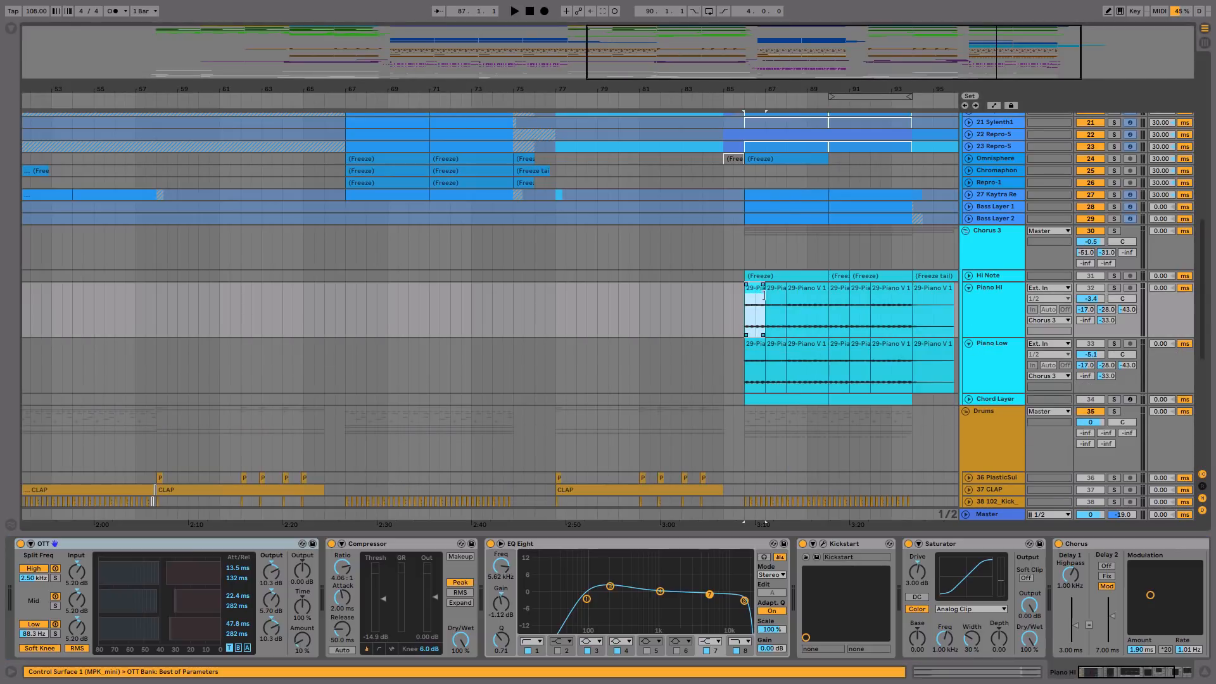
pyautogui.click(1114, 287)
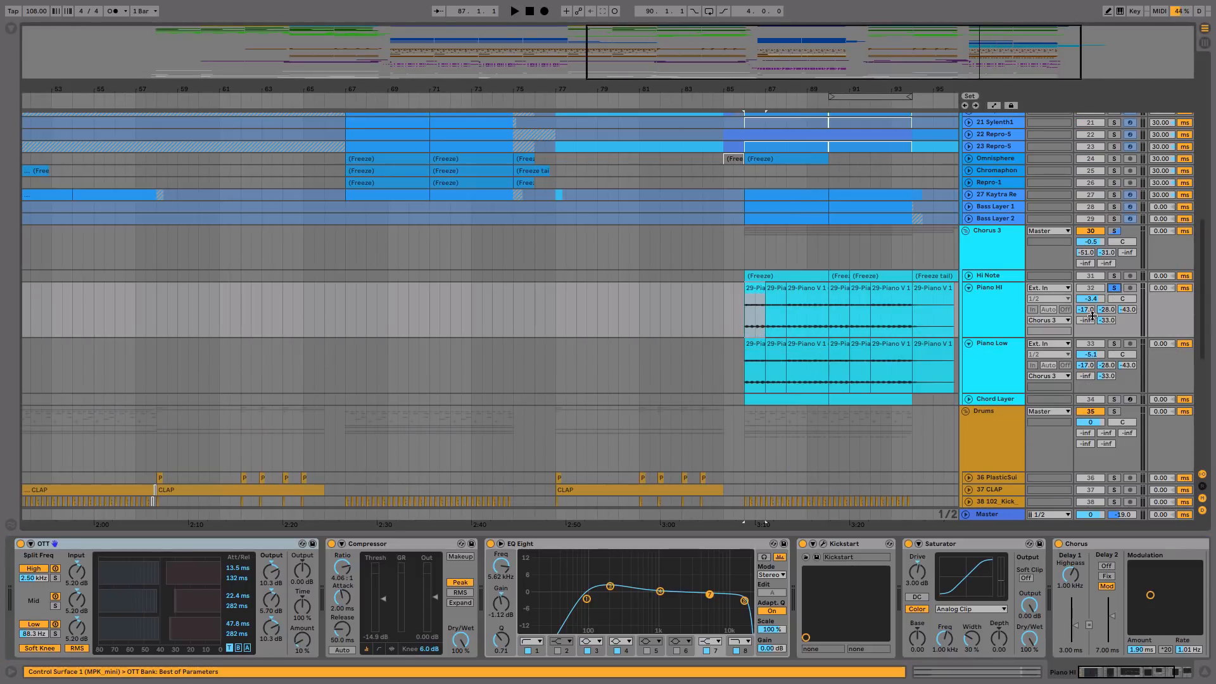
pyautogui.click(756, 300)
pyautogui.press('space')
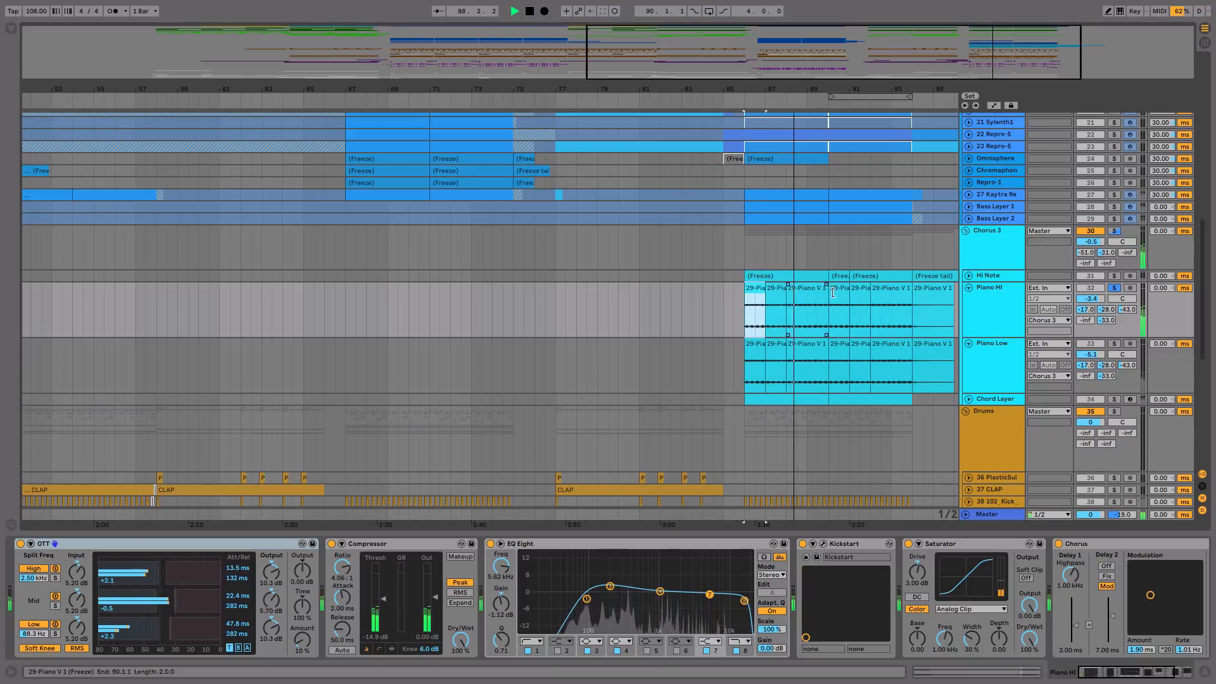
pyautogui.click(809, 290)
pyautogui.press('space')
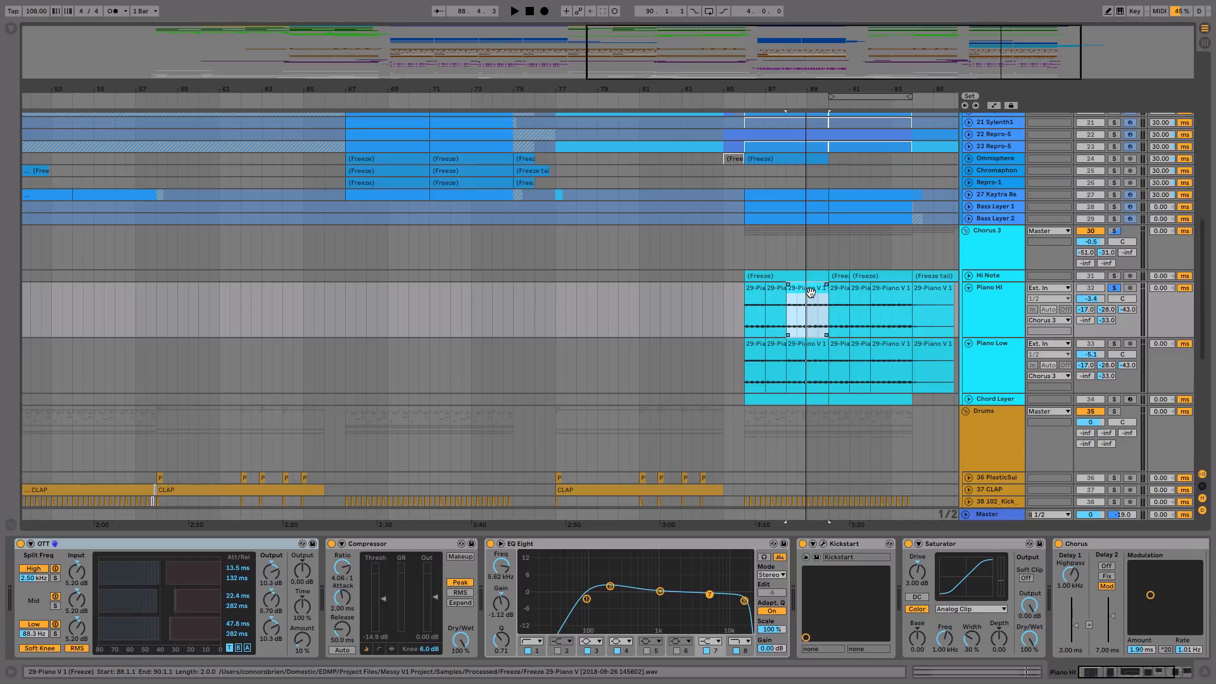
# Step: Unsolo Piano Hi, and play the mix from bar 86 with the whole Chorus 3 group muted
pyautogui.click(754, 289)
pyautogui.click(1113, 288)
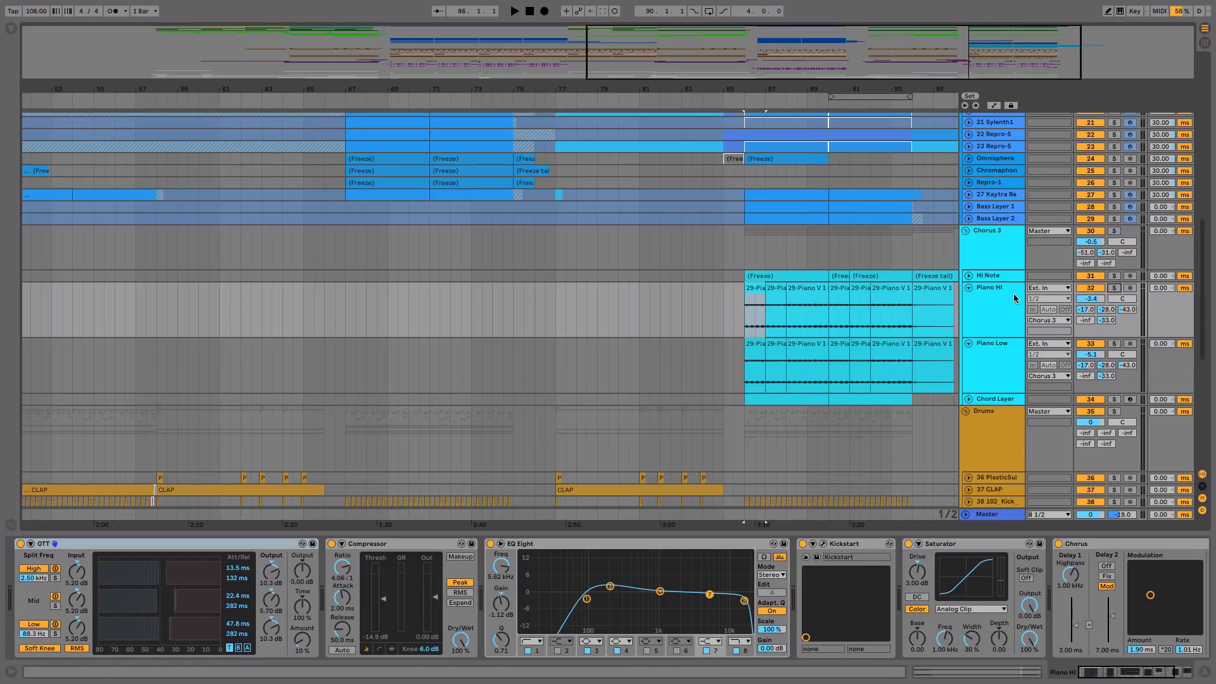
pyautogui.click(1006, 327)
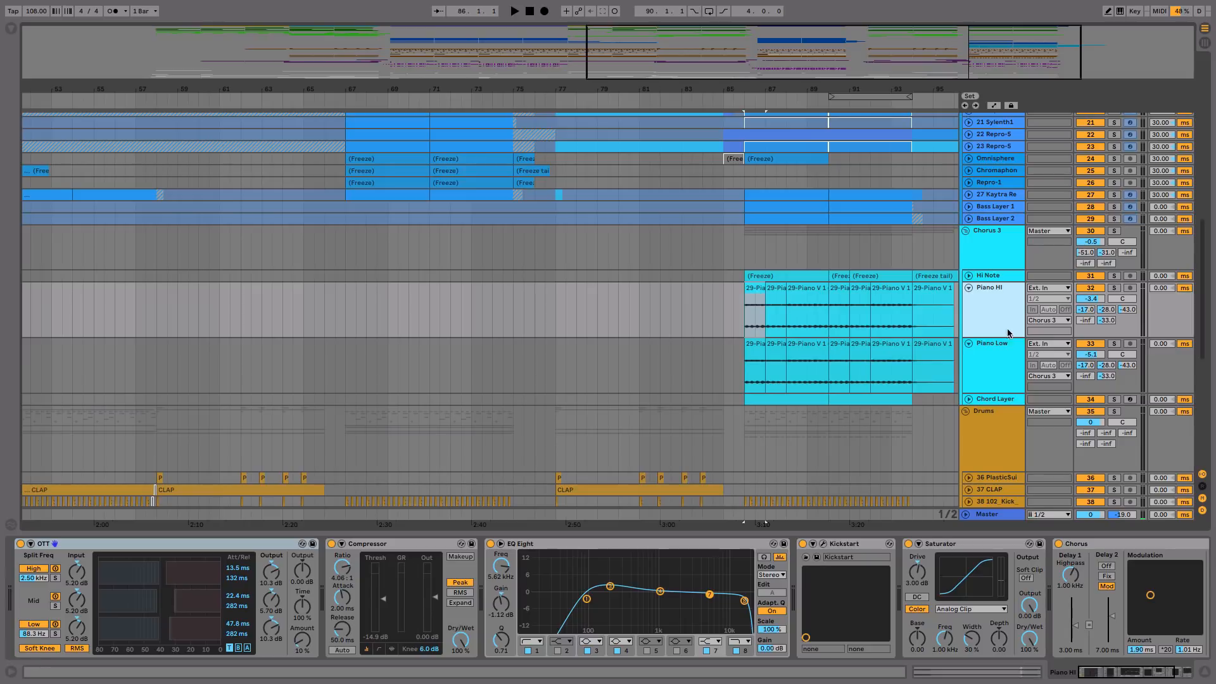
pyautogui.click(1093, 230)
pyautogui.press('space')
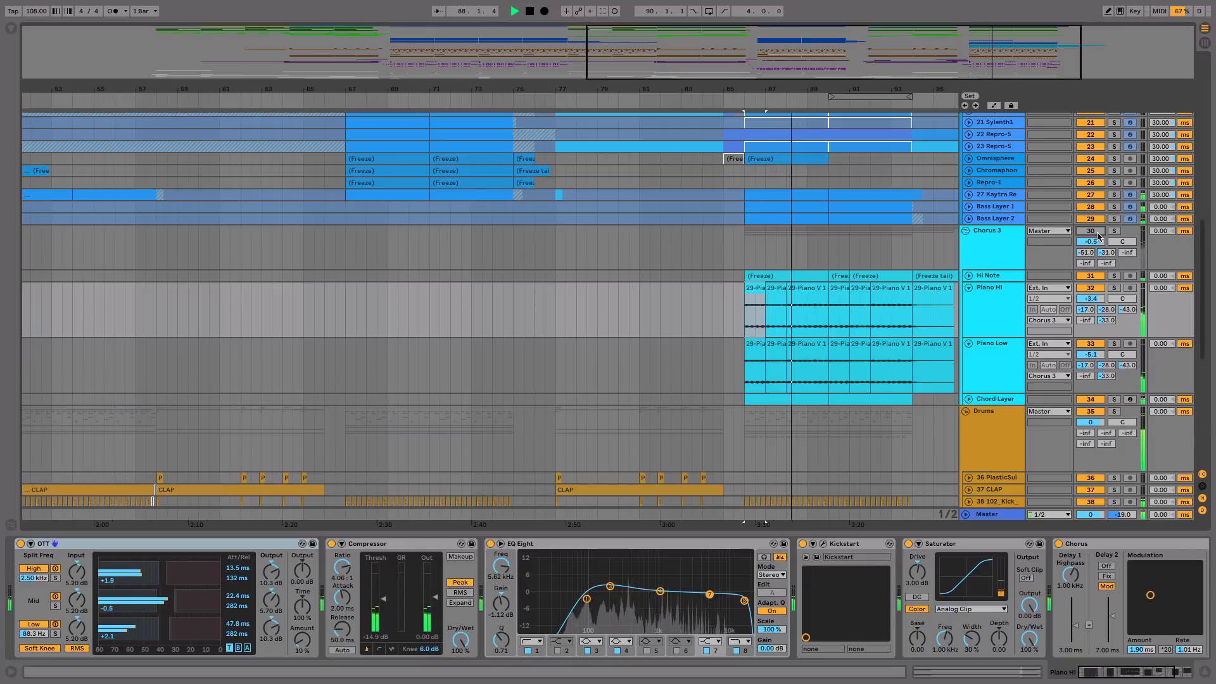
pyautogui.press('space')
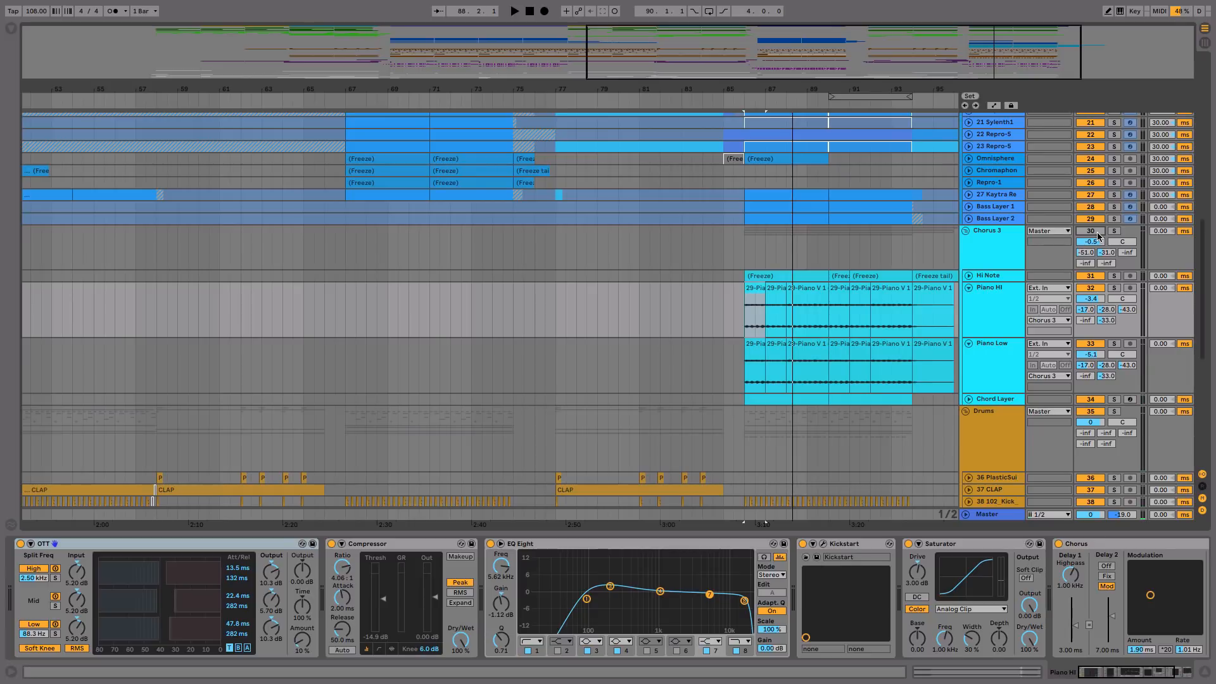
# Step: Replay the full mix from bar 86, muting the Chorus 3 group and switching it back on during playback
pyautogui.click(756, 298)
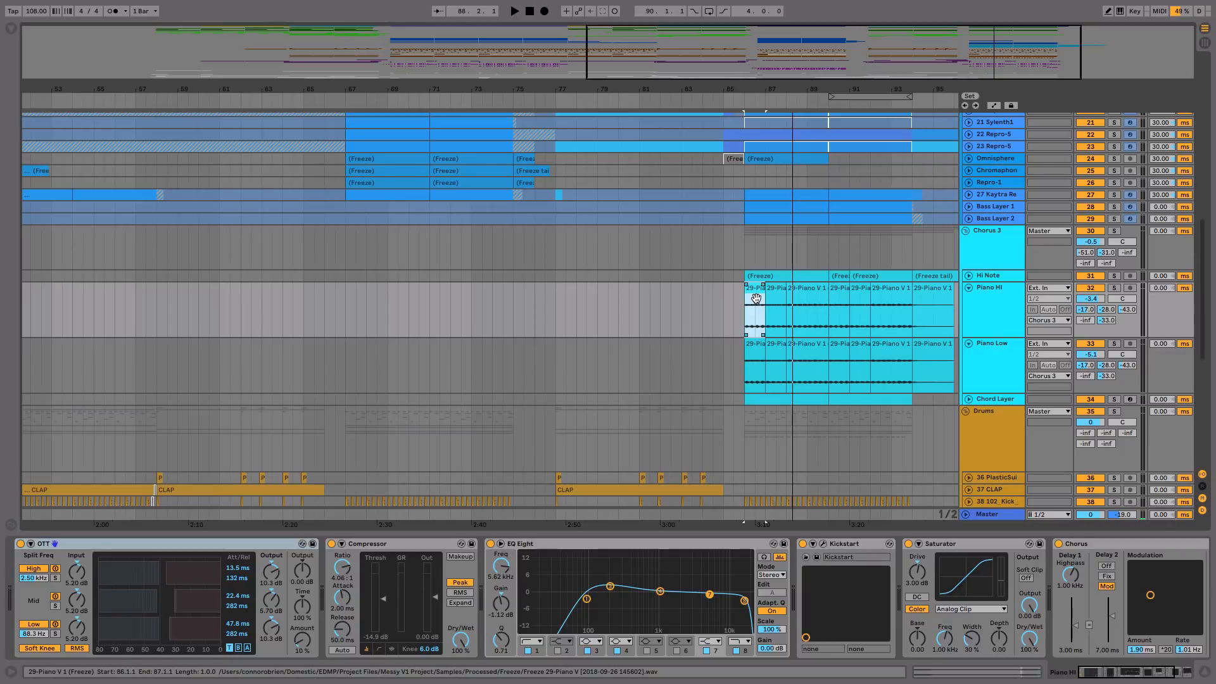
pyautogui.press('space')
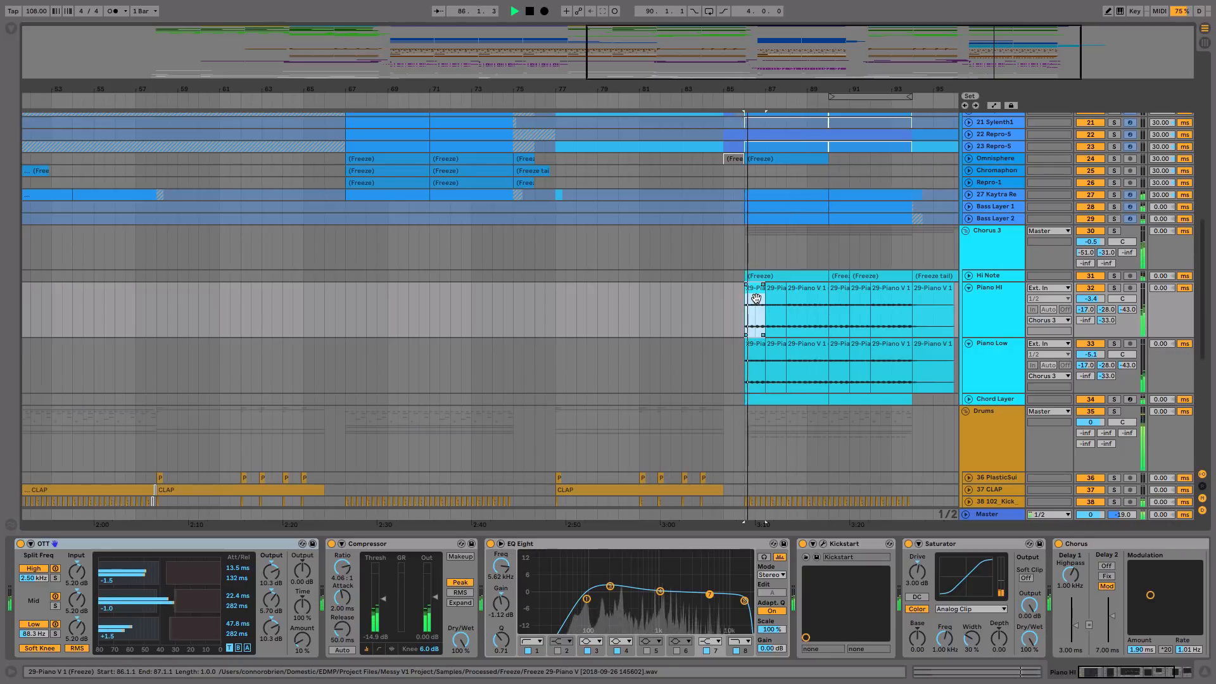
pyautogui.click(1089, 232)
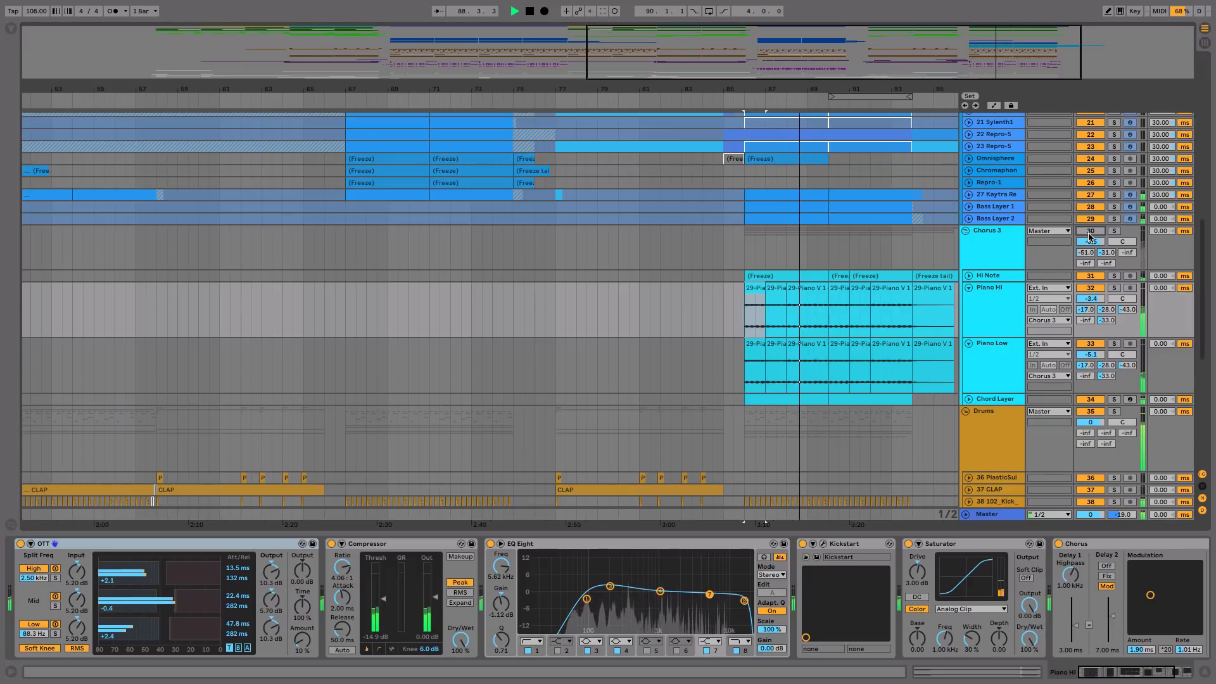
pyautogui.click(1089, 233)
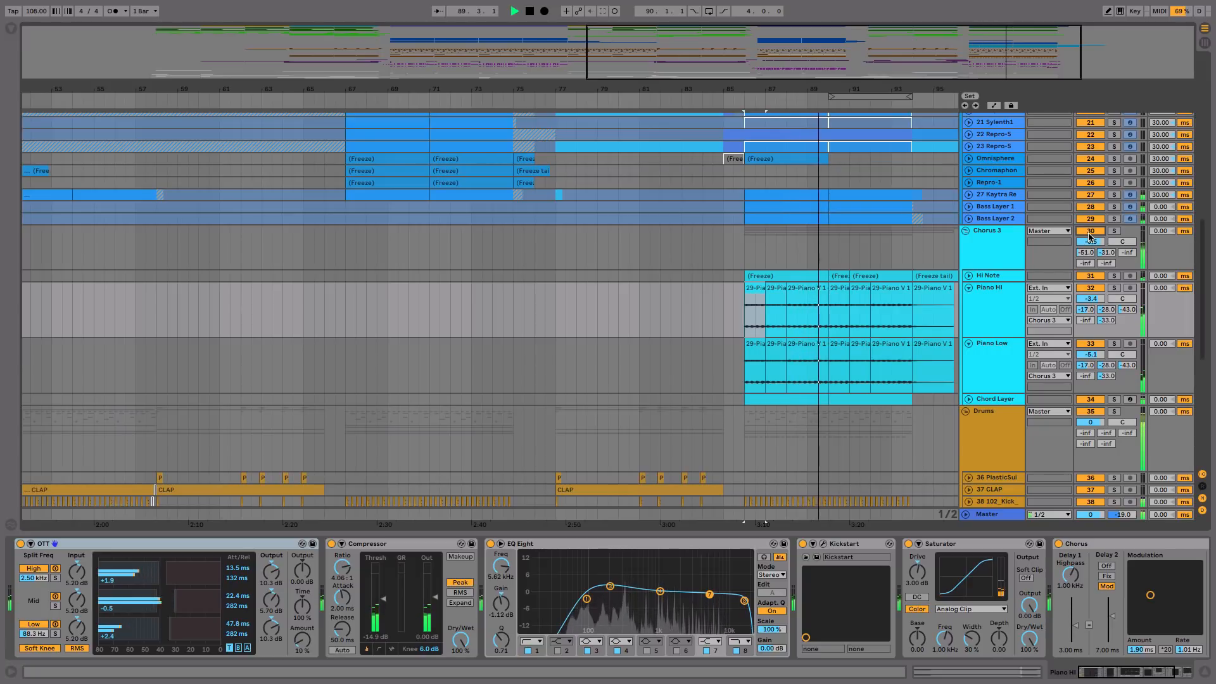
pyautogui.press('space')
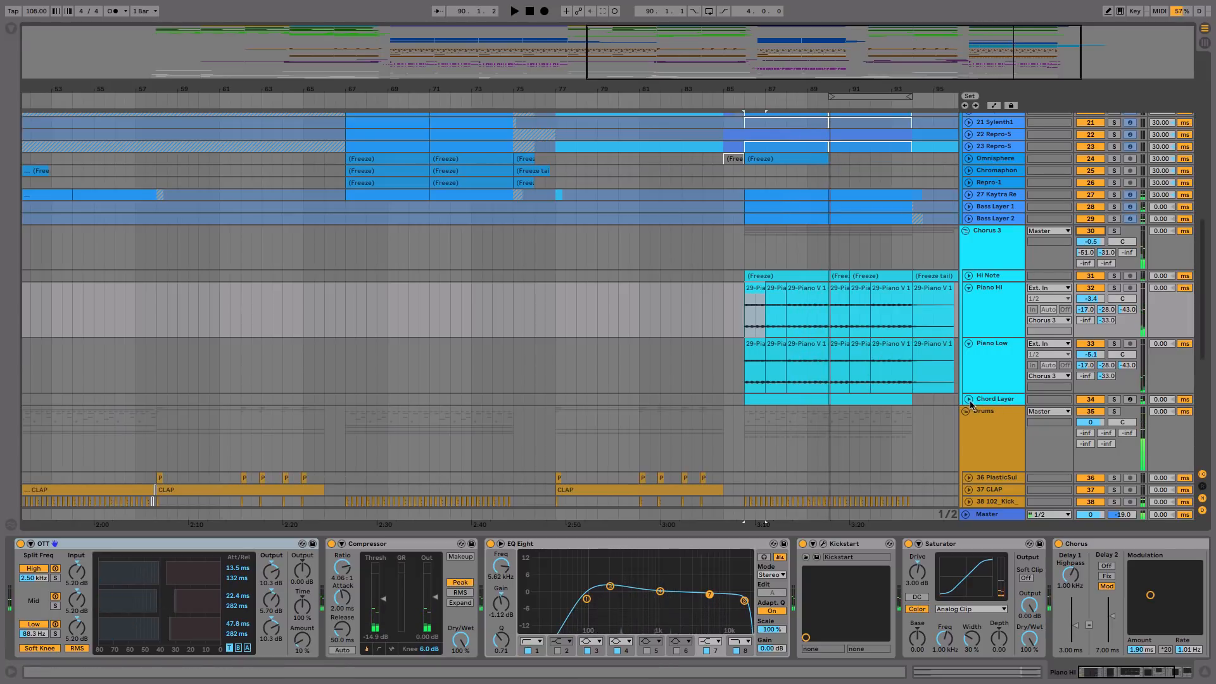
# Step: Expand the Chord Layer and Hi Note tracks, and play Hi Note soloed from bar 86
pyautogui.click(968, 399)
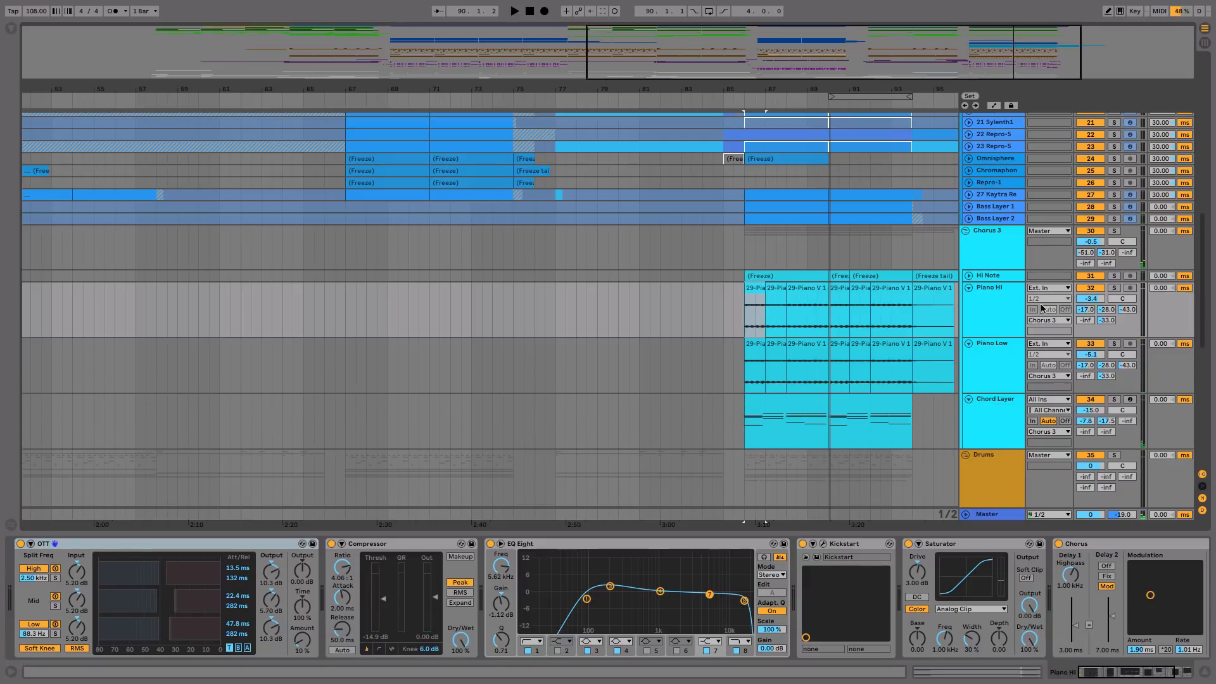
pyautogui.click(1114, 276)
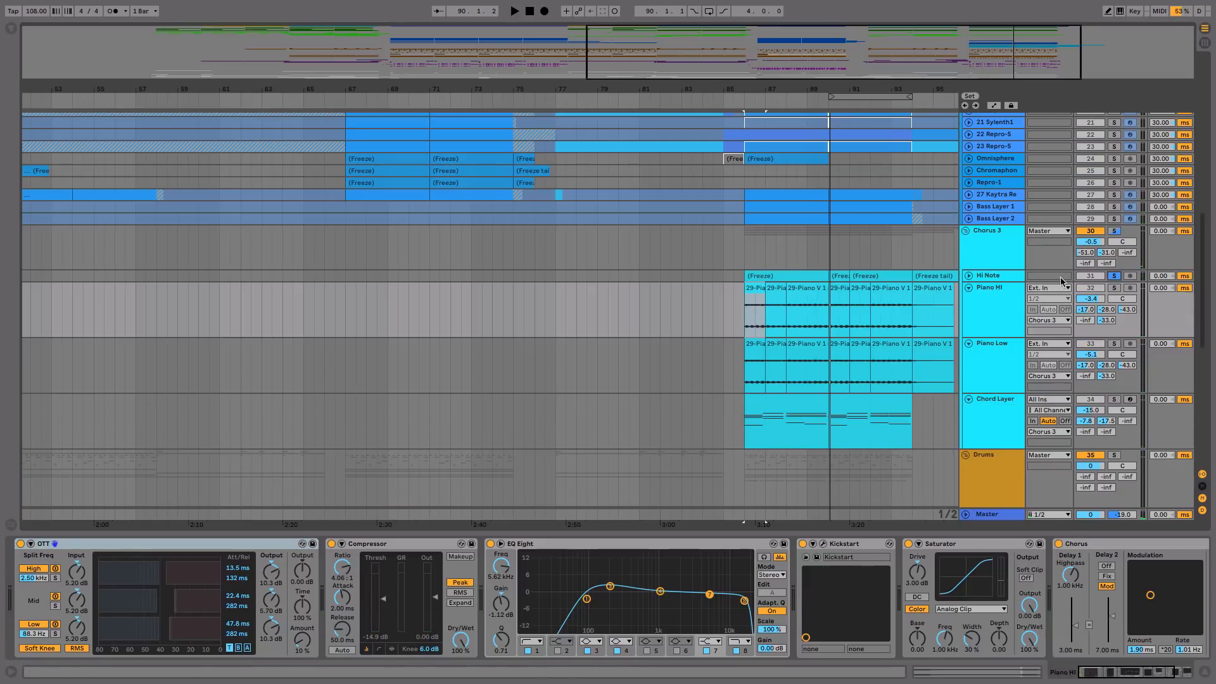
pyautogui.click(969, 276)
pyautogui.click(784, 287)
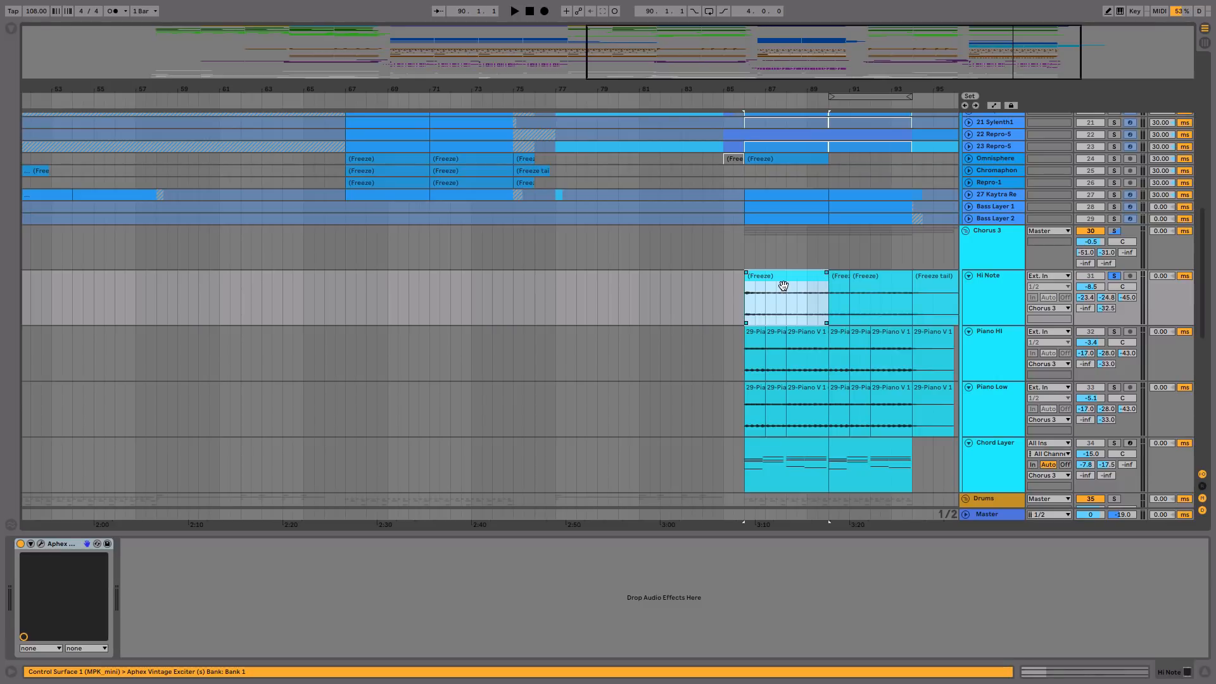
pyautogui.press('space')
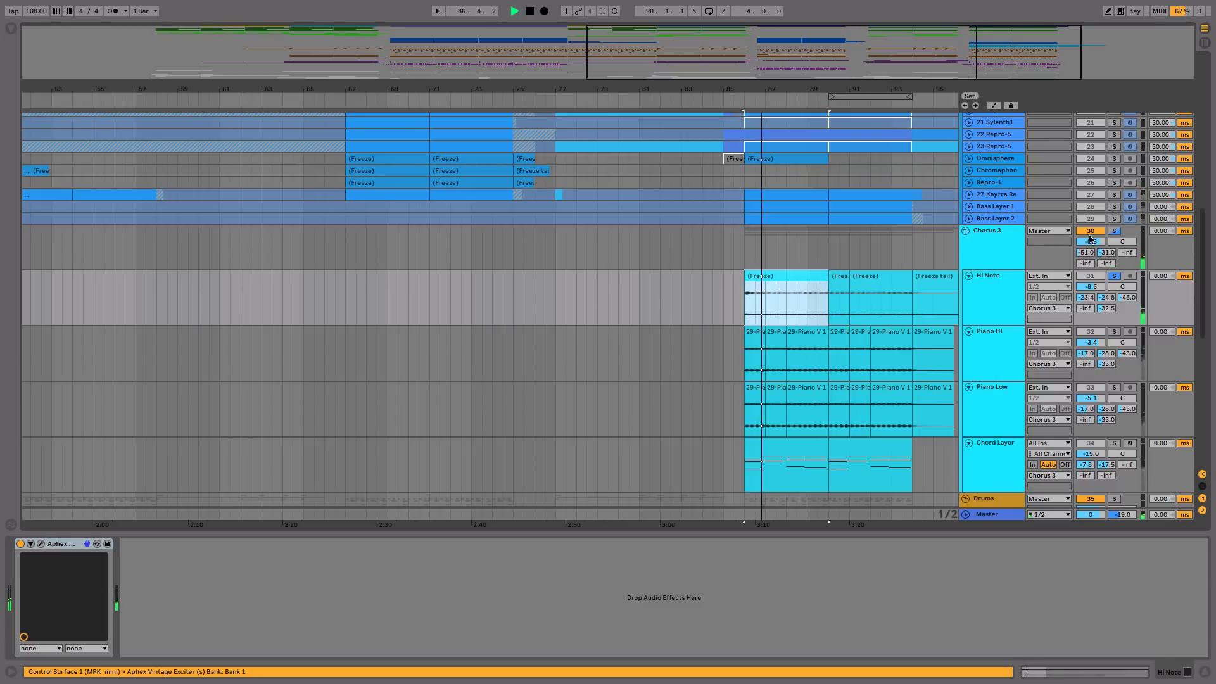
pyautogui.press('space')
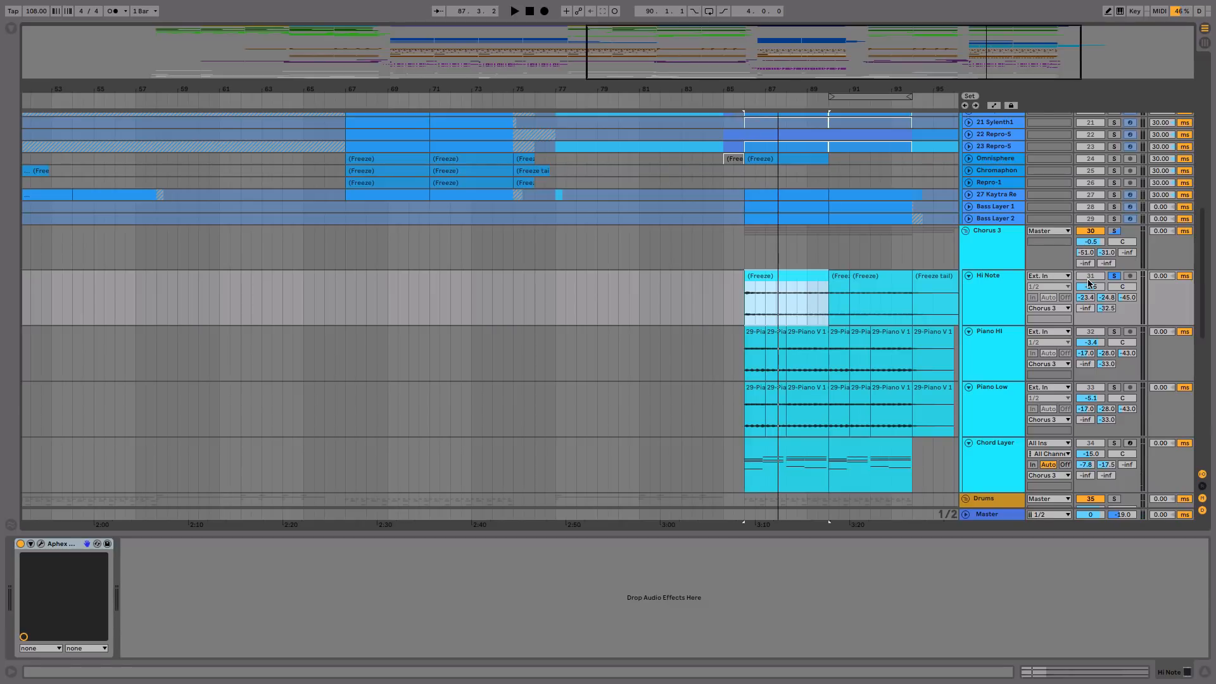
# Step: Switch the solo to the Piano Low track and play it from its first clip at bar 86
pyautogui.click(1115, 388)
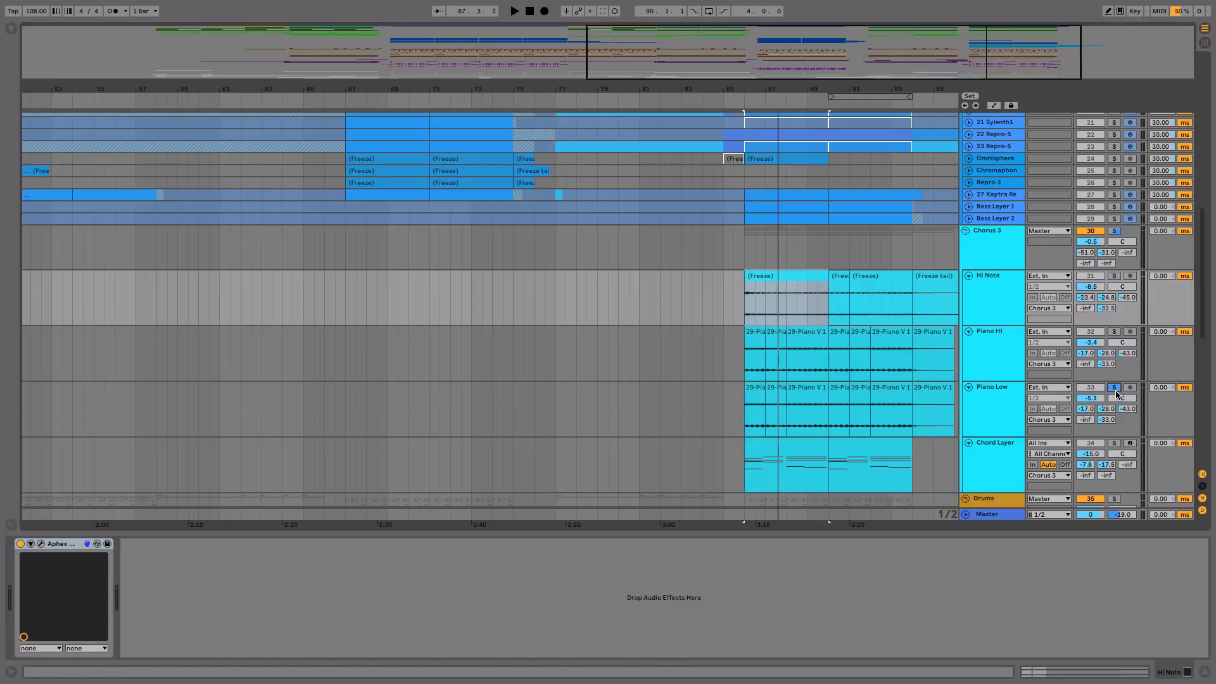
pyautogui.click(750, 406)
pyautogui.press('space')
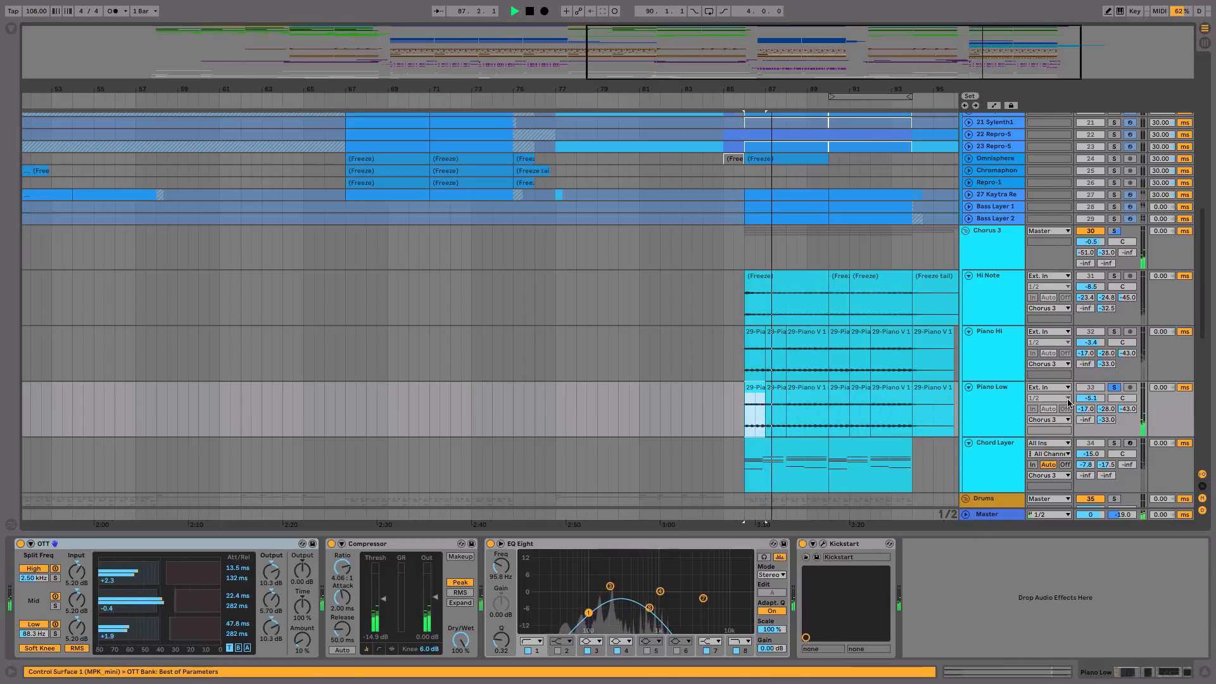
pyautogui.press('space')
# Step: Switch the solo to the Chord Layer track and play it from its first clip at bar 86
pyautogui.click(1012, 446)
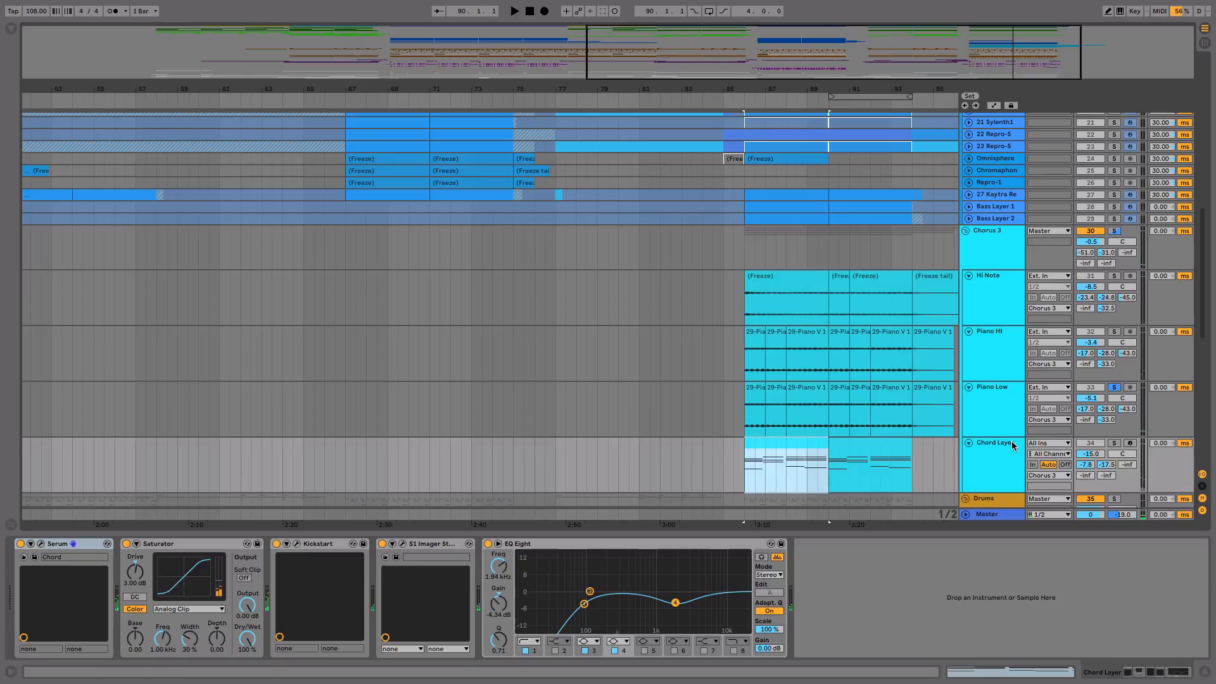
pyautogui.click(808, 427)
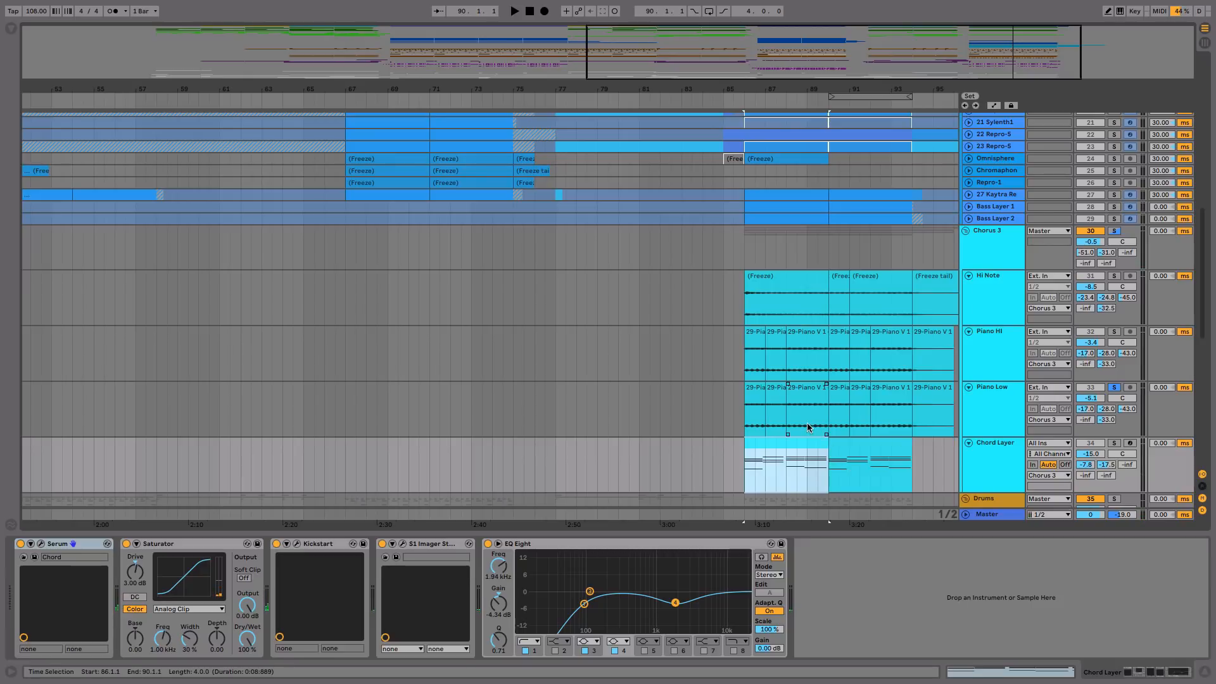
pyautogui.scroll(10, 810, 399)
pyautogui.scroll(-13, 758, 304)
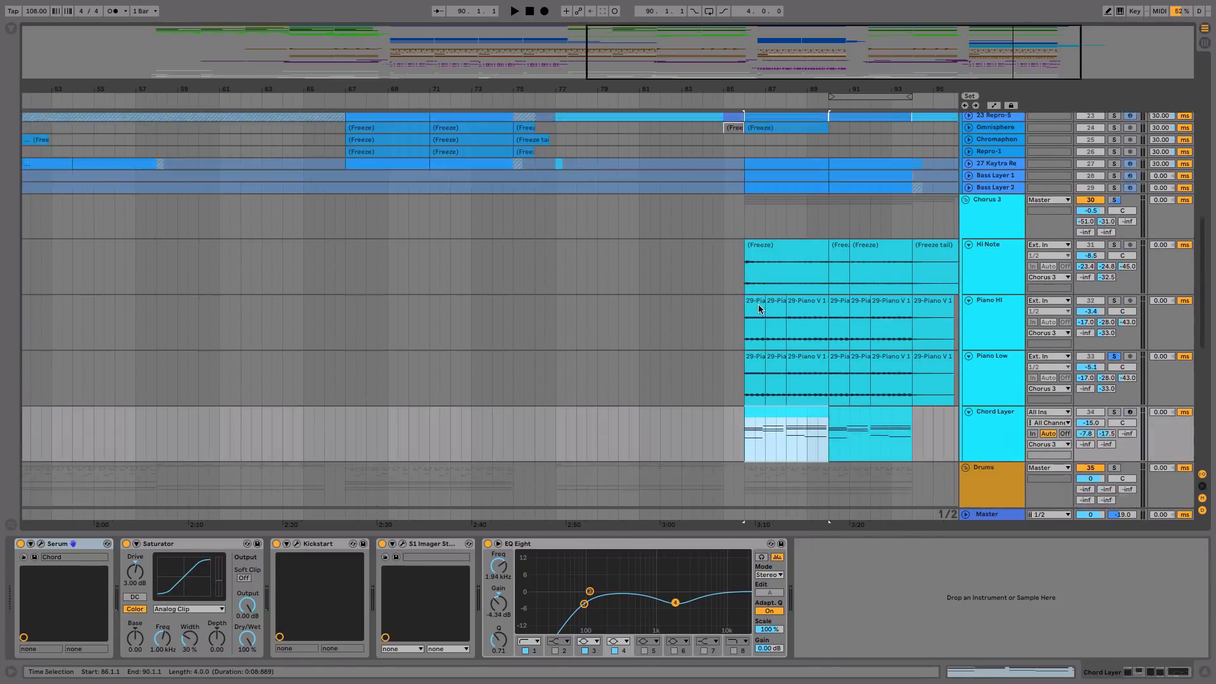
pyautogui.click(1114, 335)
pyautogui.click(757, 355)
pyautogui.press('space')
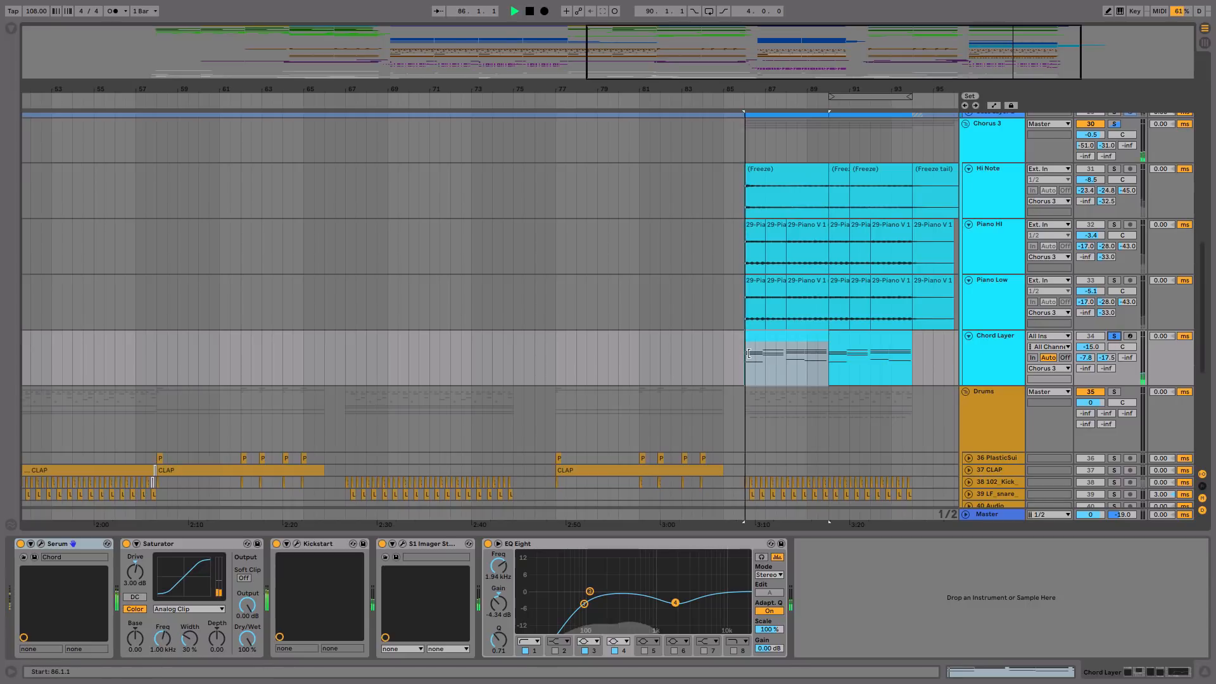
pyautogui.scroll(12, 749, 353)
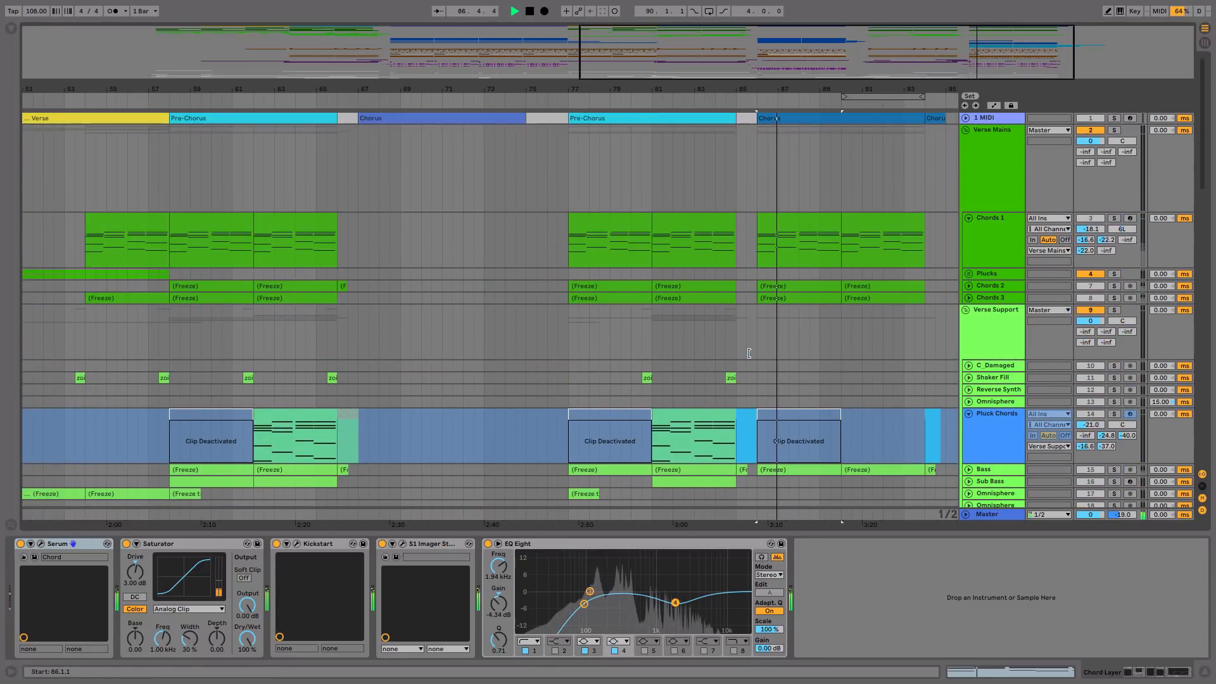
pyautogui.scroll(-12, 750, 353)
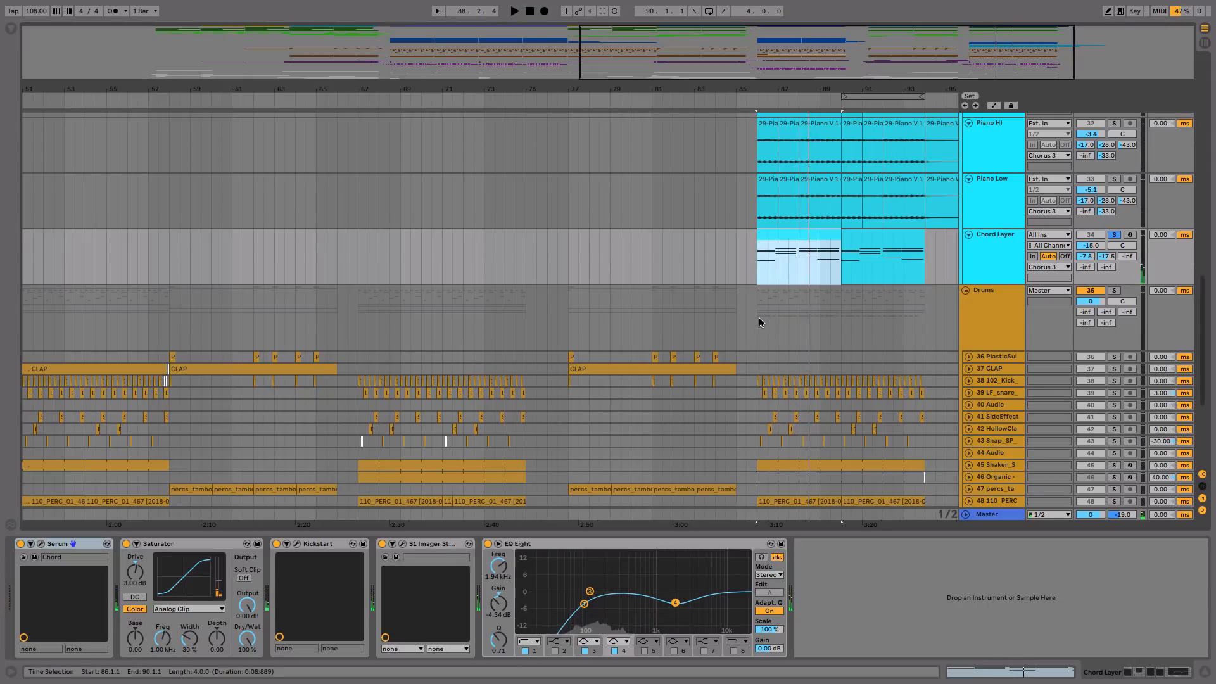
# Step: Switch the solo to the Verse Mains group and play it from bar 86
pyautogui.scroll(15, 758, 317)
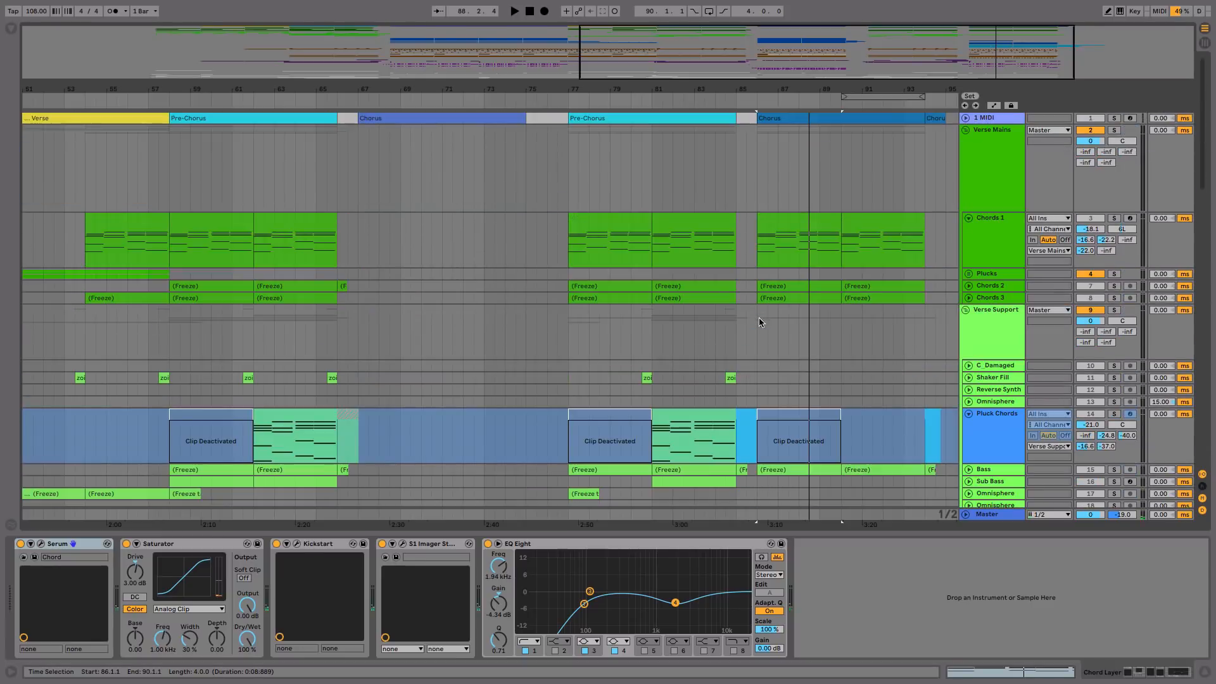
pyautogui.click(1115, 131)
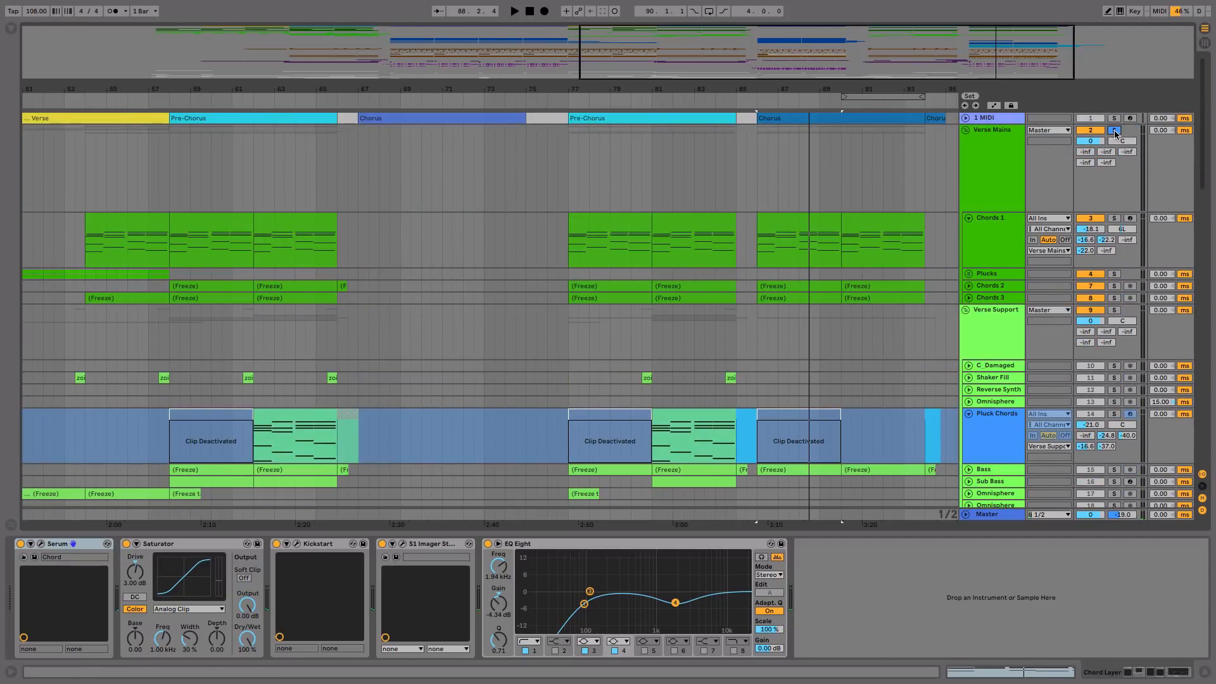
pyautogui.click(773, 164)
pyautogui.press('space')
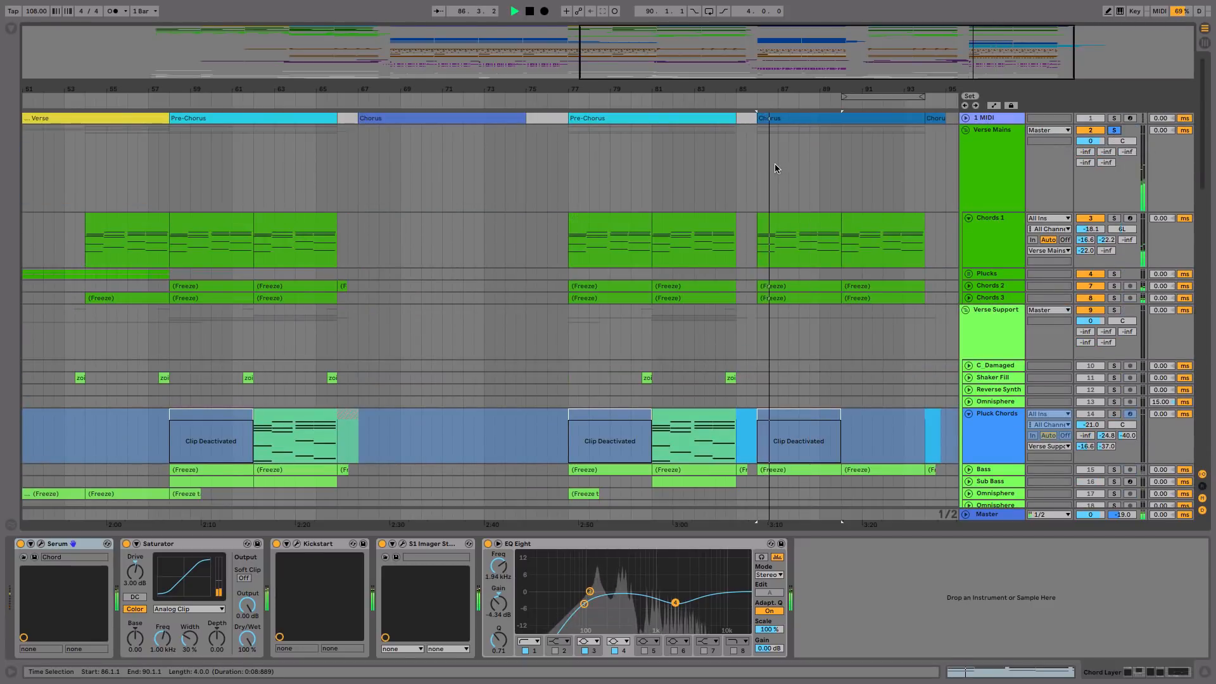
# Step: Play Verse Mains with Chord Layer added to the solo, toggle Chord Layer's solo during playback, and clear all solos
pyautogui.scroll(-15, 774, 163)
pyautogui.scroll(-2, 774, 163)
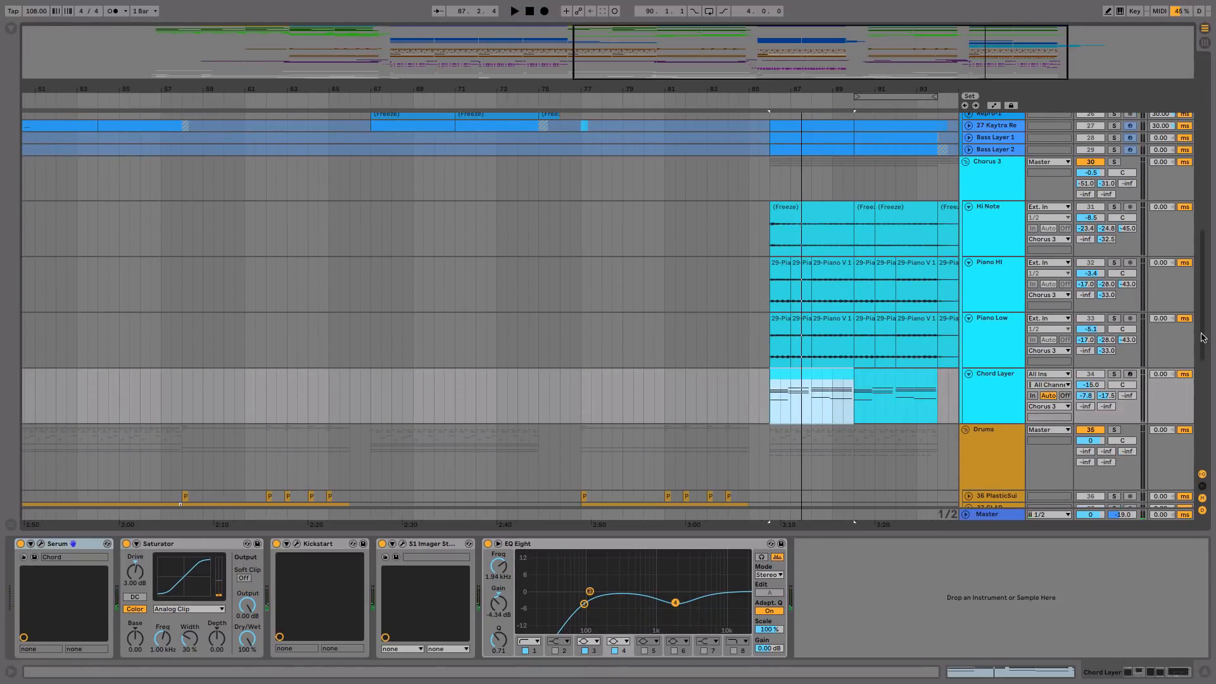
pyautogui.click(1115, 374)
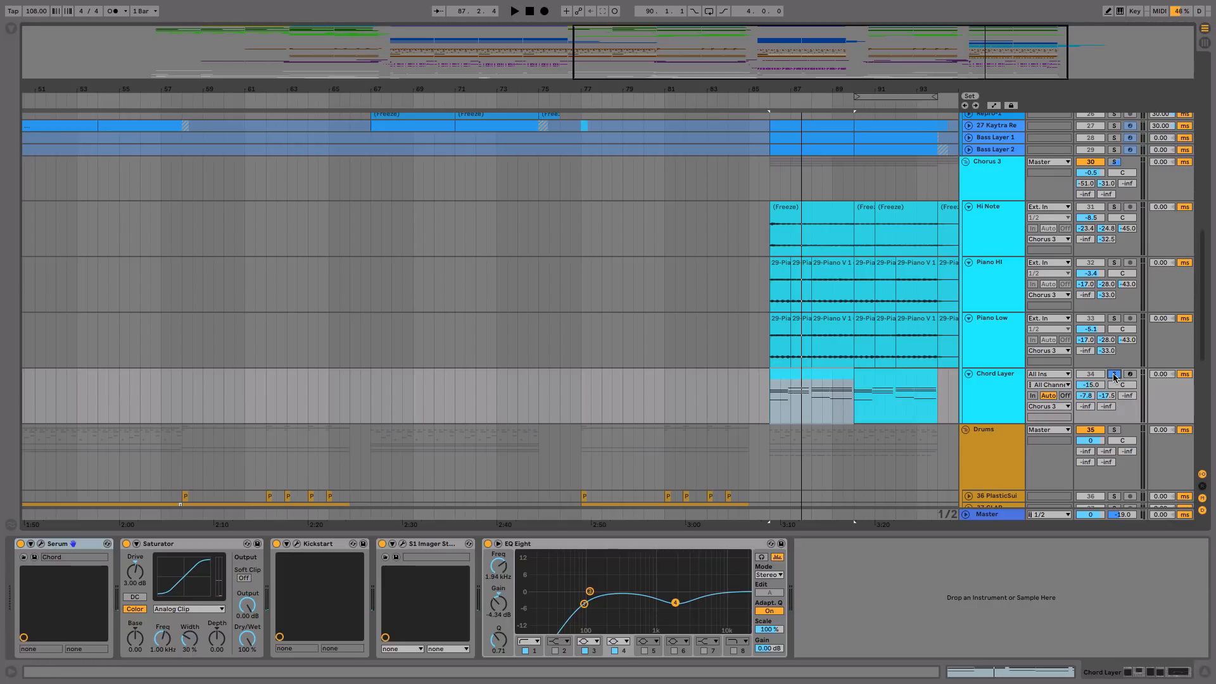
pyautogui.press('space')
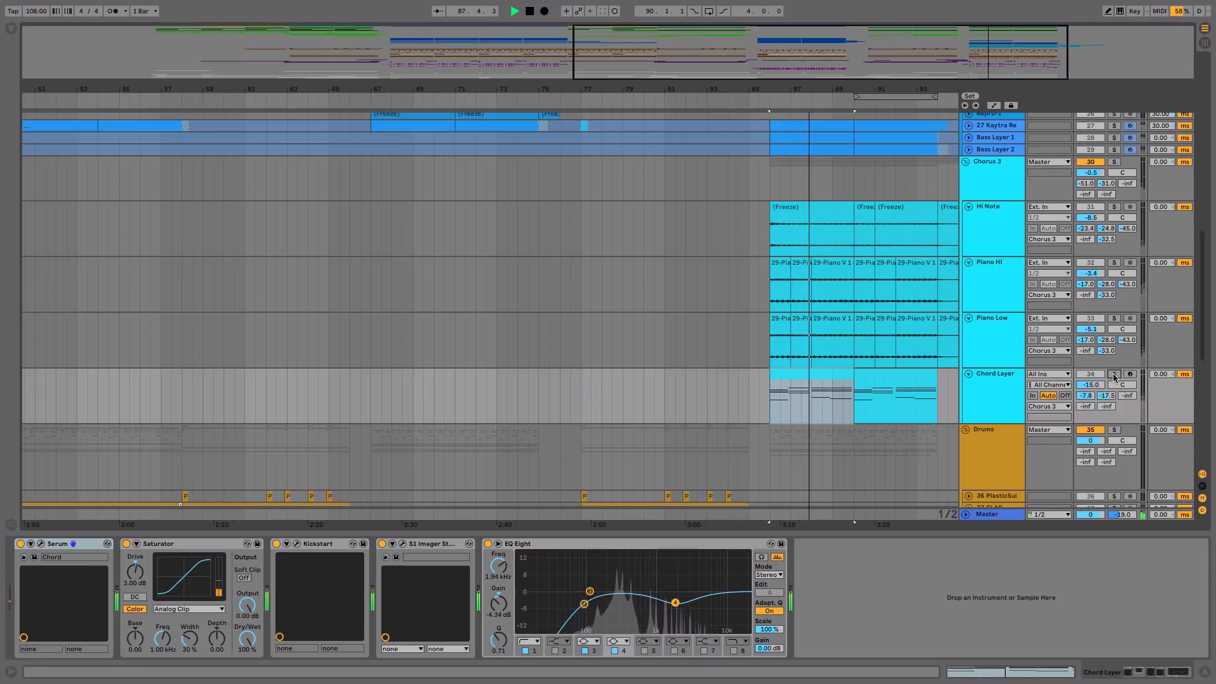
pyautogui.click(1114, 375)
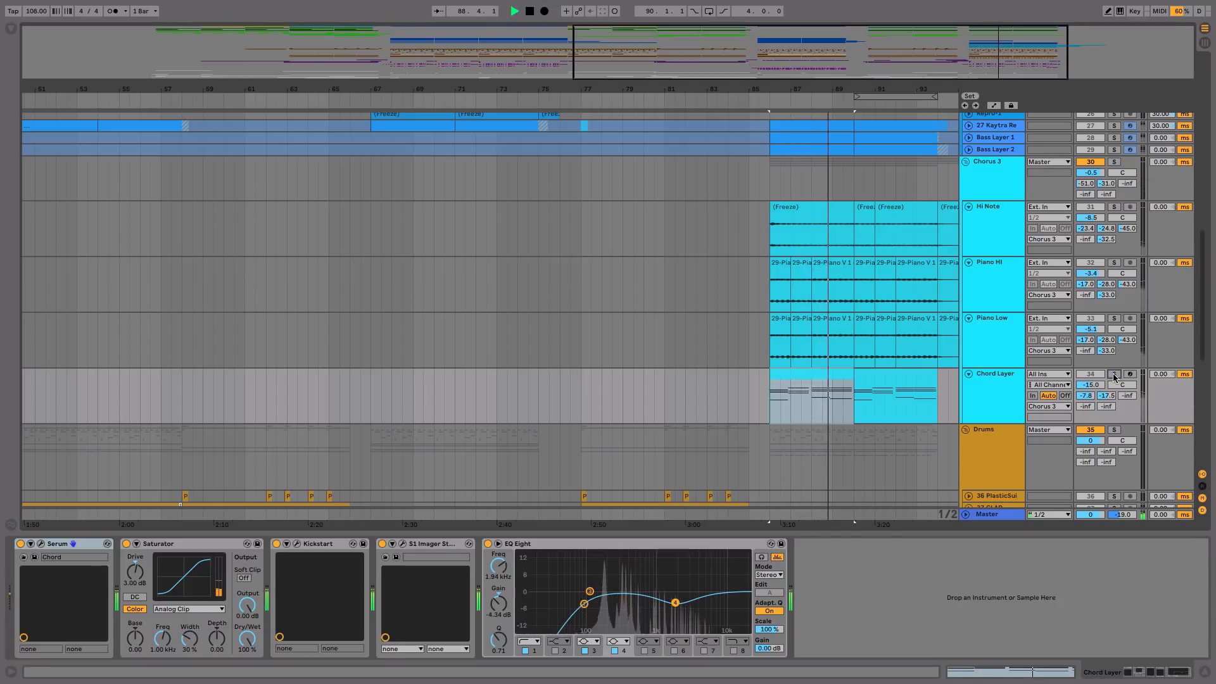
pyautogui.click(1114, 374)
pyautogui.press('space')
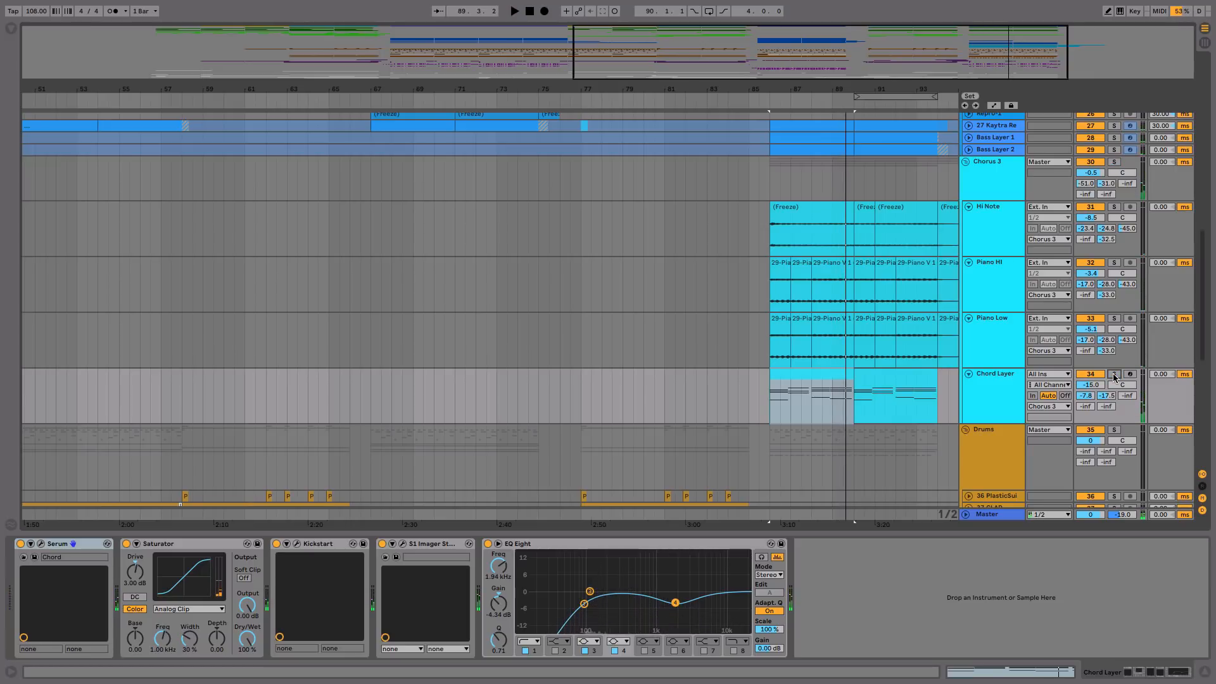
# Step: Select the Chords 1 clip at bar 81 in the last Pre-Chorus, and place the insert marker at bar 86 where the last Chorus starts
pyautogui.scroll(10, 733, 291)
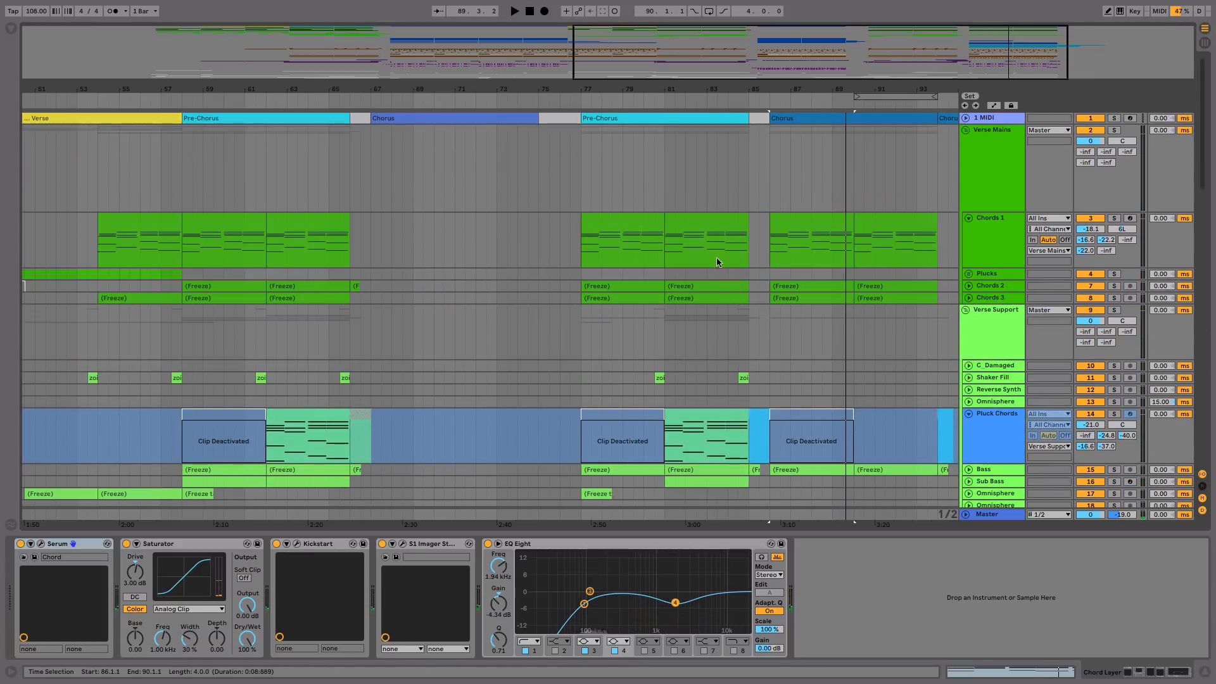
pyautogui.click(704, 226)
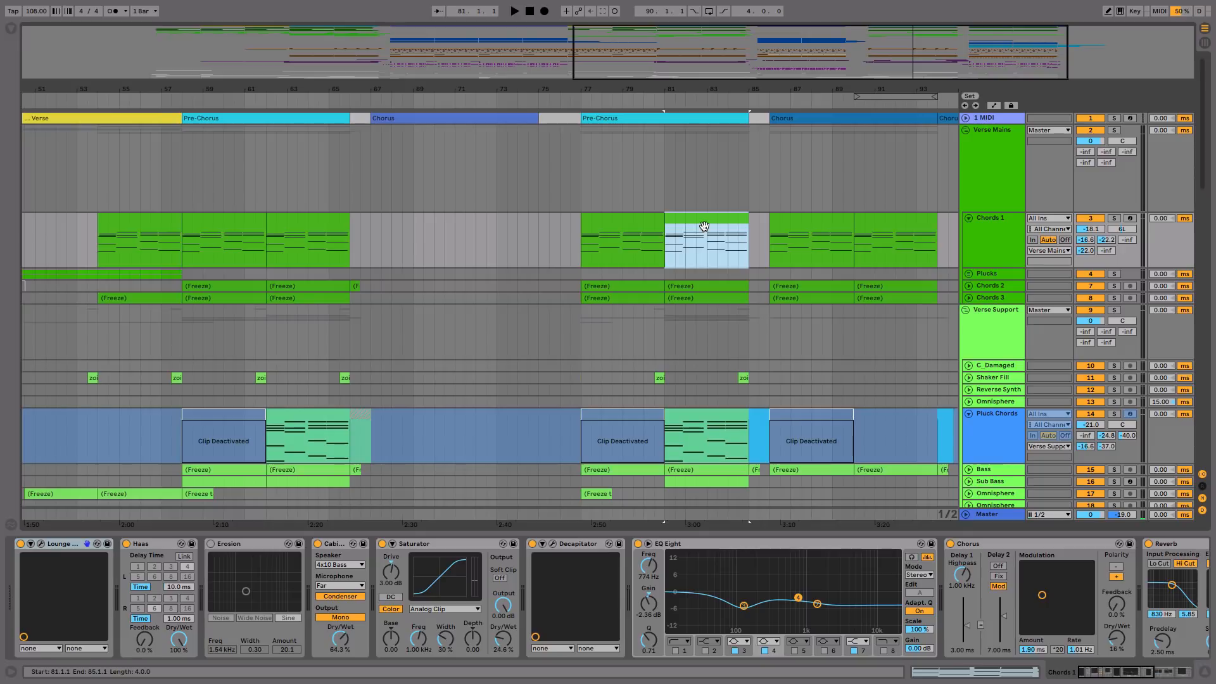
pyautogui.click(769, 187)
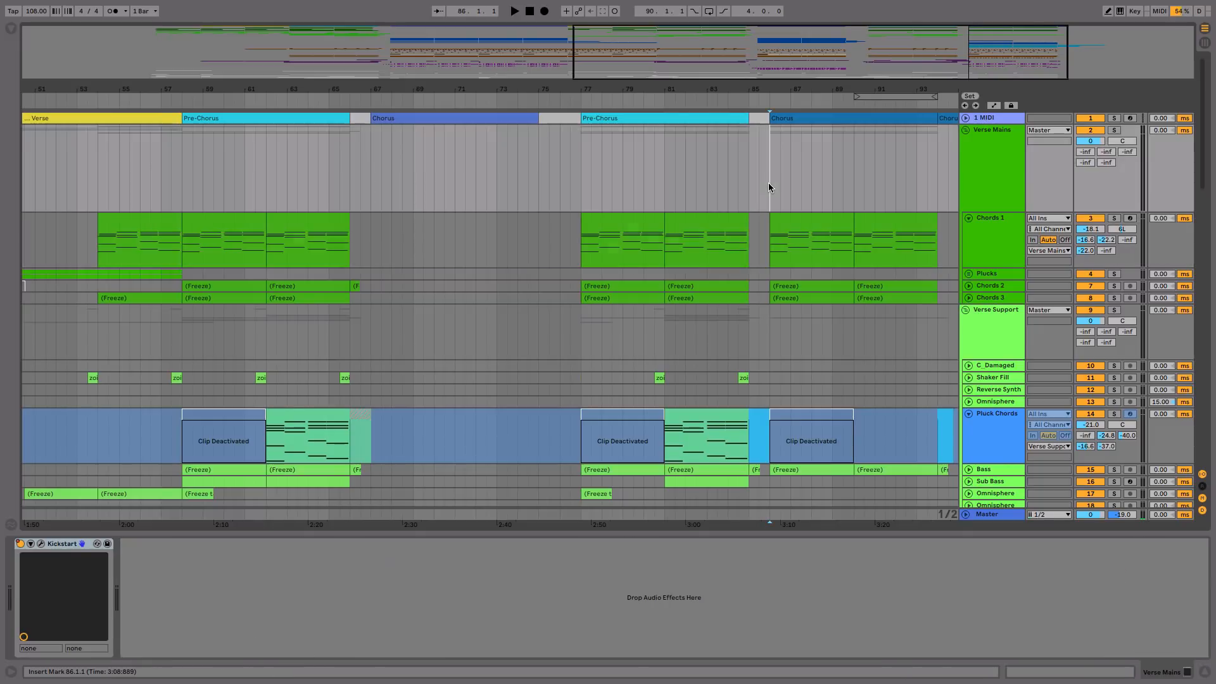